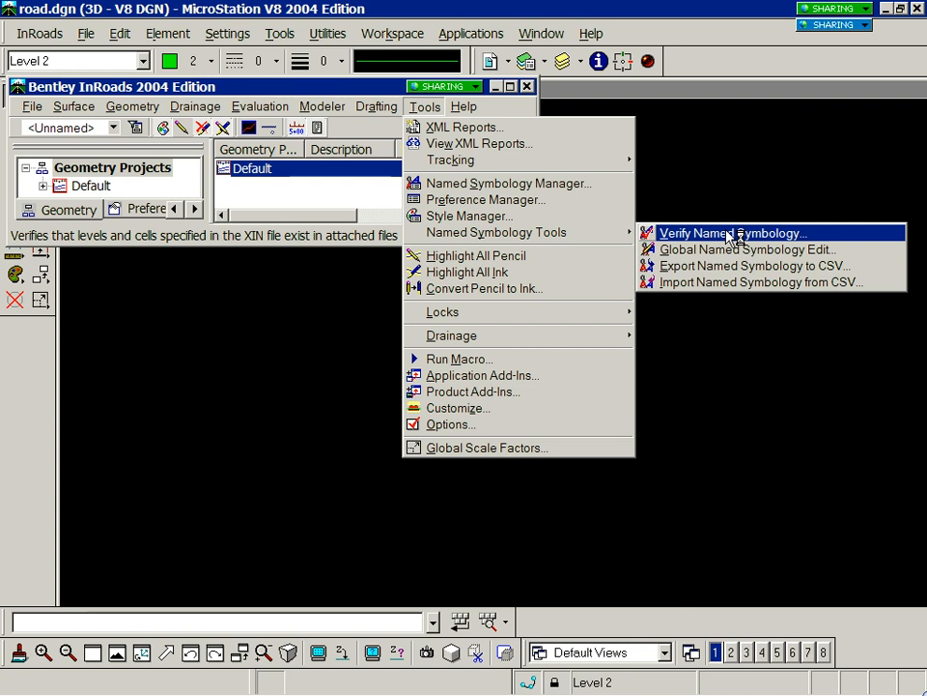
- Open Verify Named Symbology and switch the master file levels, level library levels and cells options off and back on in turn
{"action": "left_click", "coordinate": [731, 235]}
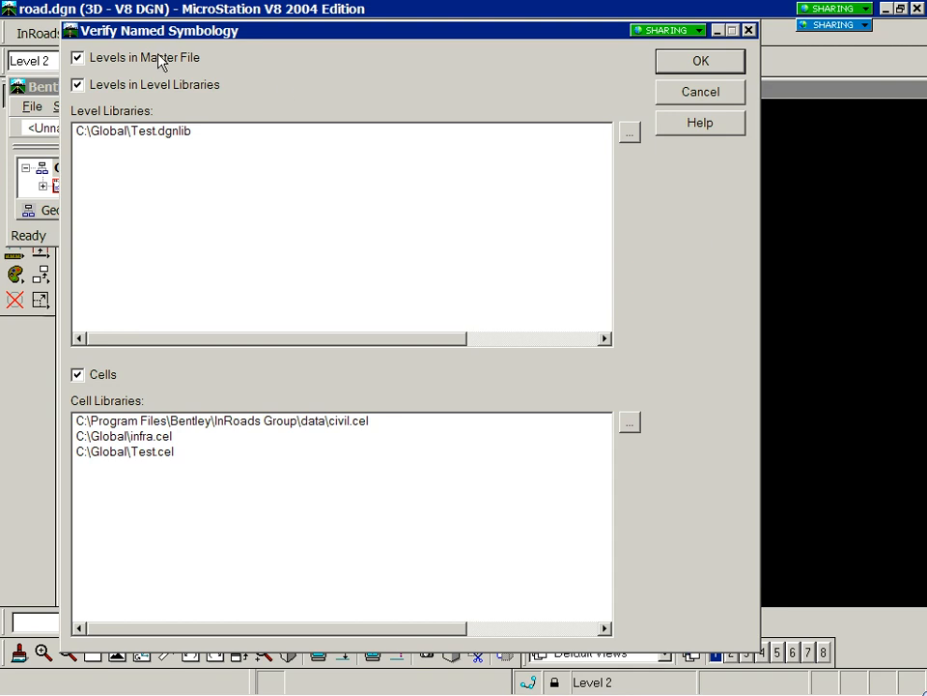
{"action": "left_click", "coordinate": [82, 59]}
{"action": "left_click", "coordinate": [83, 61]}
{"action": "left_click", "coordinate": [82, 86]}
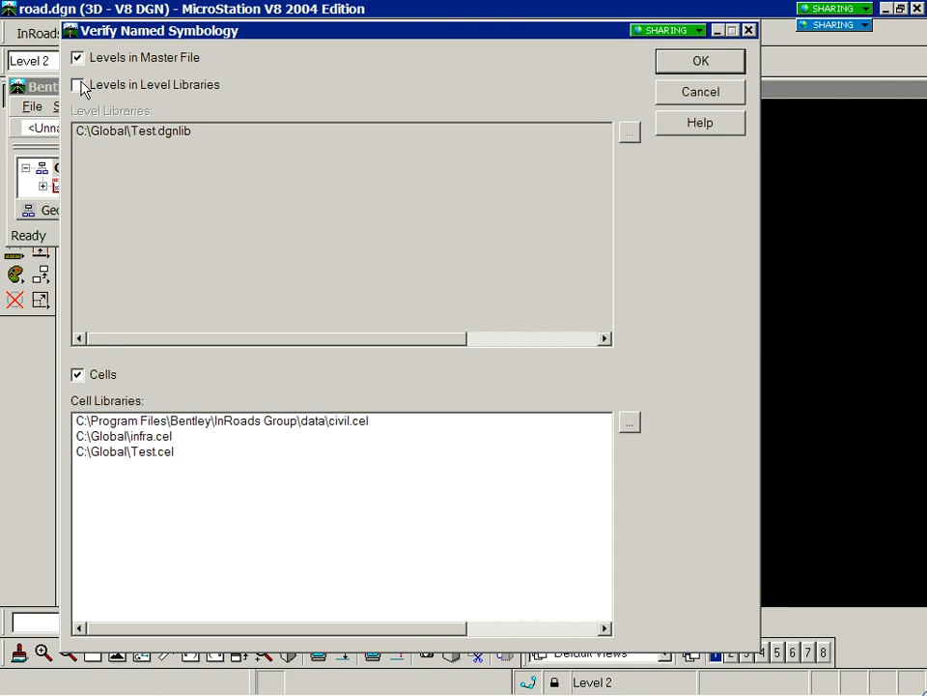
{"action": "left_click", "coordinate": [83, 88]}
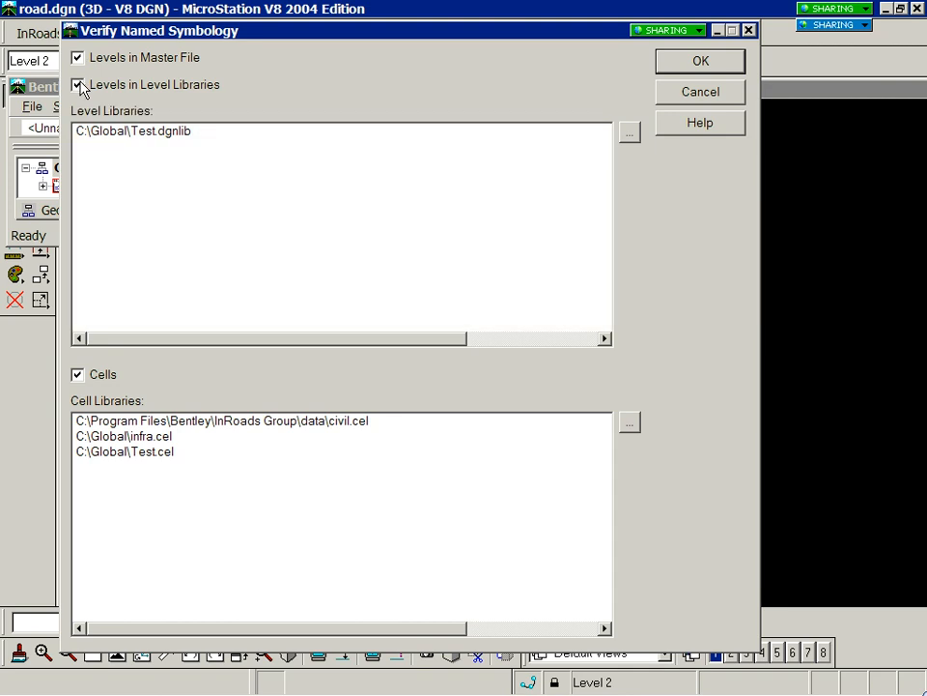
{"action": "left_click", "coordinate": [79, 376]}
{"action": "left_click", "coordinate": [79, 376]}
{"action": "key", "text": "alt+Tab"}
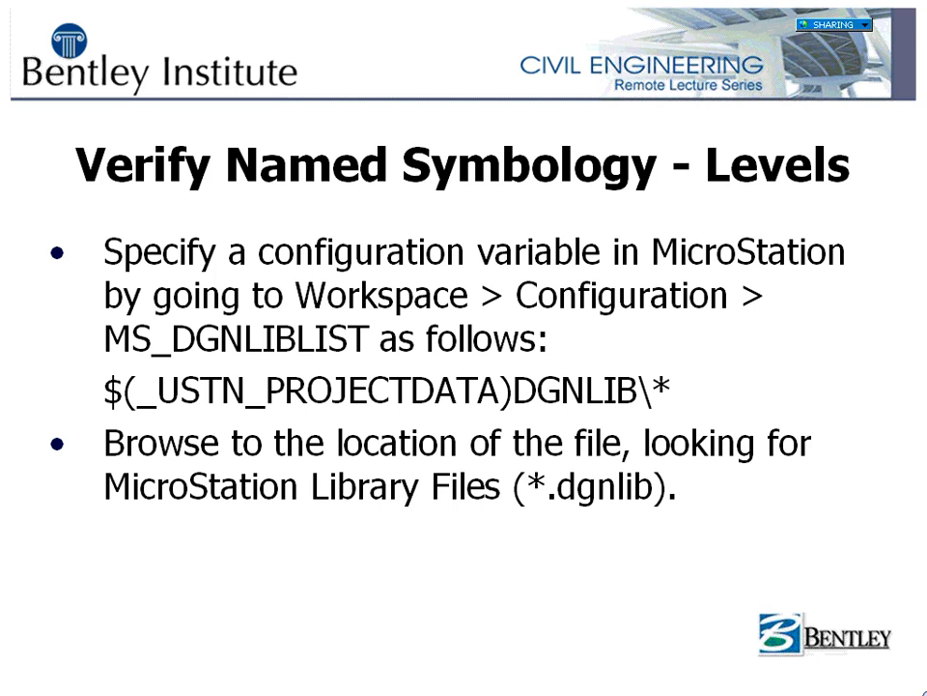
{"action": "key", "text": "alt+Tab"}
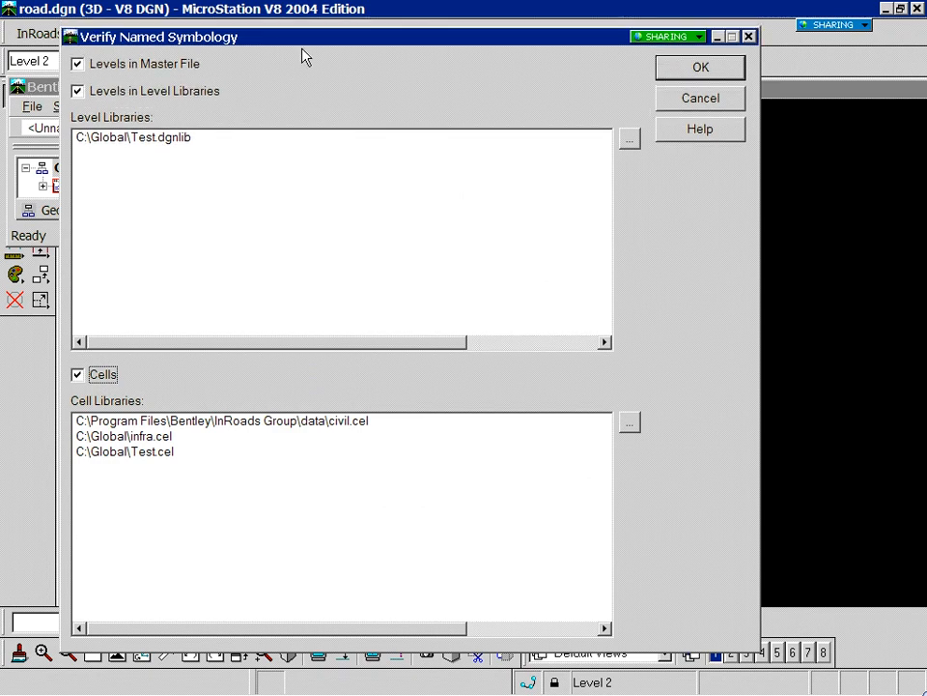
- Open MicroStation's workspace configuration and select the MS_DGNLIBLIST variable to view its expansion
{"action": "left_click_drag", "start_coordinate": [302, 43], "coordinate": [322, 221]}
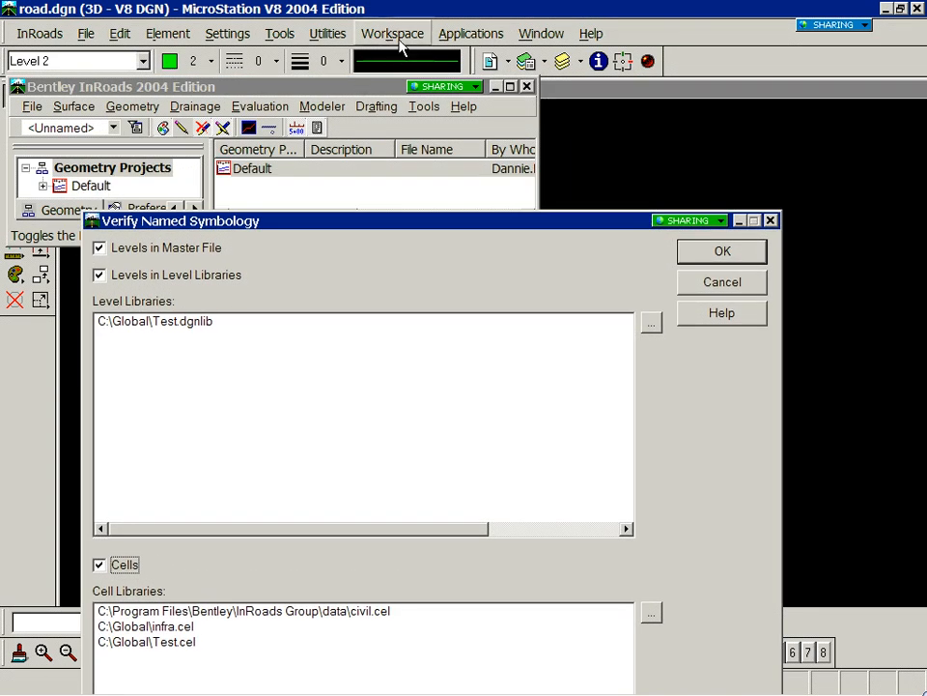
{"action": "left_click", "coordinate": [392, 34]}
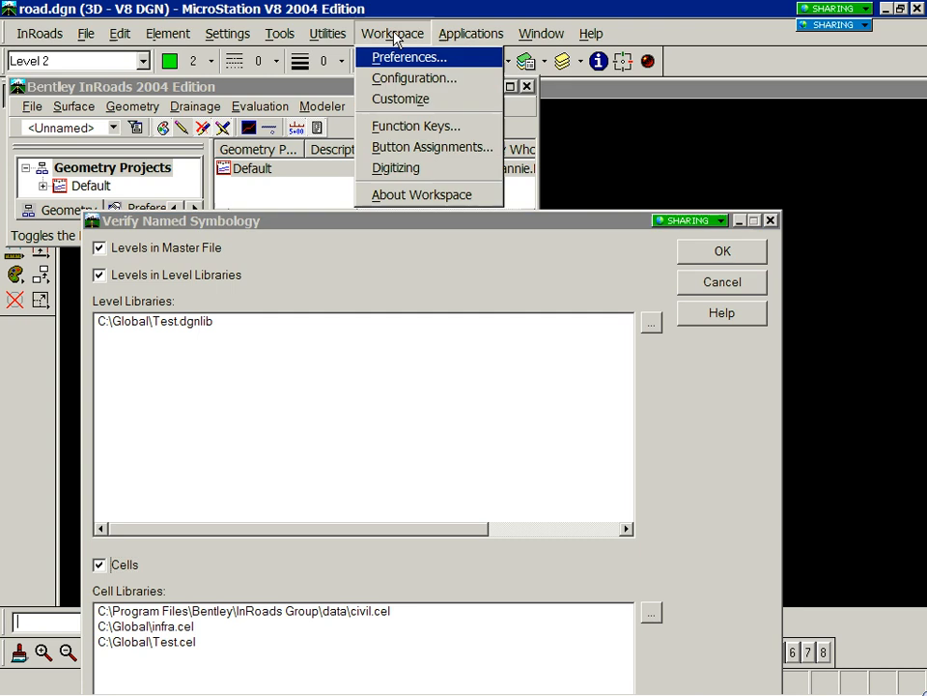
{"action": "left_click", "coordinate": [407, 78]}
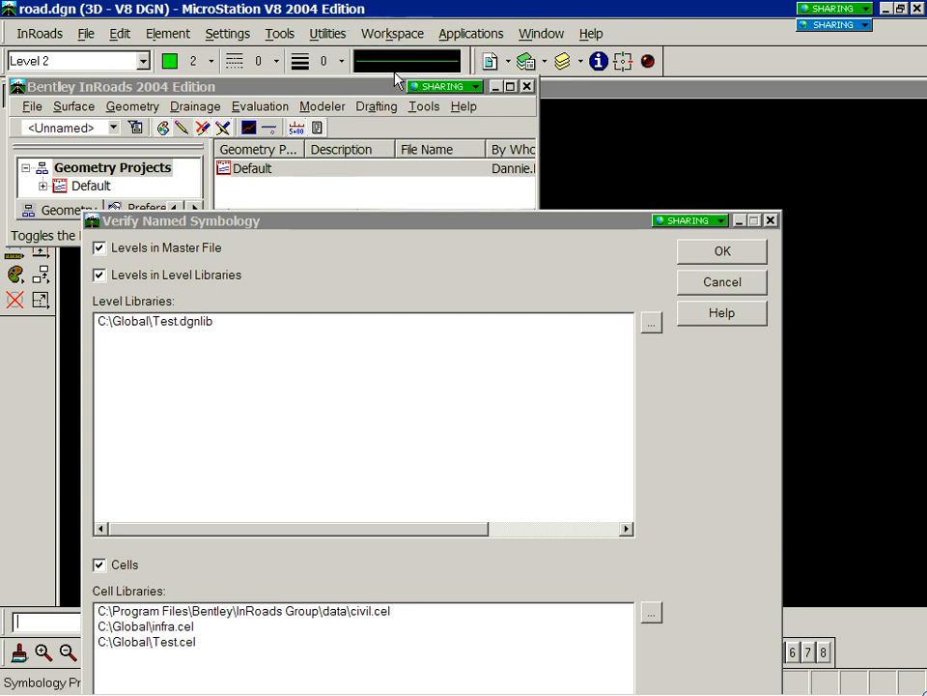
{"action": "left_click_drag", "start_coordinate": [611, 155], "coordinate": [539, 262]}
{"action": "key", "text": "Escape"}
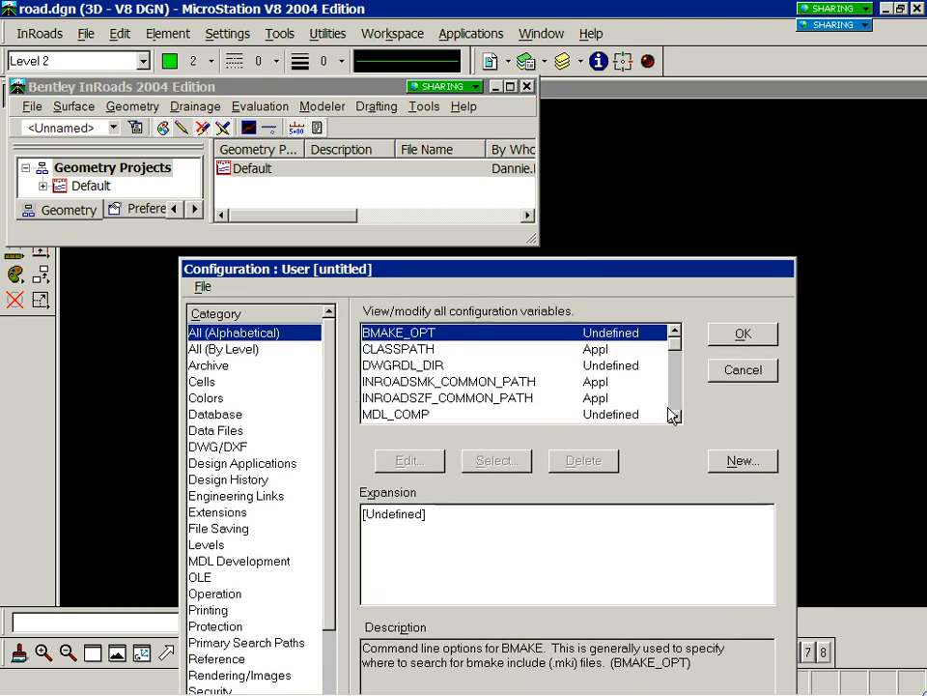
{"action": "scroll", "coordinate": [552, 338], "scroll_direction": "down", "scroll_amount": 5}
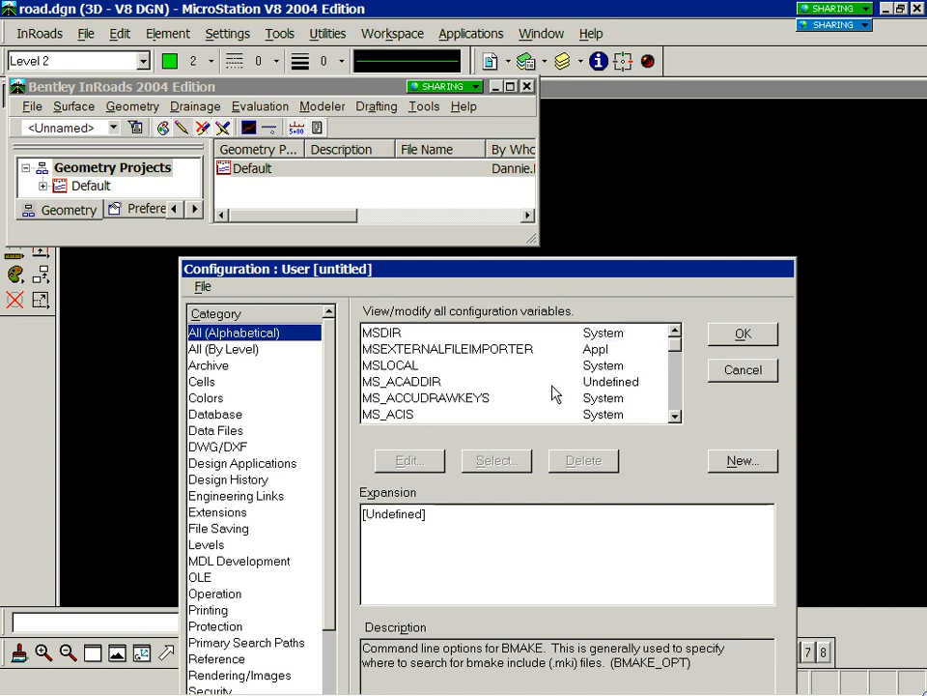
{"action": "scroll", "coordinate": [676, 405], "scroll_direction": "down", "scroll_amount": 3}
{"action": "scroll", "coordinate": [676, 405], "scroll_direction": "down", "scroll_amount": 6}
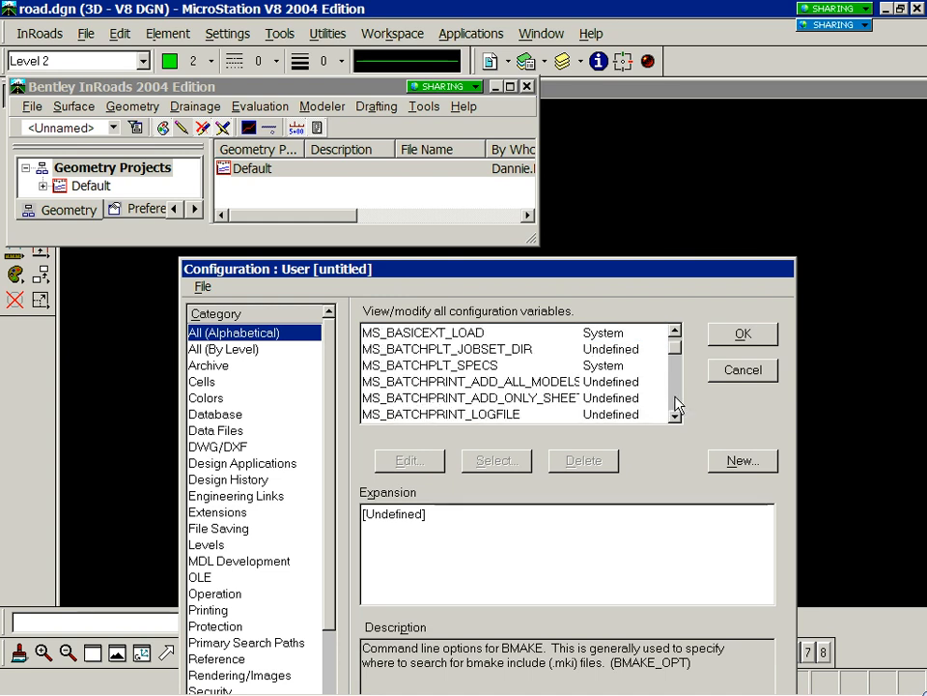
{"action": "scroll", "coordinate": [676, 404], "scroll_direction": "down", "scroll_amount": 7}
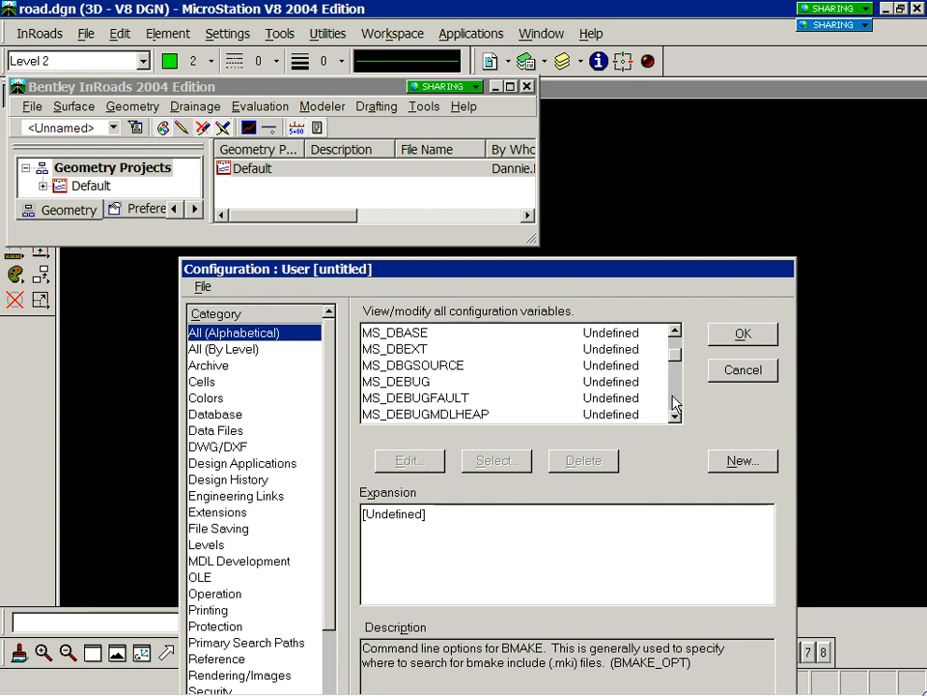
{"action": "scroll", "coordinate": [677, 405], "scroll_direction": "down", "scroll_amount": 2}
{"action": "left_click", "coordinate": [454, 381]}
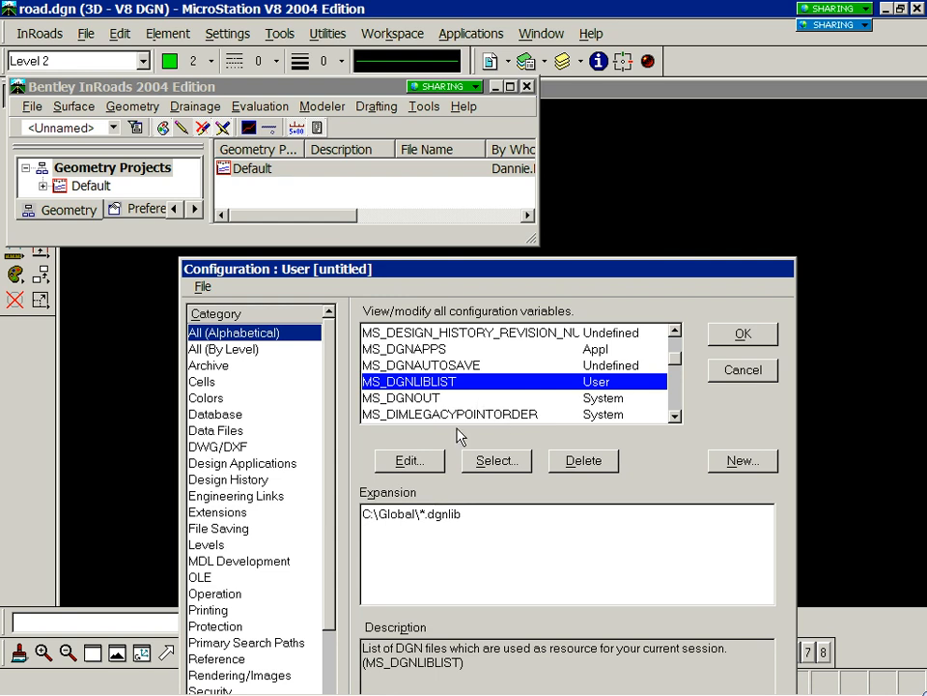
- Open MS_DGNLIBLIST for editing to examine its value, cancel the edit and leave the configuration without changes
{"action": "left_click", "coordinate": [408, 461]}
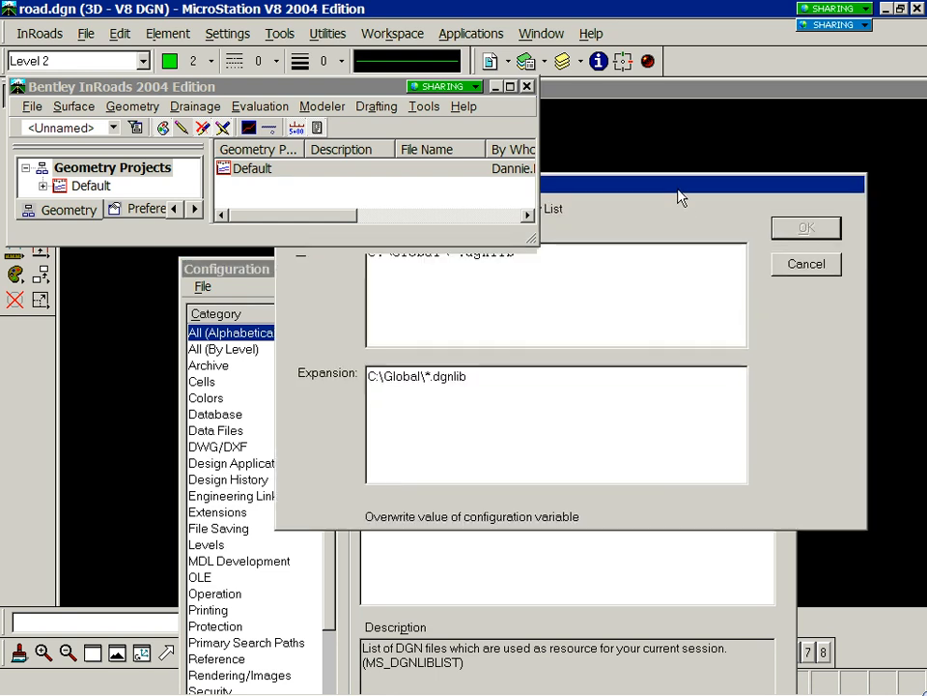
{"action": "left_click_drag", "start_coordinate": [679, 197], "coordinate": [657, 273]}
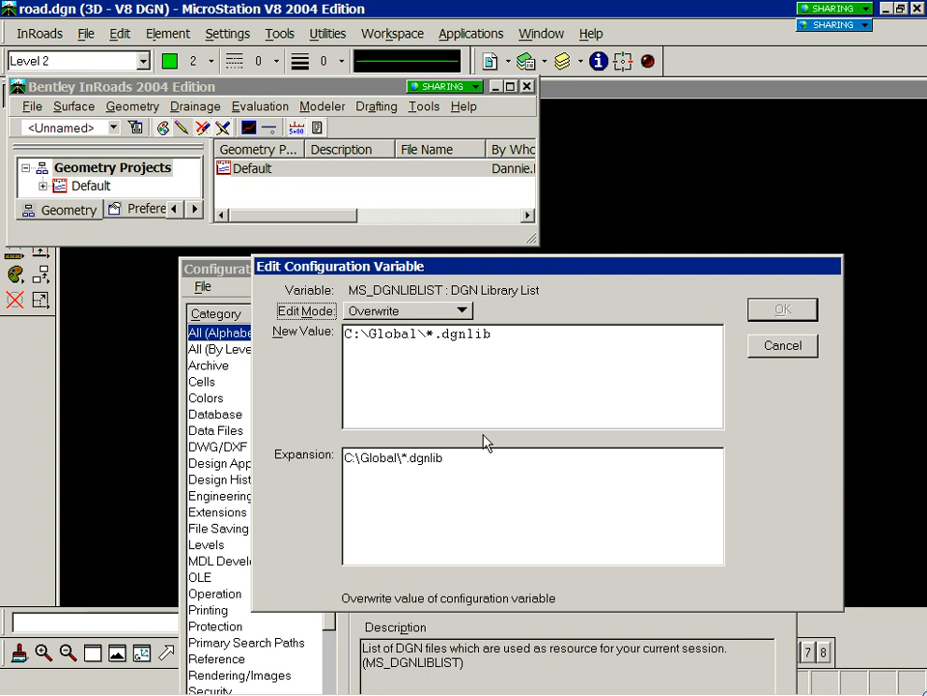
{"action": "left_click", "coordinate": [799, 348]}
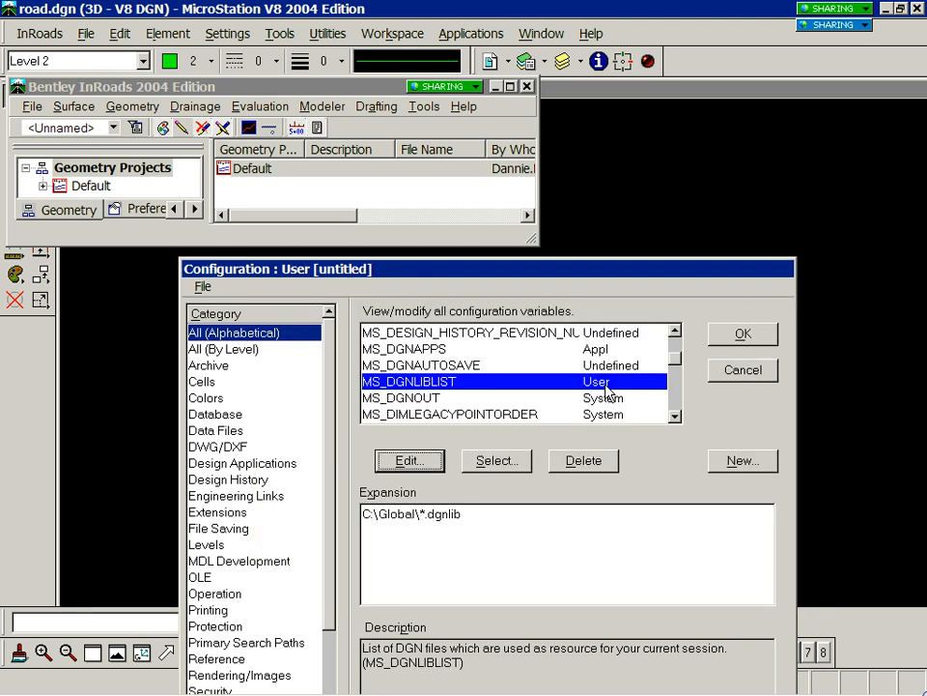
{"action": "left_click_drag", "start_coordinate": [538, 272], "coordinate": [575, 101]}
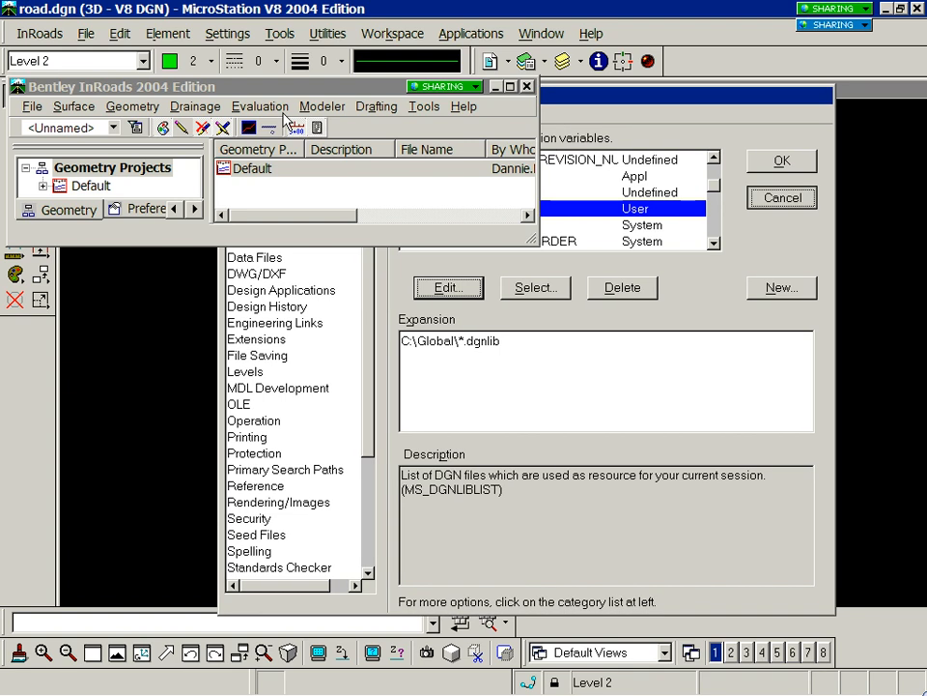
- Reopen Verify Named Symbology, browse for a level library to Test.dgnlib in the Global folder, cancel browsing and select the listed Test.dgnlib
{"action": "left_click", "coordinate": [285, 116]}
{"action": "left_click", "coordinate": [424, 107]}
{"action": "mouse_move", "coordinate": [580, 232]}
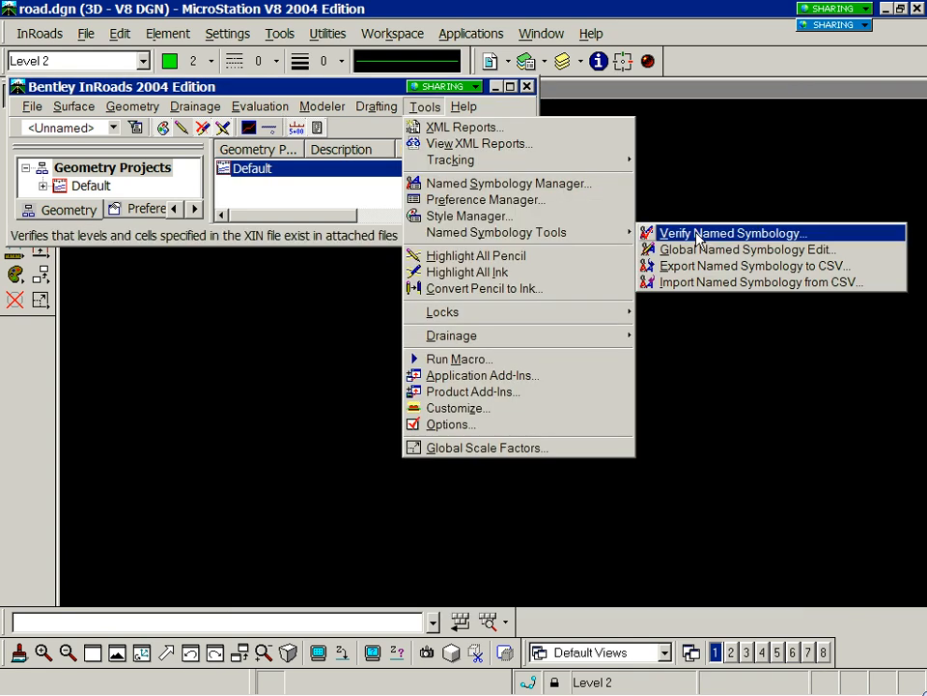
{"action": "left_click", "coordinate": [699, 235]}
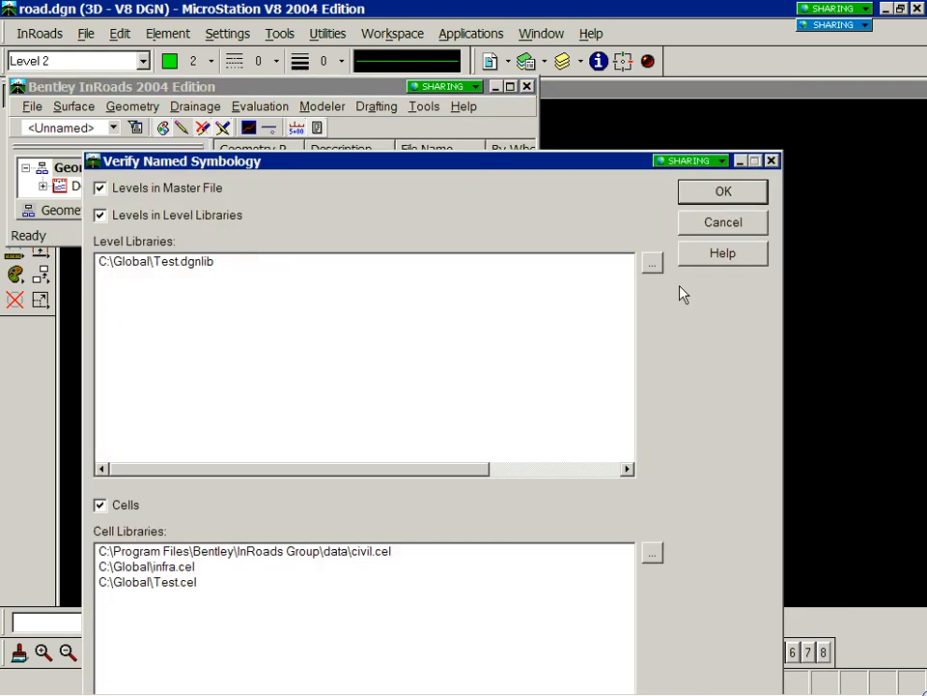
{"action": "left_click", "coordinate": [651, 263]}
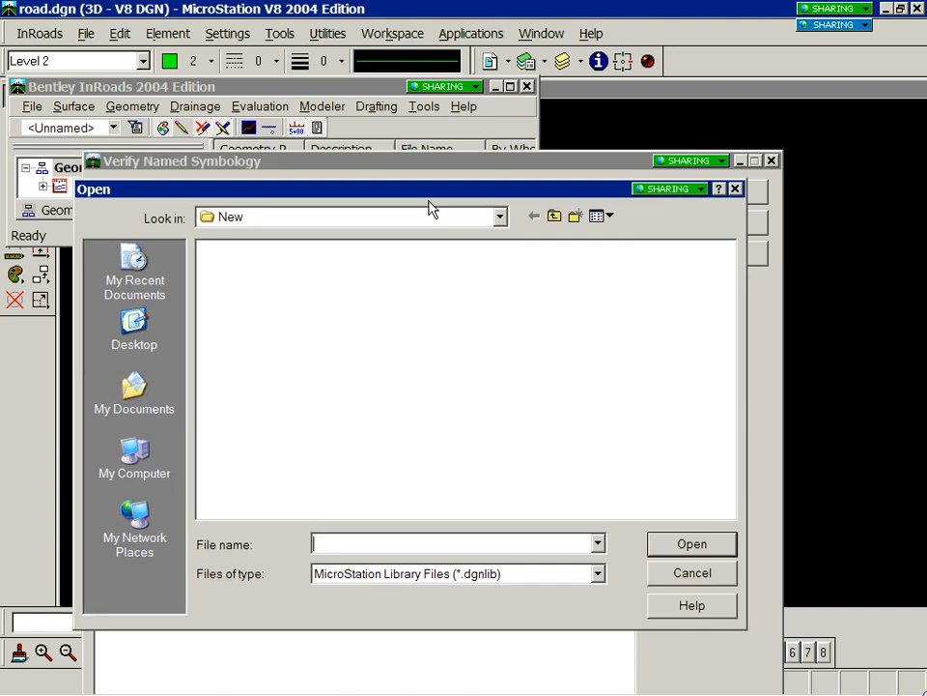
{"action": "left_click", "coordinate": [498, 243]}
{"action": "left_click", "coordinate": [259, 347]}
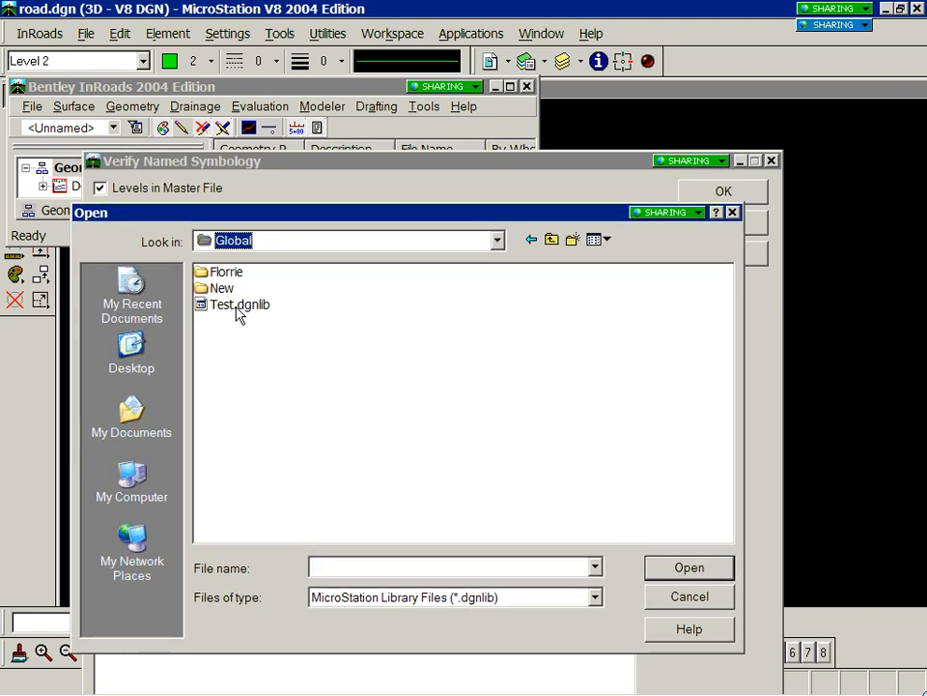
{"action": "left_click", "coordinate": [237, 305]}
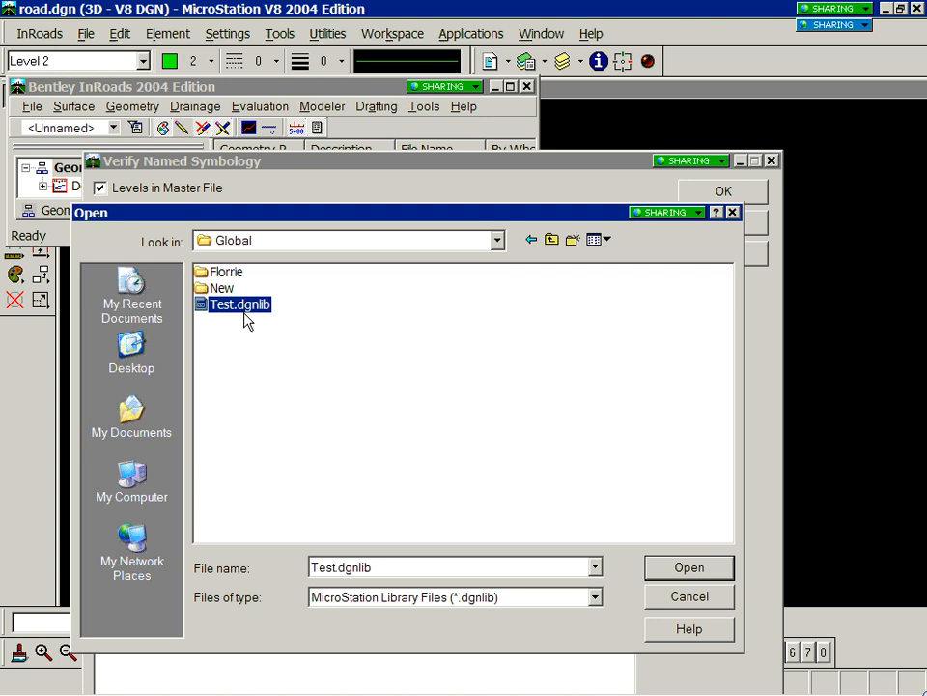
{"action": "left_click", "coordinate": [678, 599]}
{"action": "left_click", "coordinate": [186, 266]}
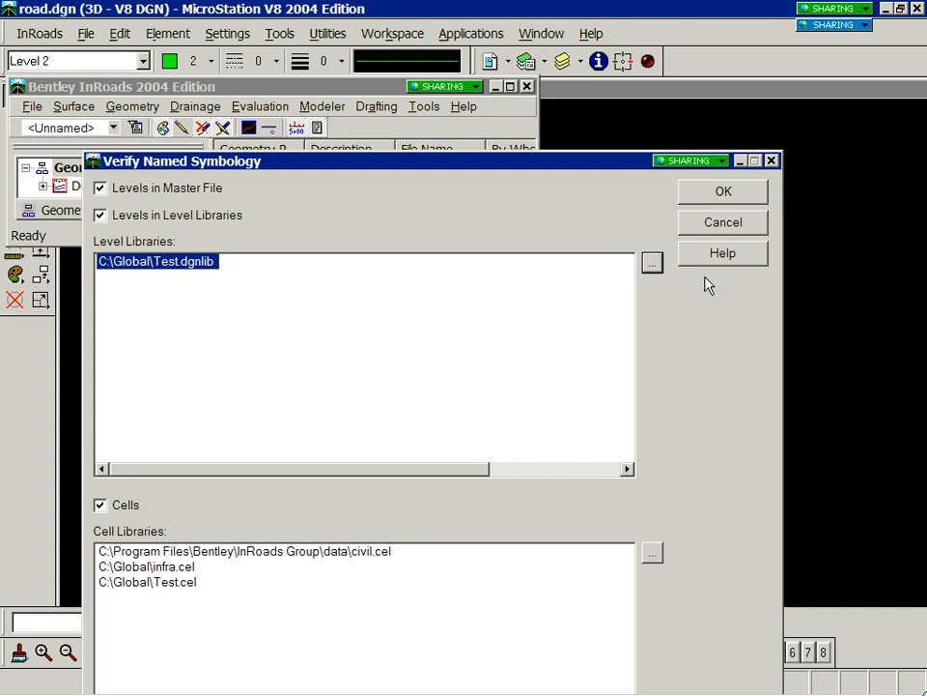
{"action": "key", "text": "alt+Tab"}
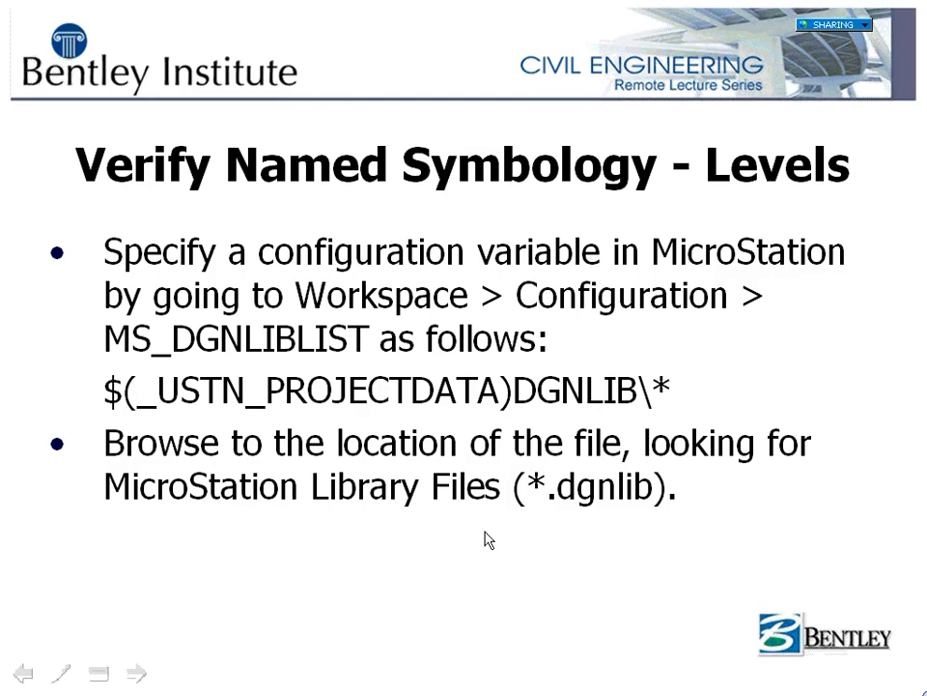
{"action": "left_click", "coordinate": [485, 532]}
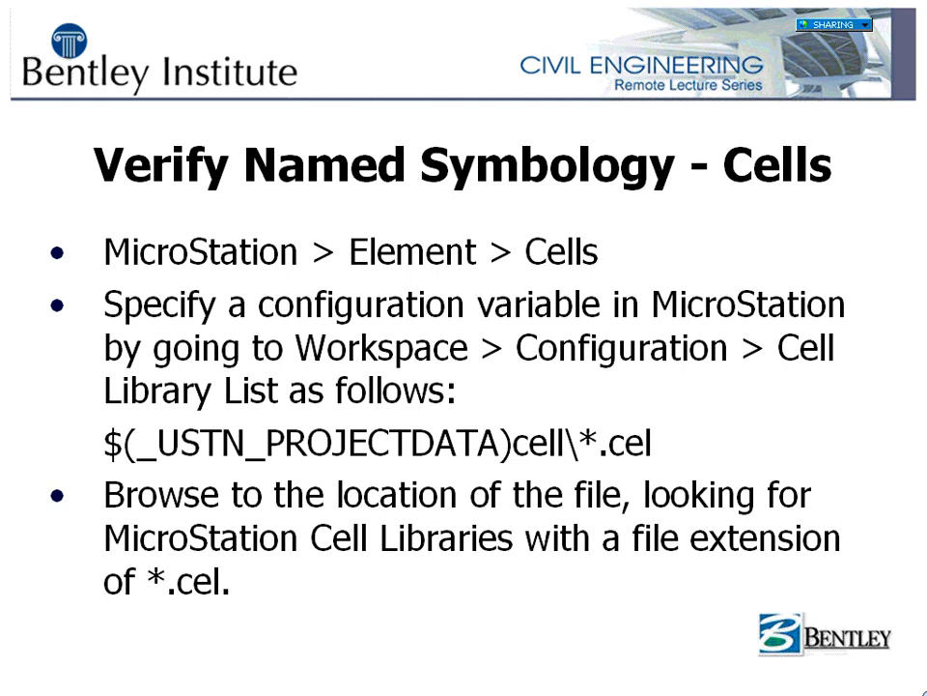
{"action": "key", "text": "alt+Tab"}
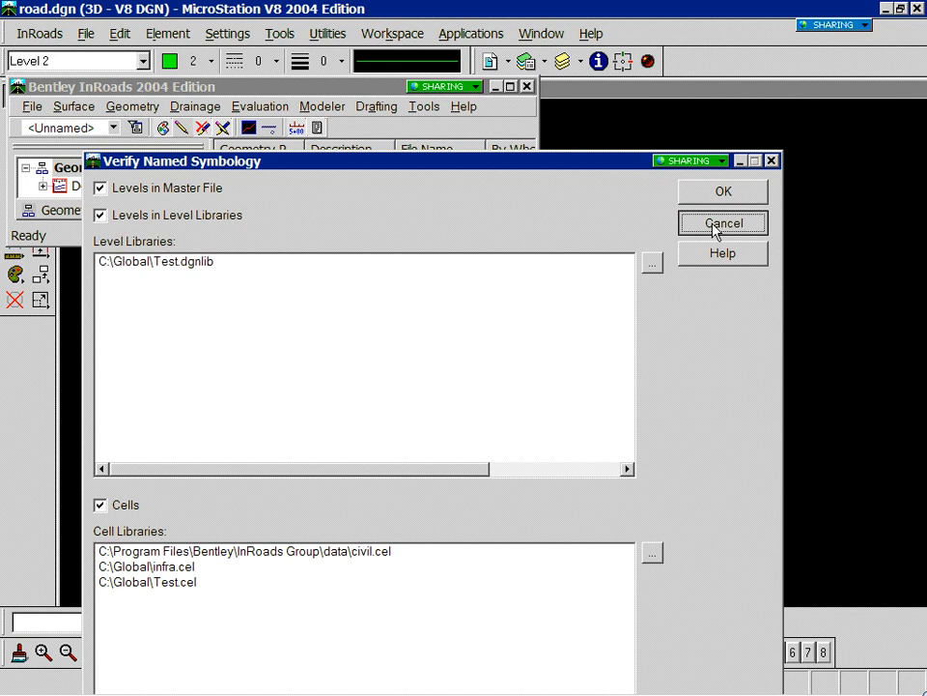
- Cancel Verify Named Symbology, open the Cell Library and its attach dialog to view where libraries are attached, then close both without attaching
{"action": "left_click", "coordinate": [714, 226]}
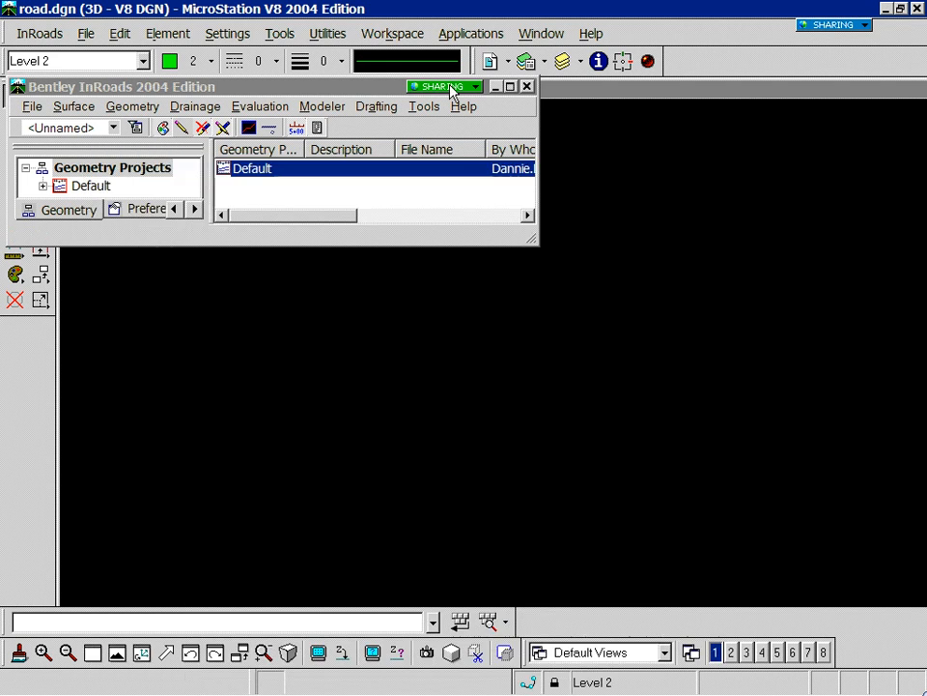
{"action": "left_click", "coordinate": [151, 35]}
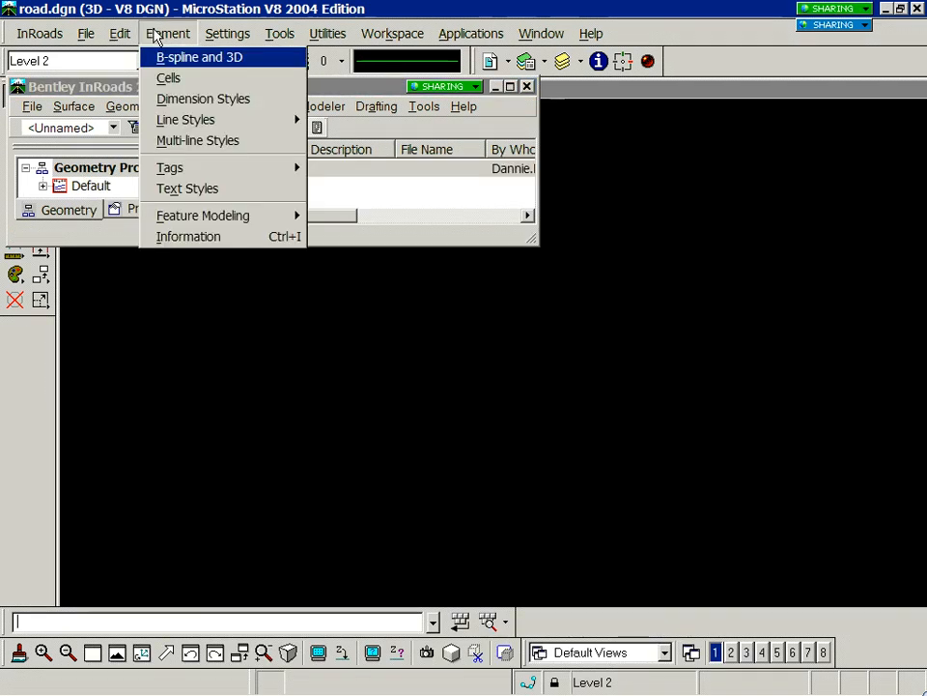
{"action": "left_click", "coordinate": [166, 78]}
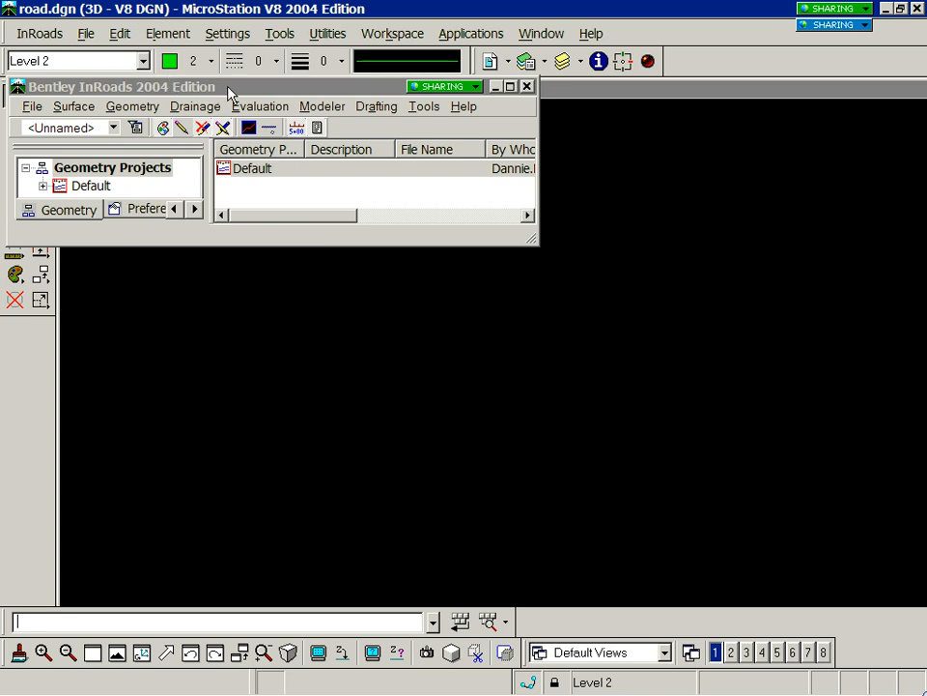
{"action": "left_click_drag", "start_coordinate": [228, 87], "coordinate": [217, 152]}
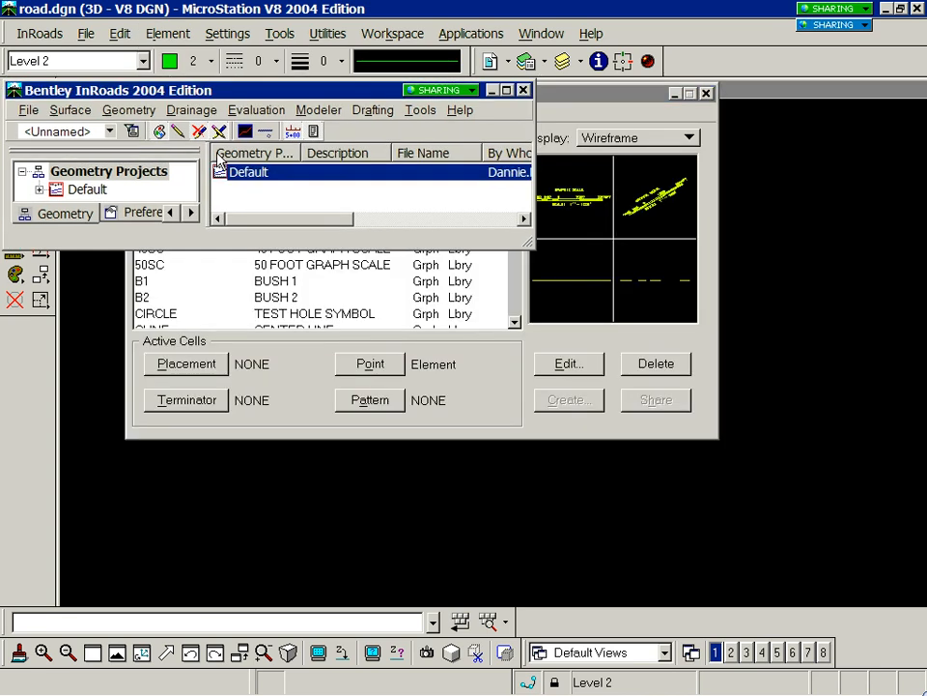
{"action": "left_click_drag", "start_coordinate": [218, 153], "coordinate": [371, 484]}
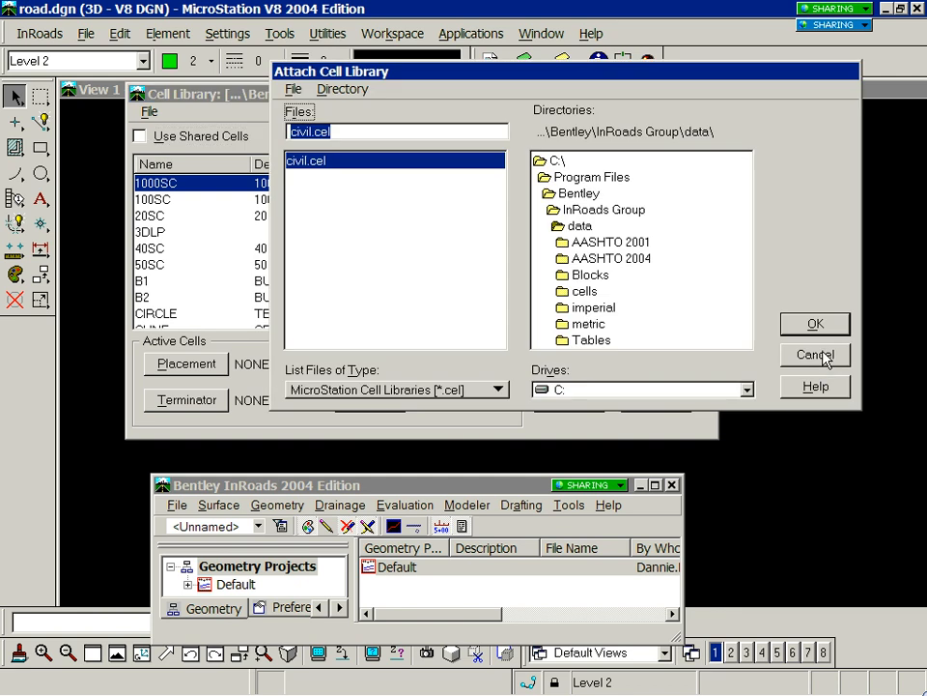
{"action": "left_click", "coordinate": [819, 355]}
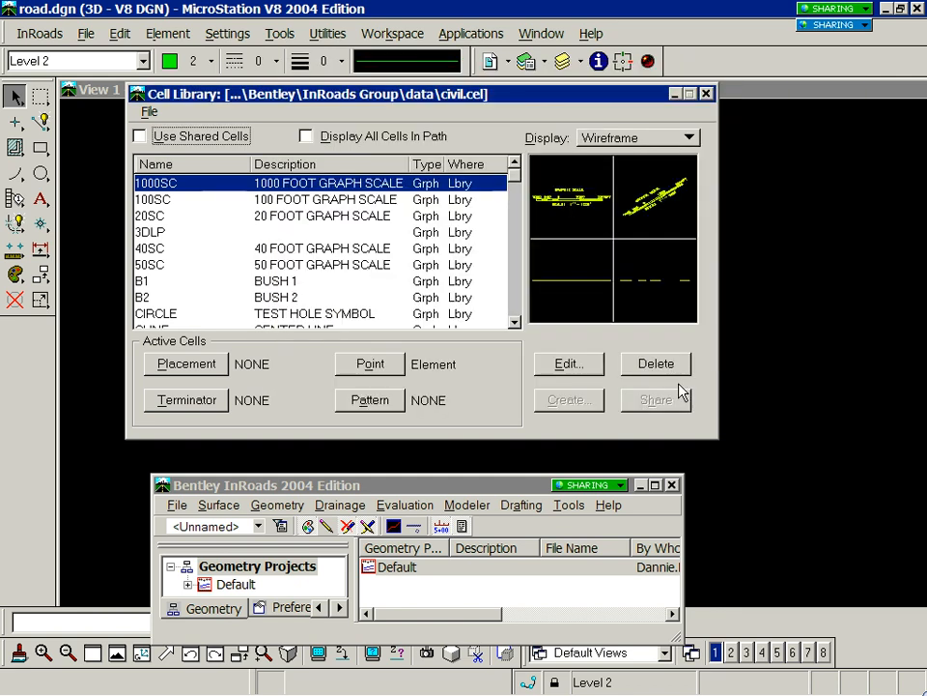
{"action": "left_click", "coordinate": [705, 91]}
- Reopen the workspace configuration, show the Cells category and select Cell Library List to view its search paths
{"action": "left_click_drag", "start_coordinate": [464, 487], "coordinate": [425, 411]}
{"action": "left_click", "coordinate": [392, 33]}
{"action": "left_click", "coordinate": [402, 79]}
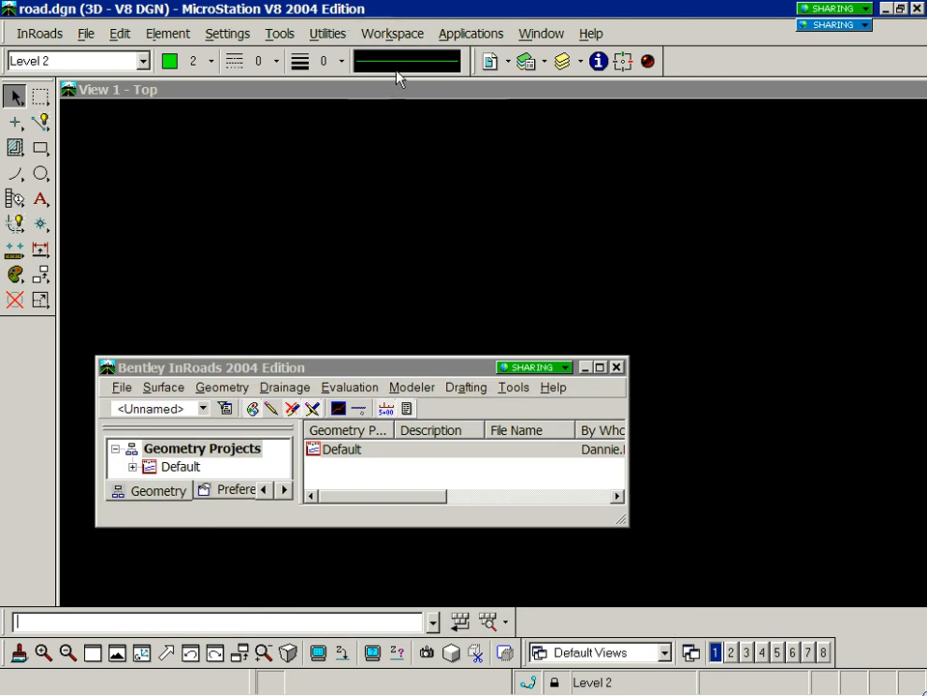
{"action": "left_click", "coordinate": [286, 211]}
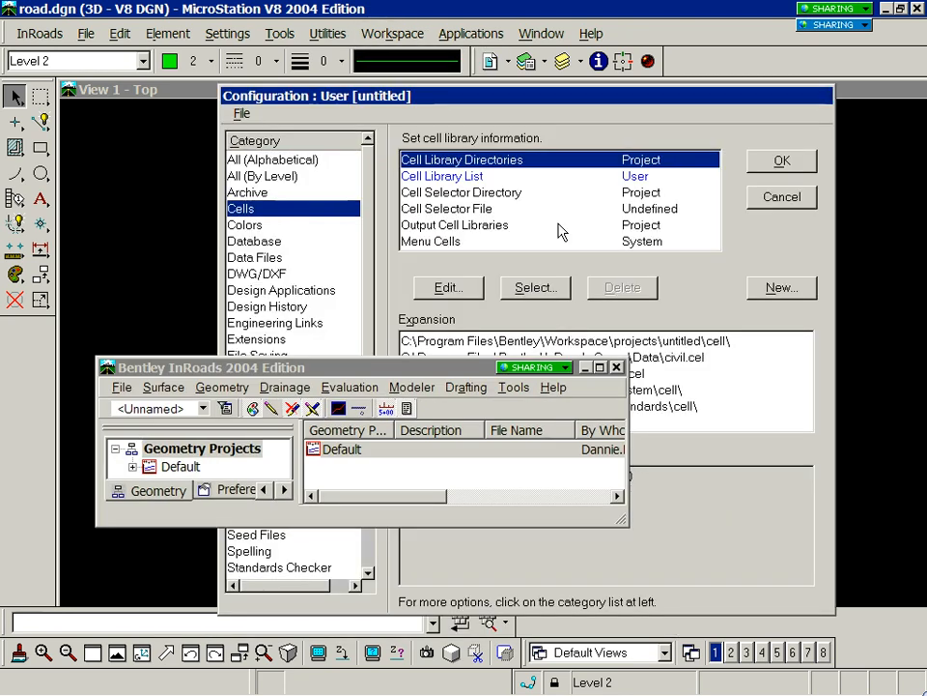
{"action": "left_click", "coordinate": [483, 176]}
{"action": "left_click_drag", "start_coordinate": [392, 367], "coordinate": [372, 460]}
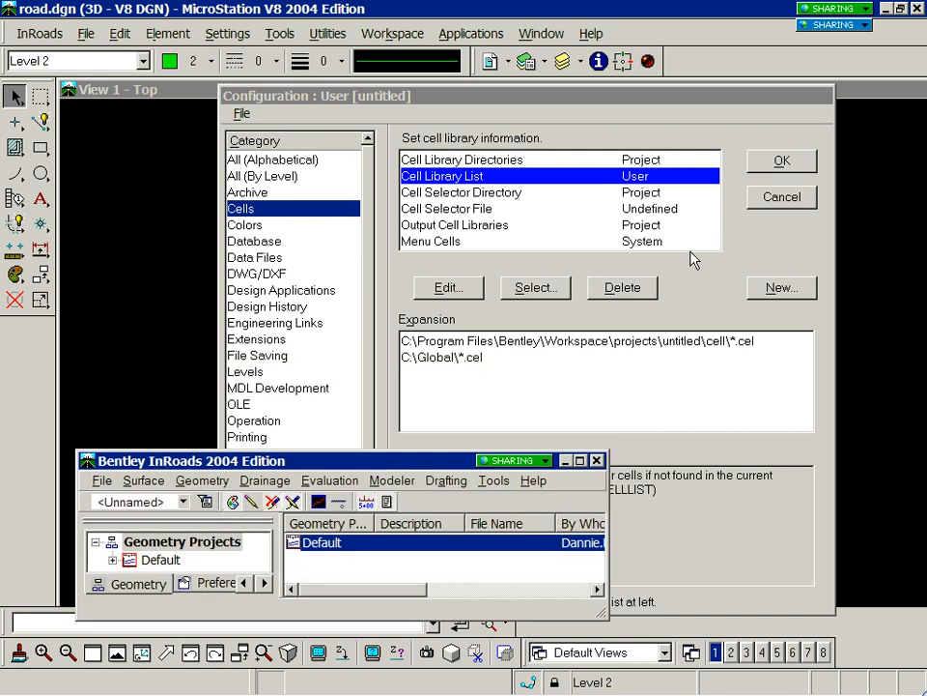
- Cancel the workspace configuration and reopen Verify Named Symbology from the InRoads named symbology tools
{"action": "left_click", "coordinate": [777, 199]}
{"action": "left_click_drag", "start_coordinate": [386, 467], "coordinate": [384, 135]}
{"action": "left_click", "coordinate": [489, 158]}
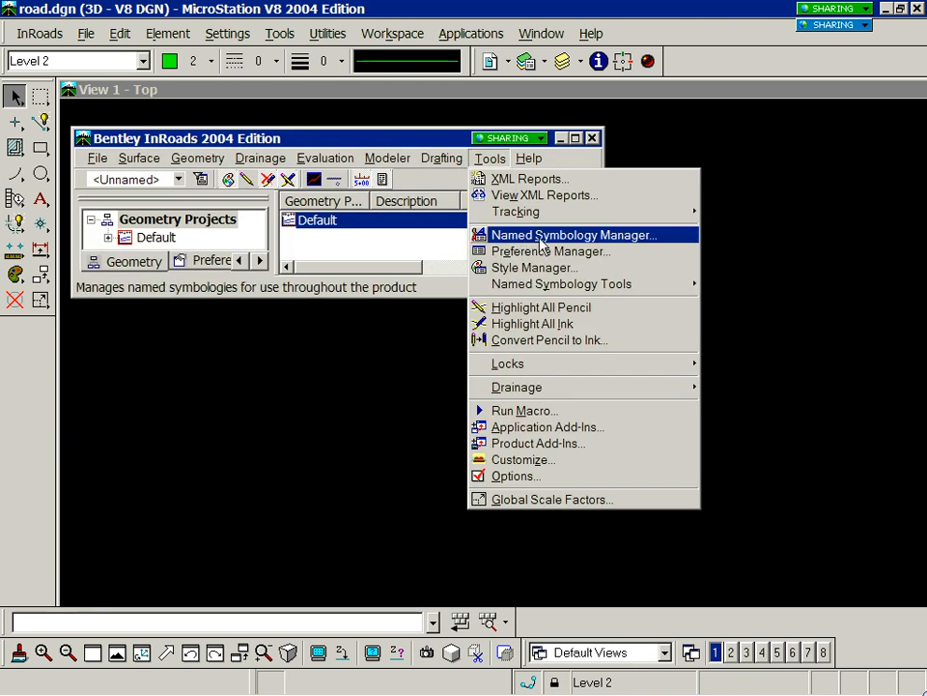
{"action": "mouse_move", "coordinate": [648, 292]}
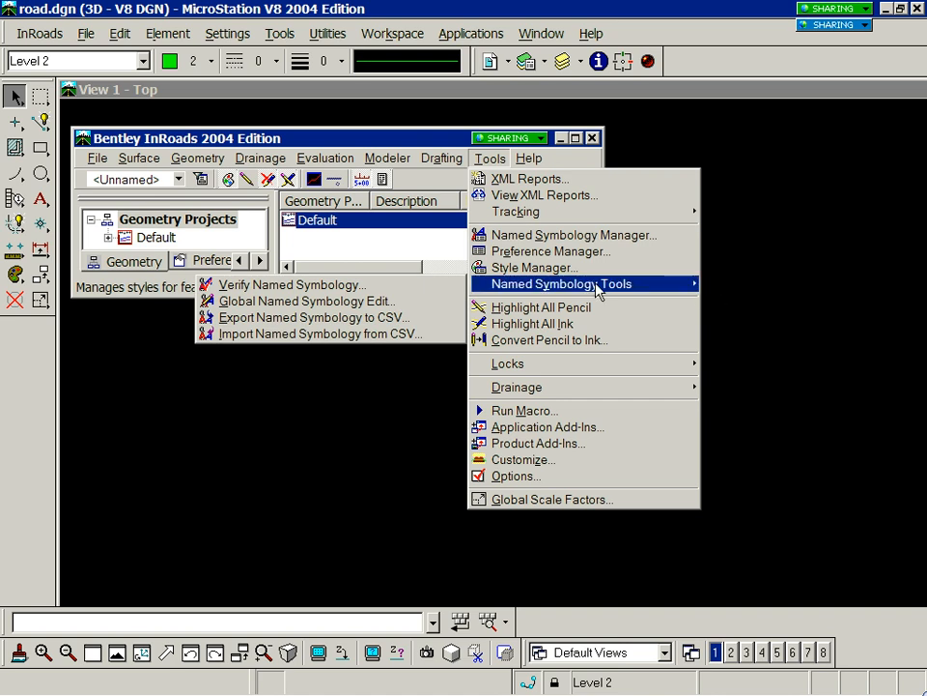
{"action": "left_click", "coordinate": [388, 284]}
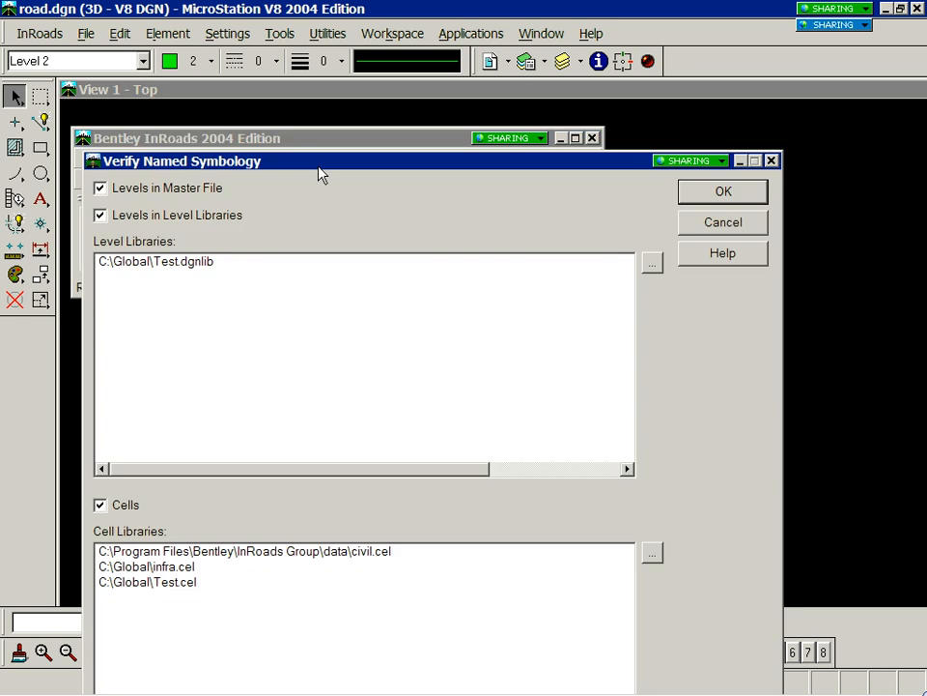
{"action": "left_click_drag", "start_coordinate": [322, 174], "coordinate": [316, 41]}
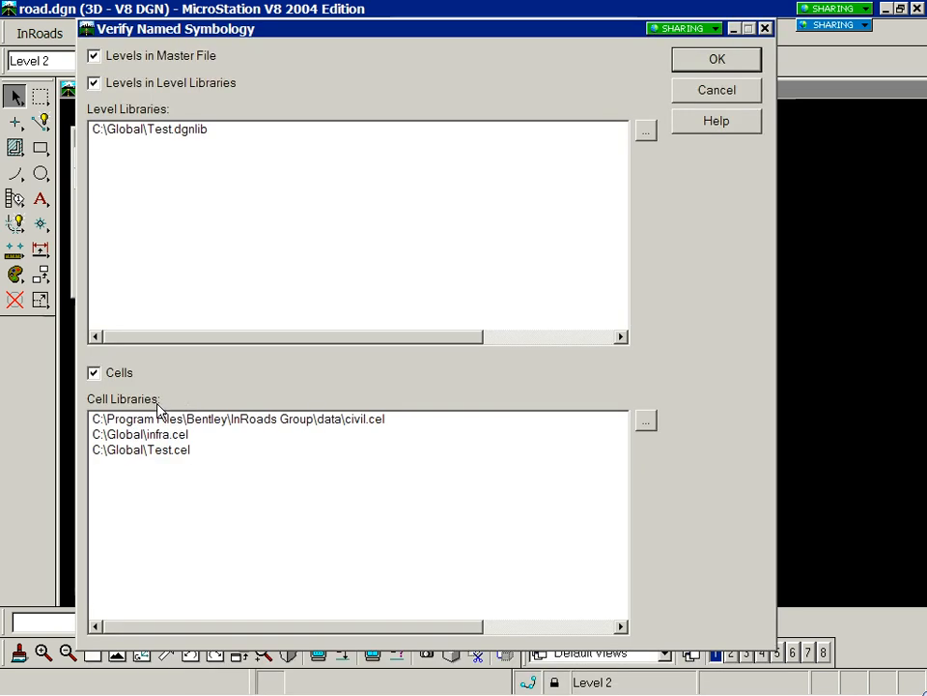
- Browse for an additional cell library, select infra.cel in the New folder, and cancel without adding it
{"action": "left_click", "coordinate": [645, 422]}
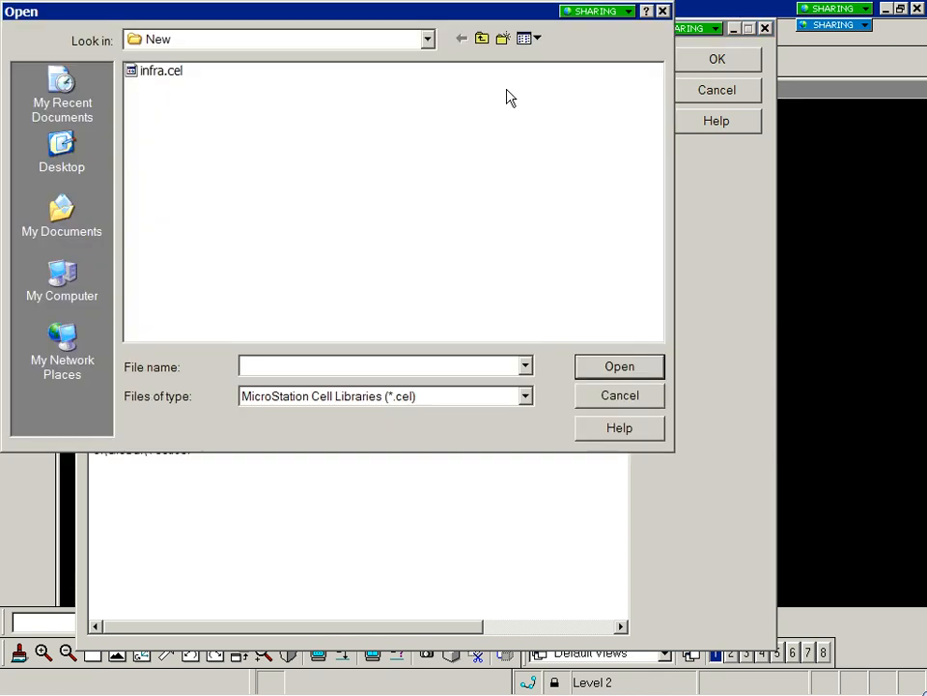
{"action": "left_click_drag", "start_coordinate": [425, 13], "coordinate": [457, 70]}
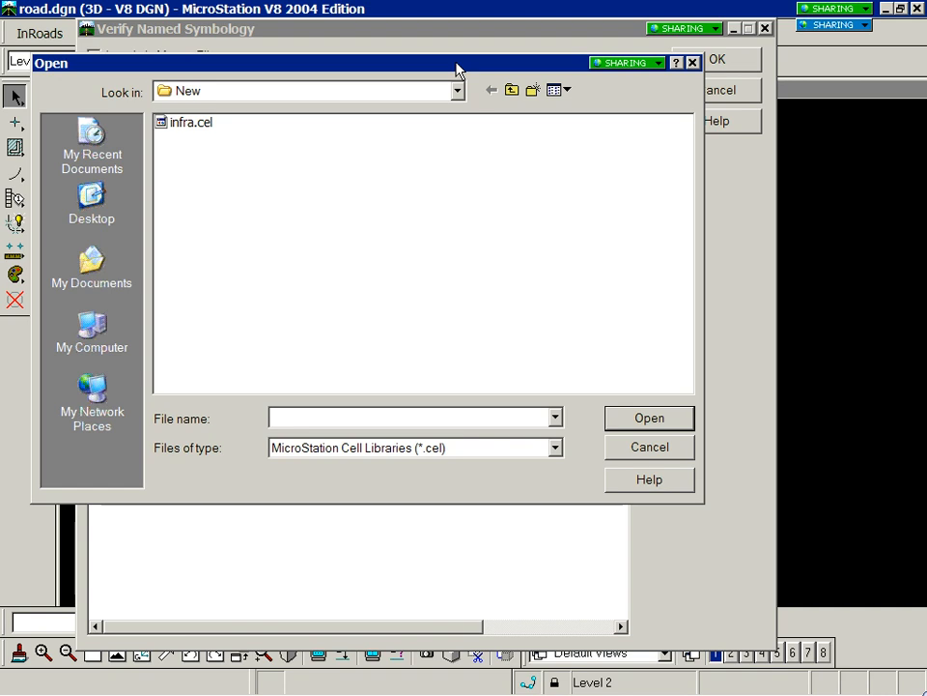
{"action": "left_click", "coordinate": [191, 127]}
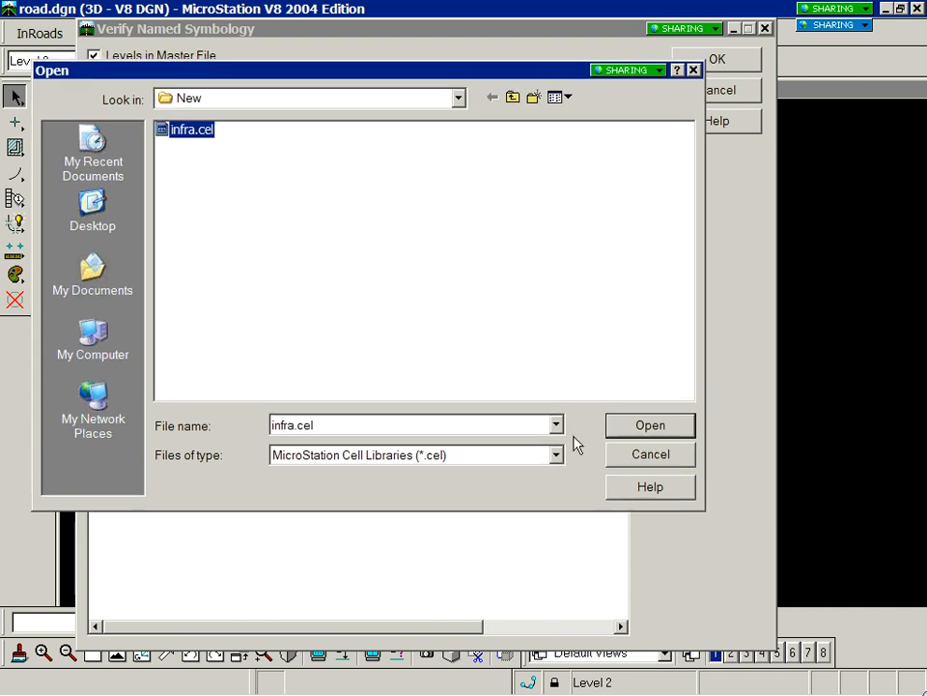
{"action": "left_click", "coordinate": [637, 458]}
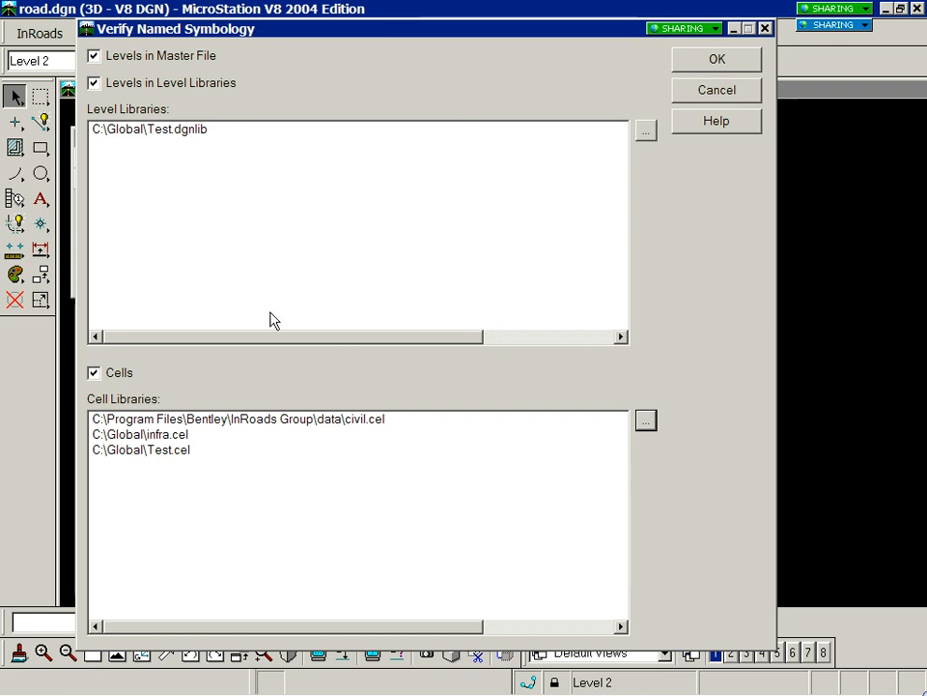
- Remove Test.dgnlib from the level libraries and civil.cel from the cell libraries, and cancel Verify Named Symbology
{"action": "left_click", "coordinate": [180, 129]}
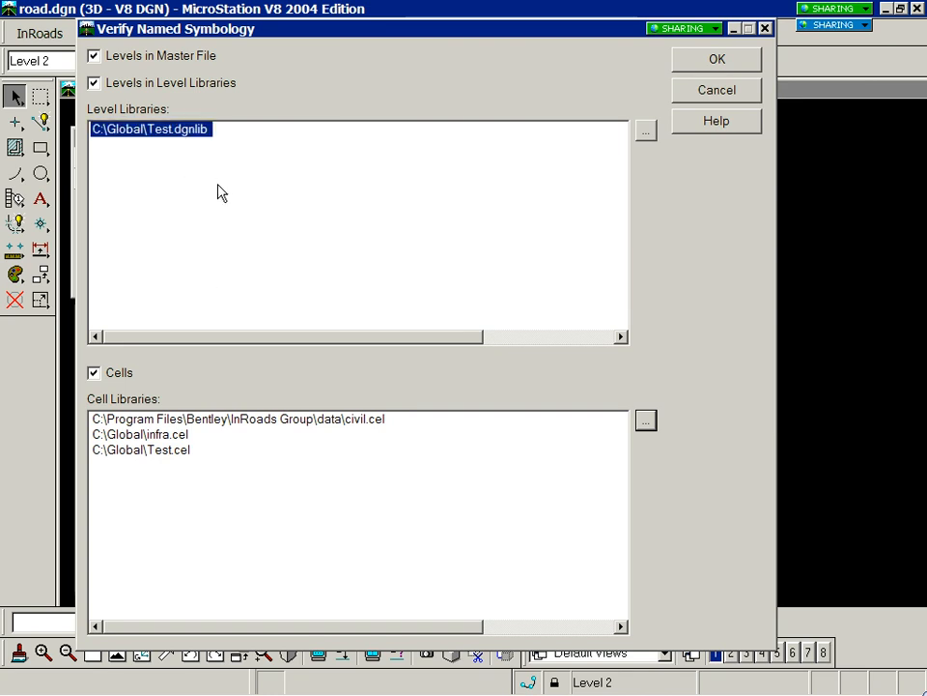
{"action": "key", "text": "Delete"}
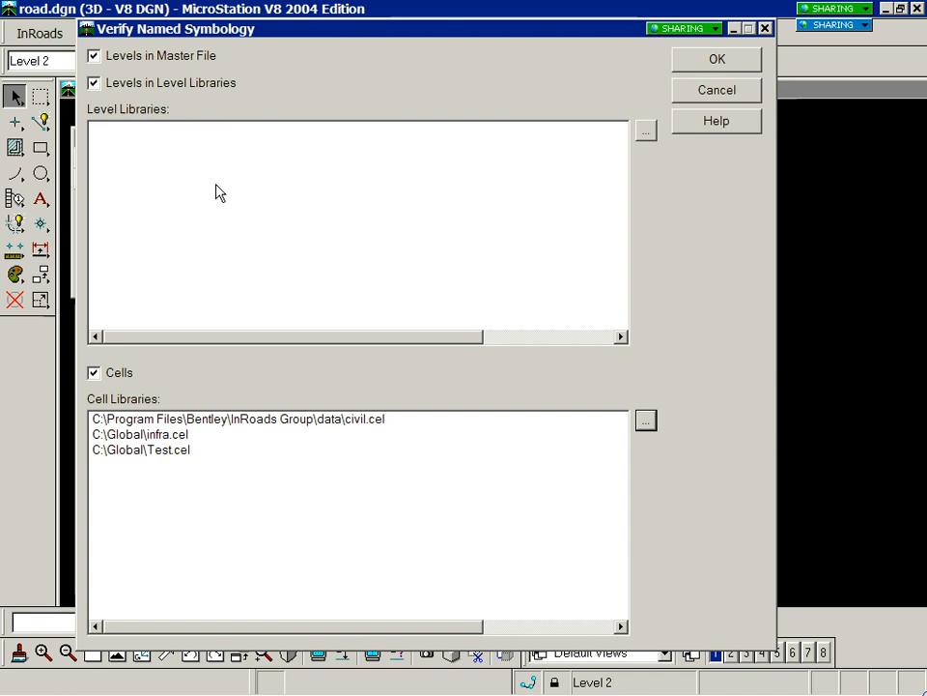
{"action": "left_click", "coordinate": [164, 421]}
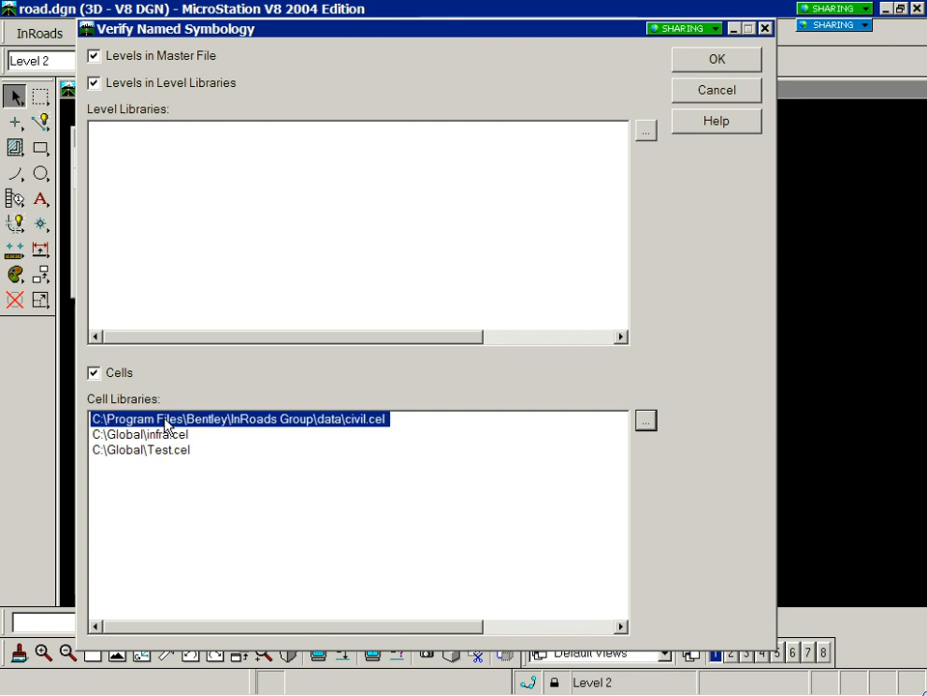
{"action": "key", "text": "Delete"}
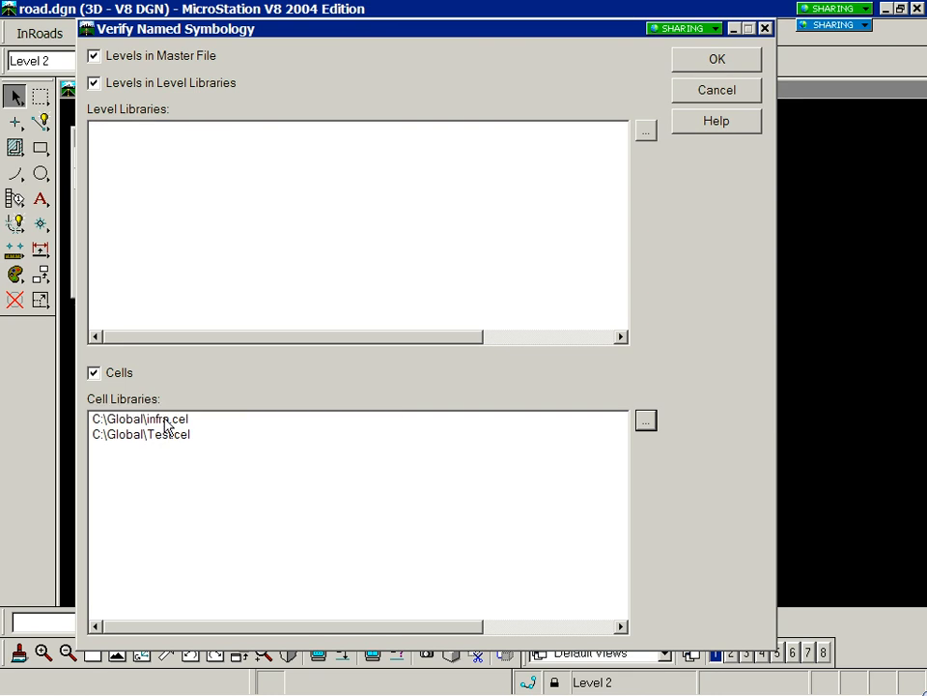
{"action": "left_click", "coordinate": [748, 96]}
- Reopen Verify Named Symbology, turn off both level checks to verify cells only, run it and close the results
{"action": "left_click", "coordinate": [486, 158]}
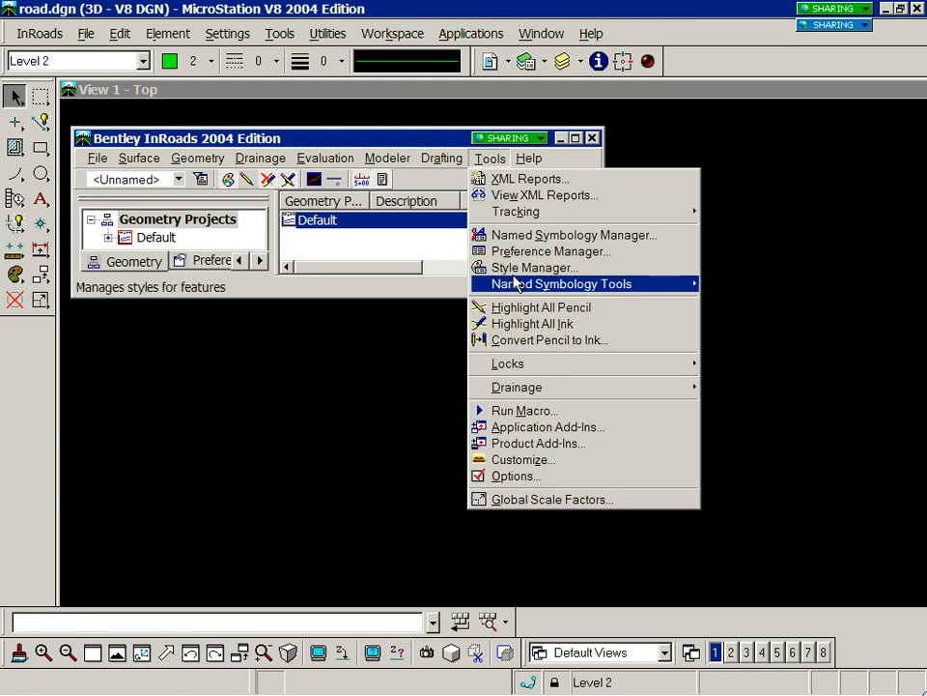
{"action": "mouse_move", "coordinate": [580, 284]}
{"action": "left_click", "coordinate": [325, 342]}
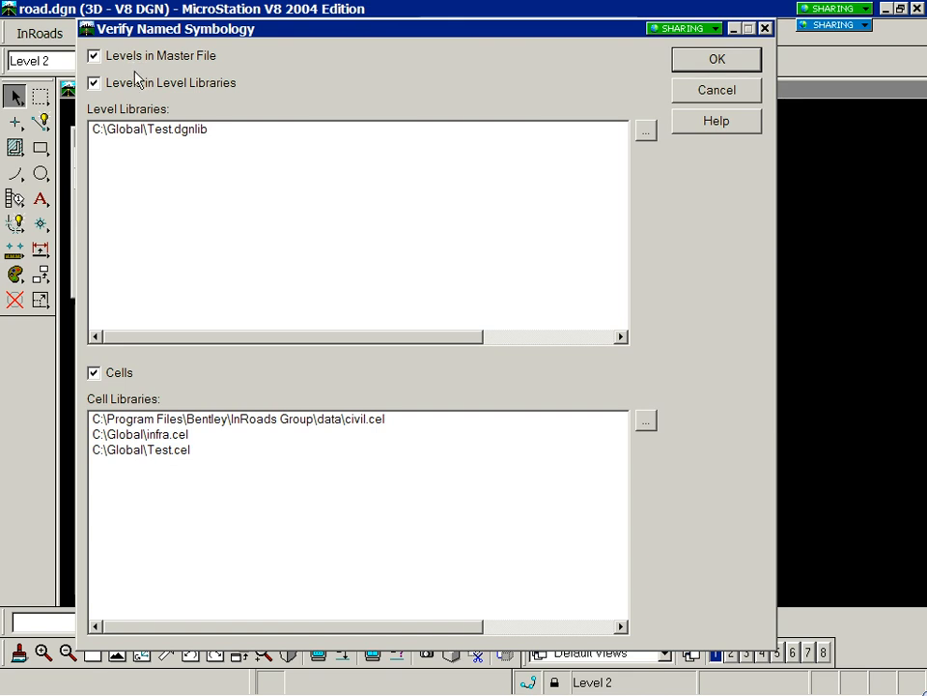
{"action": "left_click", "coordinate": [94, 56]}
{"action": "left_click", "coordinate": [93, 83]}
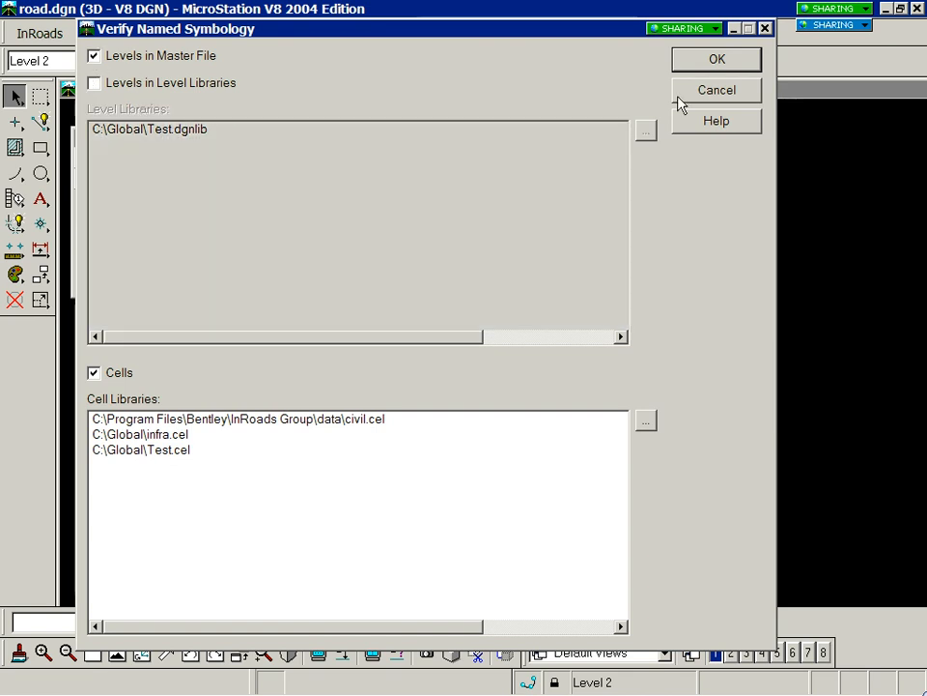
{"action": "left_click", "coordinate": [714, 60]}
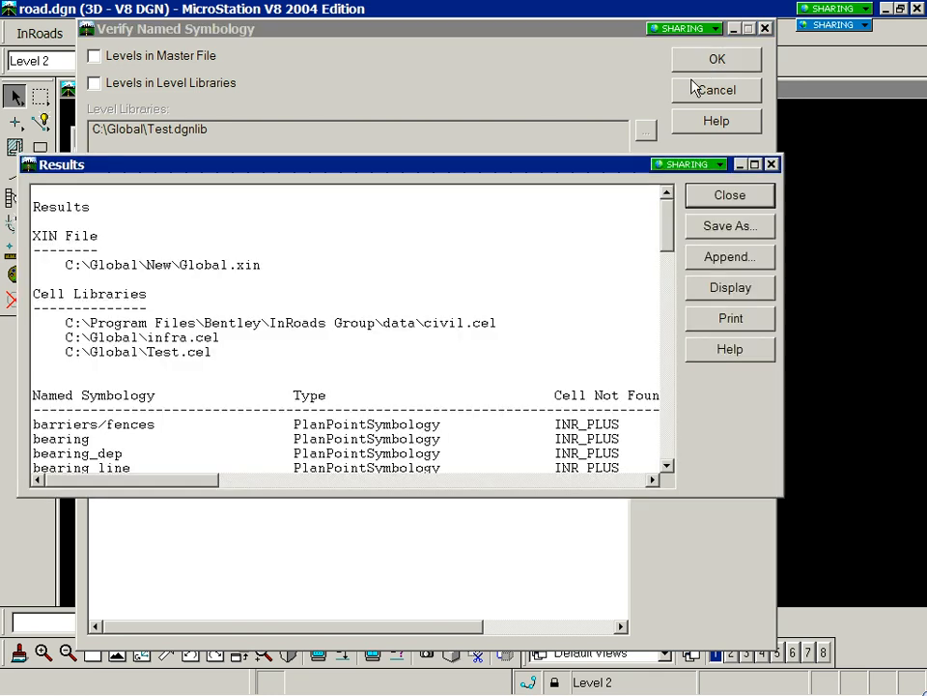
{"action": "left_click", "coordinate": [750, 198]}
- Verify only levels by turning off Cells and enabling Levels in Master File and Levels in Level Libraries, and close the results
{"action": "left_click", "coordinate": [93, 372]}
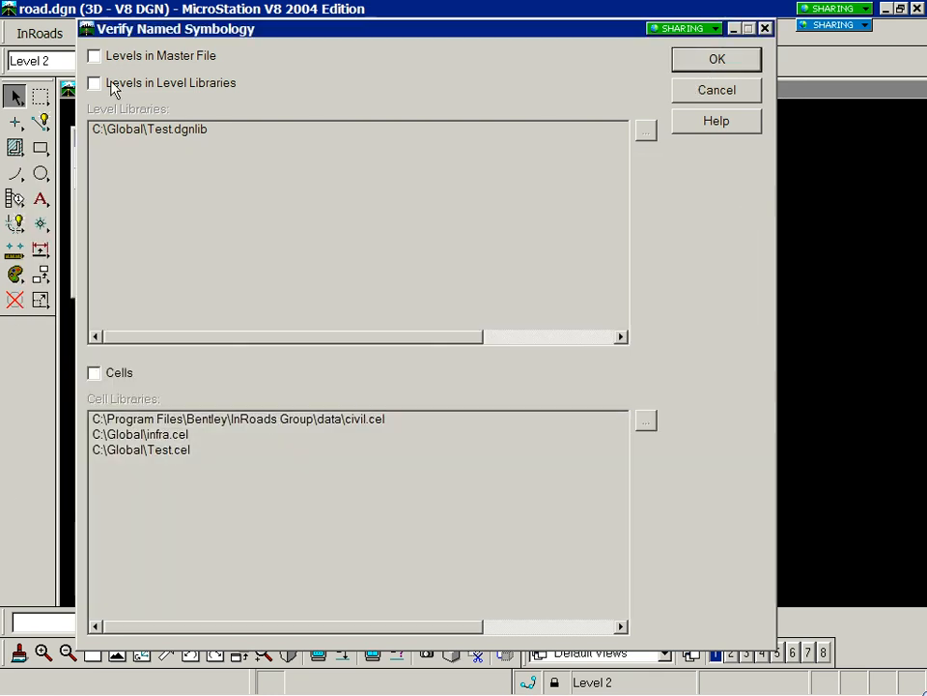
{"action": "left_click", "coordinate": [95, 83]}
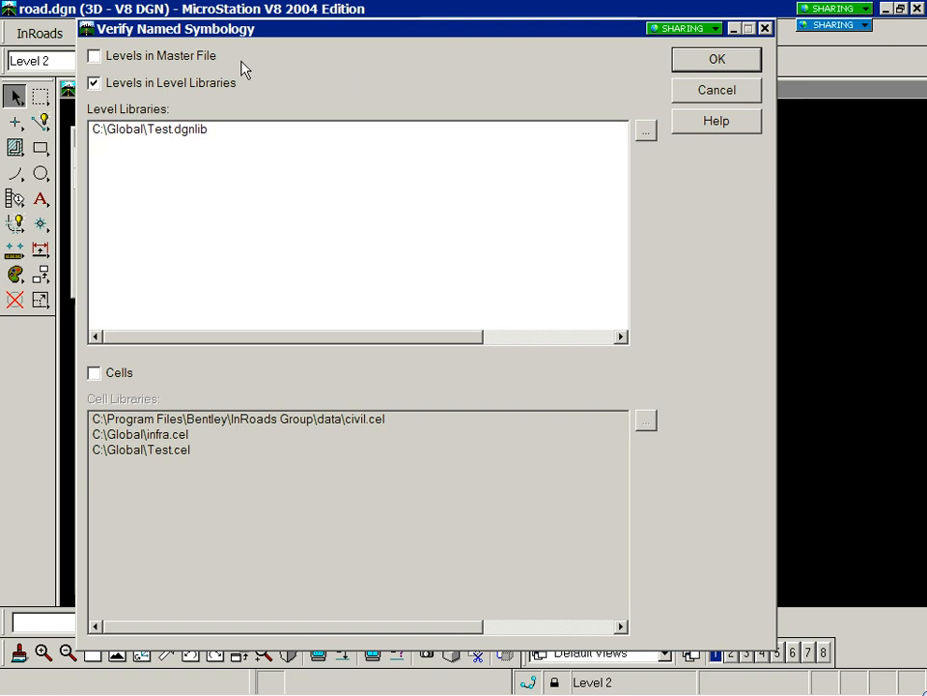
{"action": "left_click", "coordinate": [94, 57]}
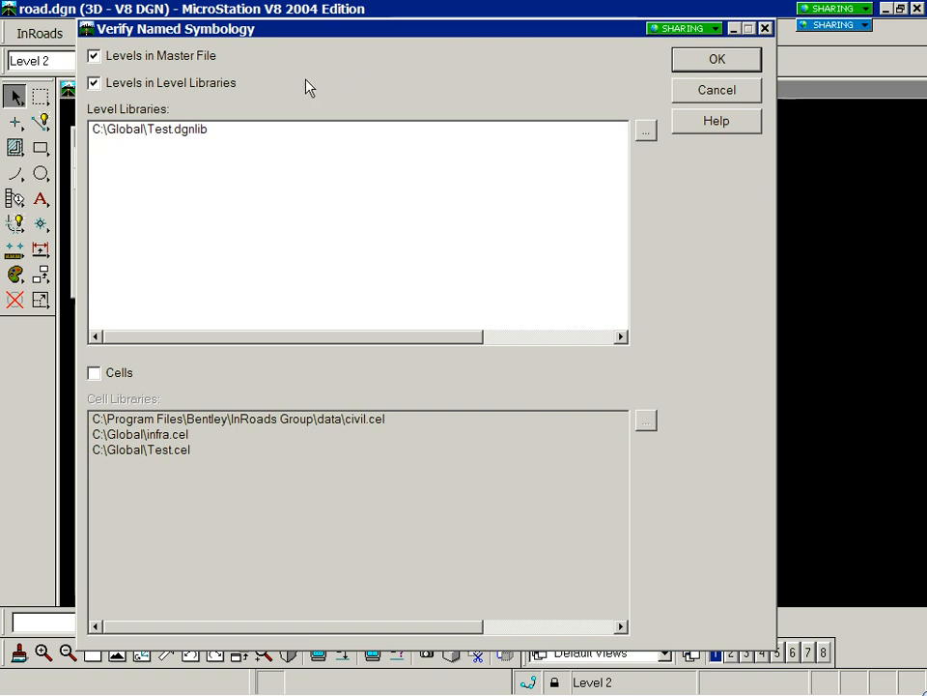
{"action": "left_click", "coordinate": [692, 66]}
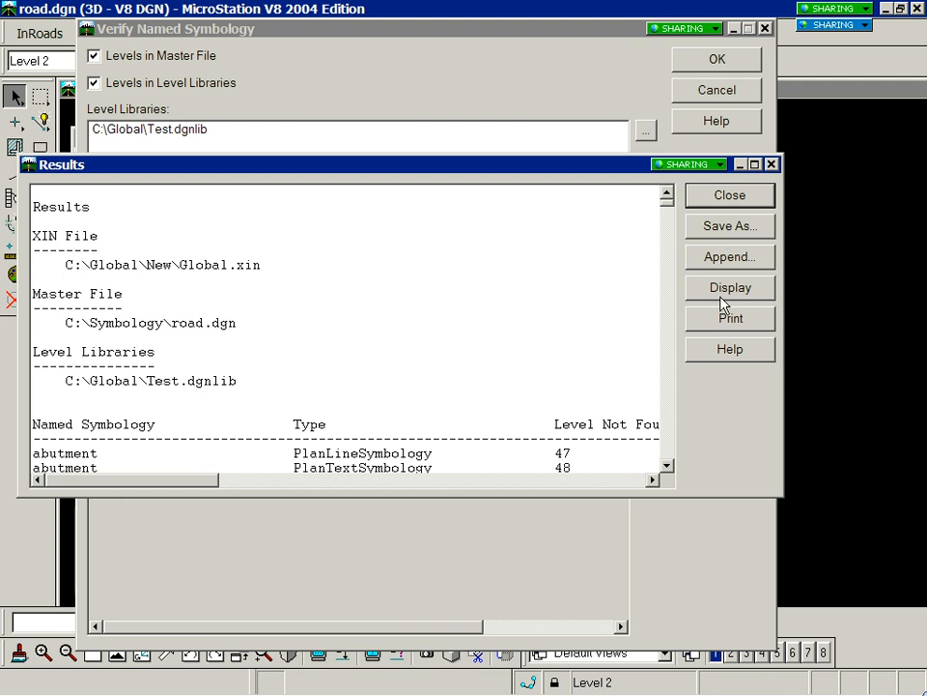
{"action": "left_click", "coordinate": [729, 196]}
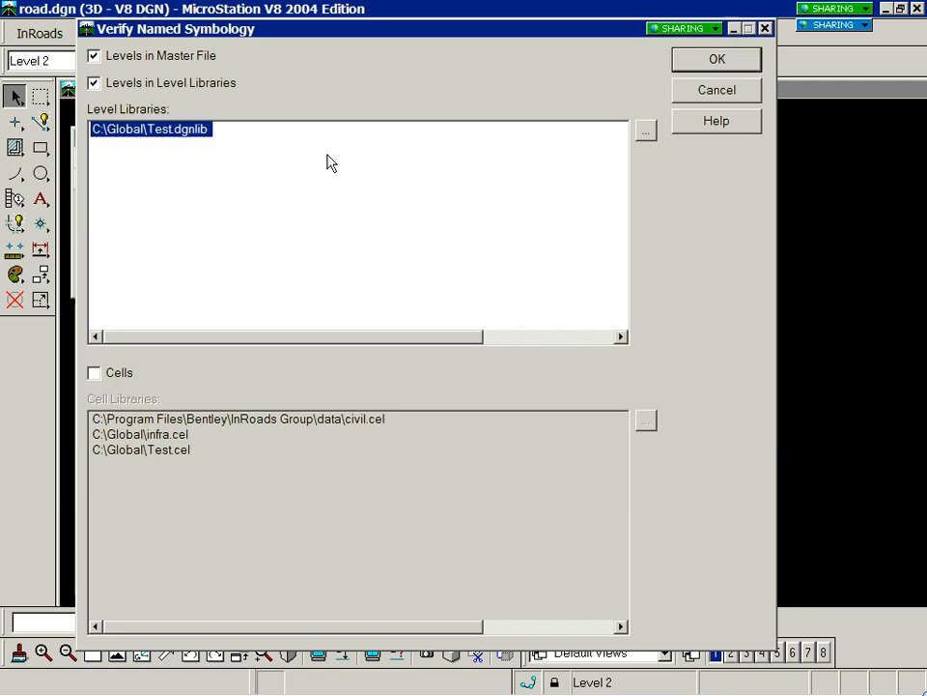
- Remove Test.dgnlib from the level libraries, try to run the verification without any level library, and cancel the dialog
{"action": "left_click", "coordinate": [331, 162]}
{"action": "left_click", "coordinate": [735, 58]}
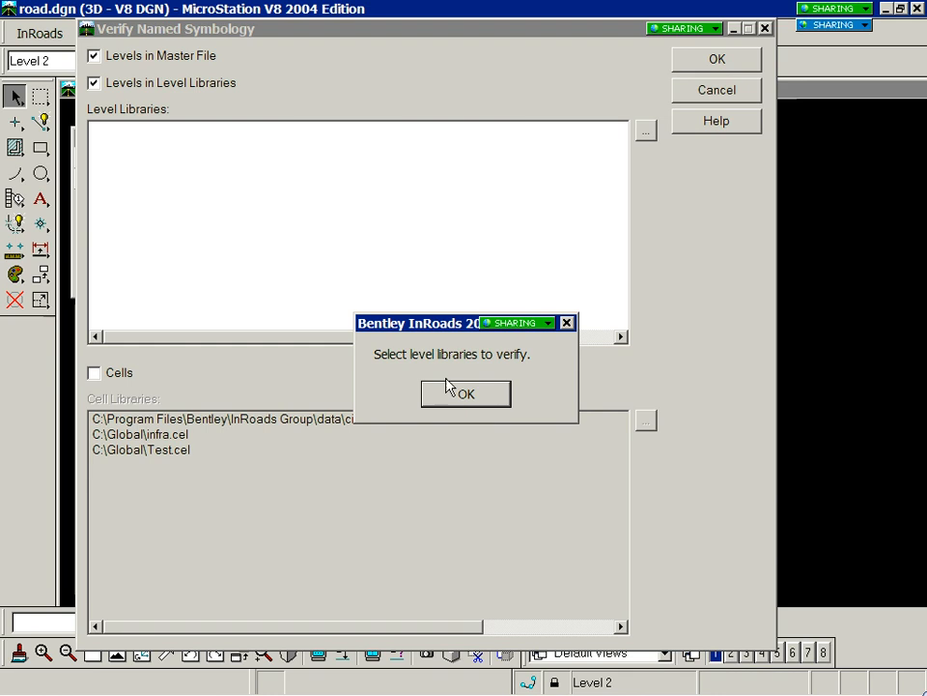
{"action": "left_click", "coordinate": [490, 391]}
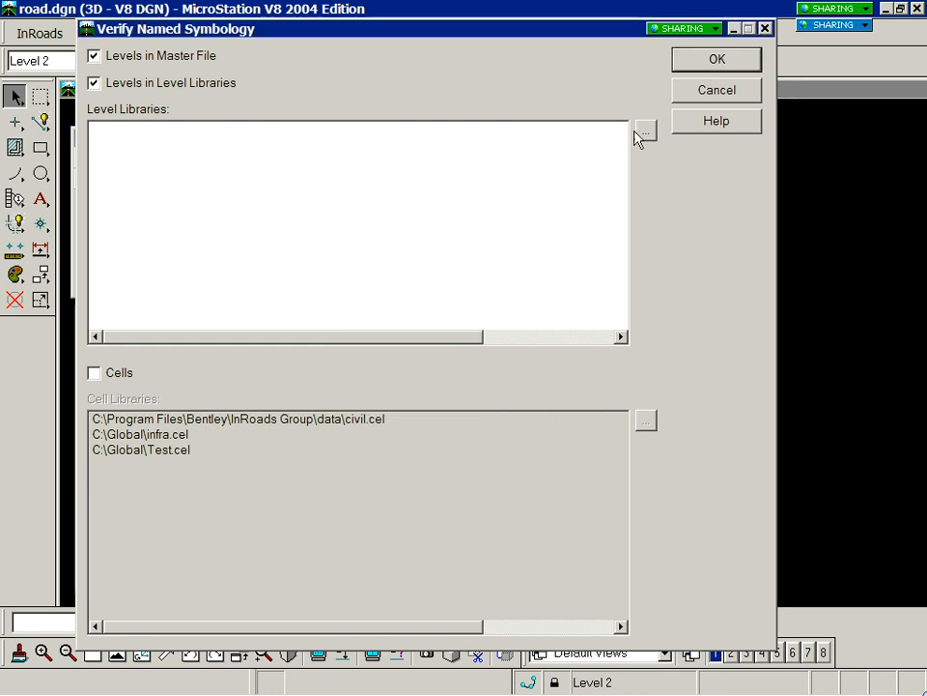
{"action": "left_click", "coordinate": [682, 92]}
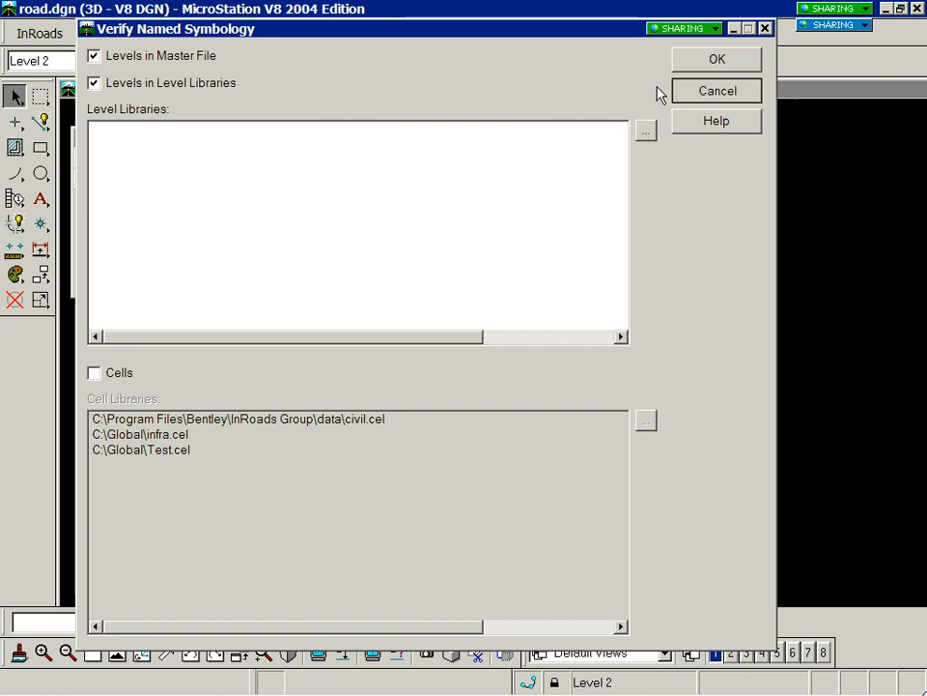
- Reopen Verify Named Symbology, verify levels in the master file and Test.dgnlib, view the maximized results and close them
{"action": "left_click", "coordinate": [490, 158]}
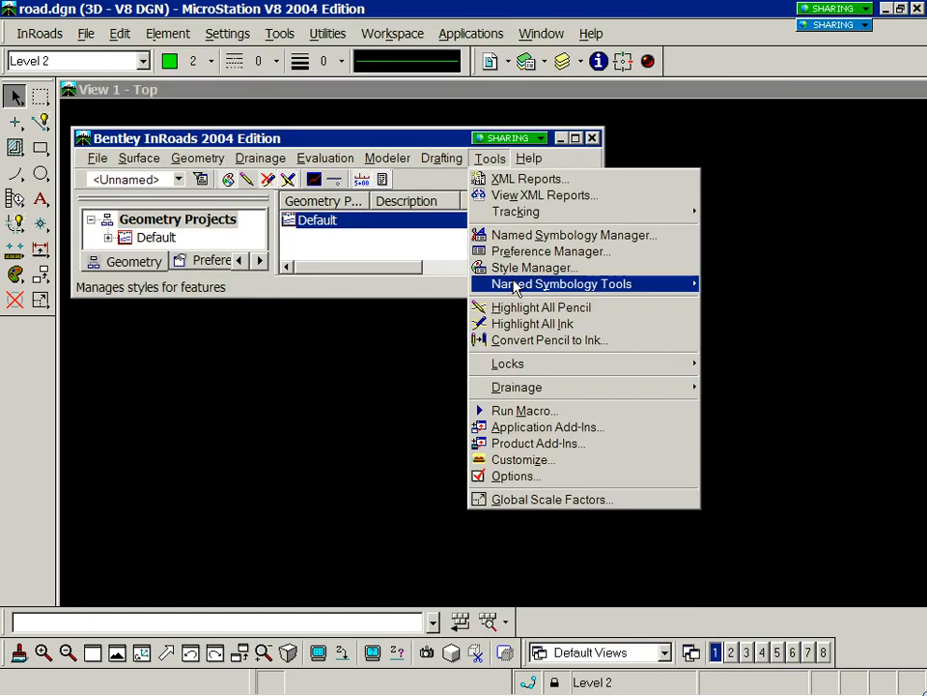
{"action": "mouse_move", "coordinate": [541, 284]}
{"action": "left_click", "coordinate": [375, 285]}
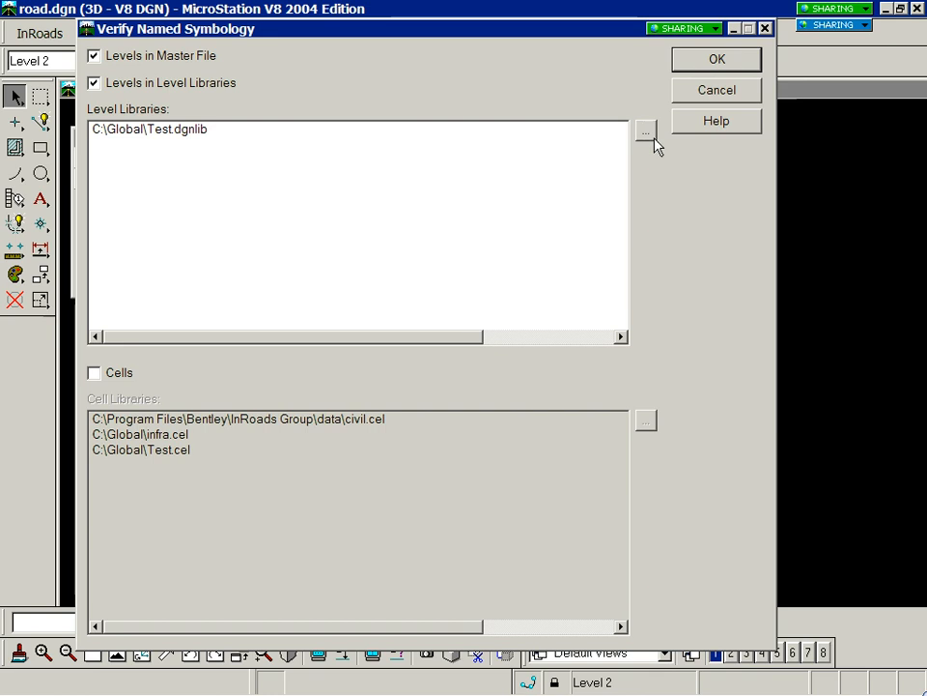
{"action": "left_click", "coordinate": [711, 60]}
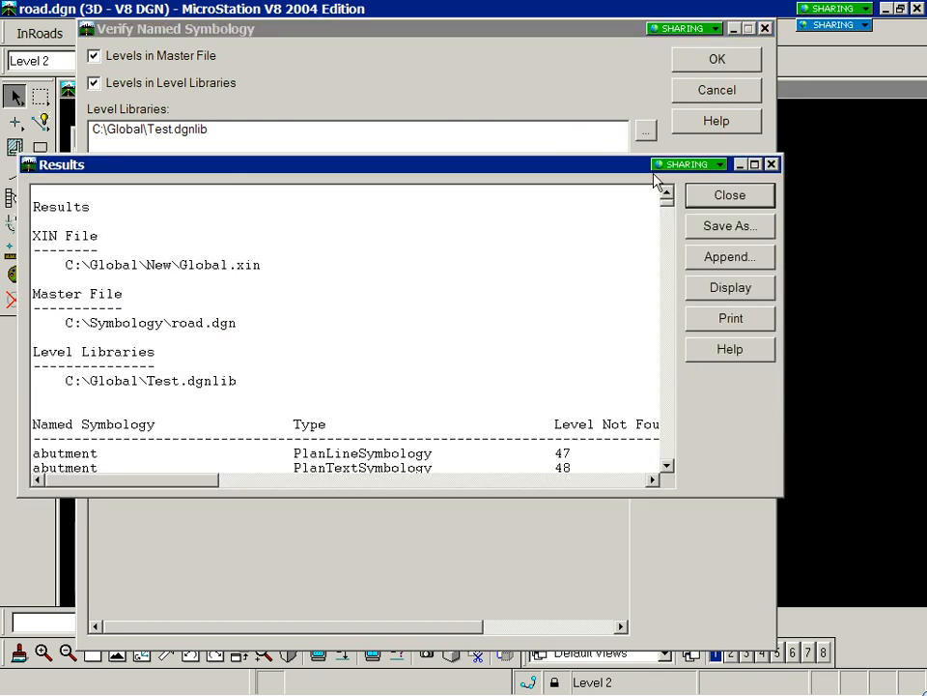
{"action": "left_click", "coordinate": [756, 165]}
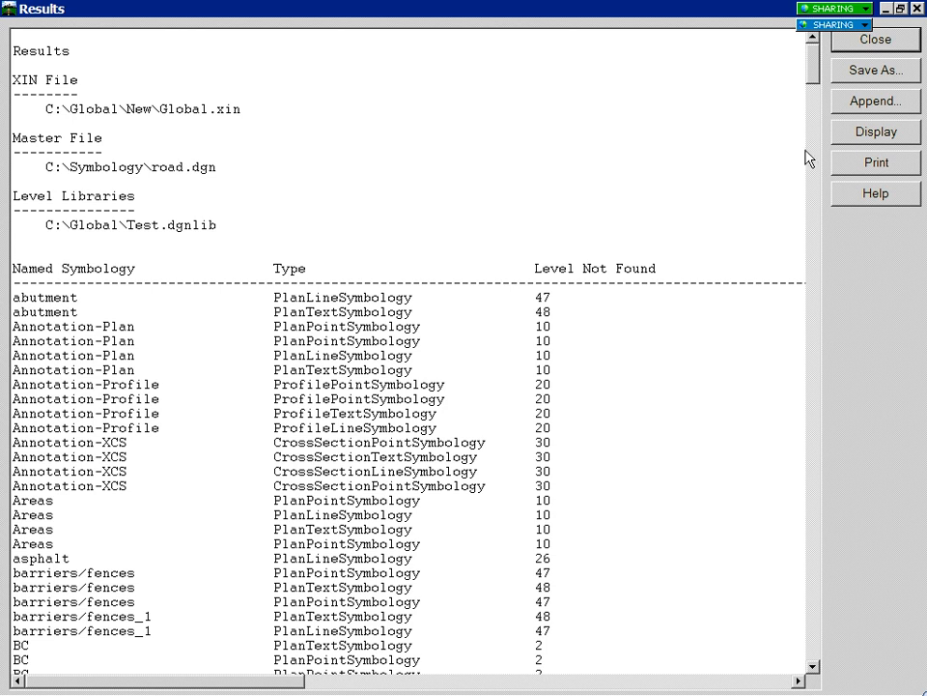
{"action": "left_click", "coordinate": [851, 45]}
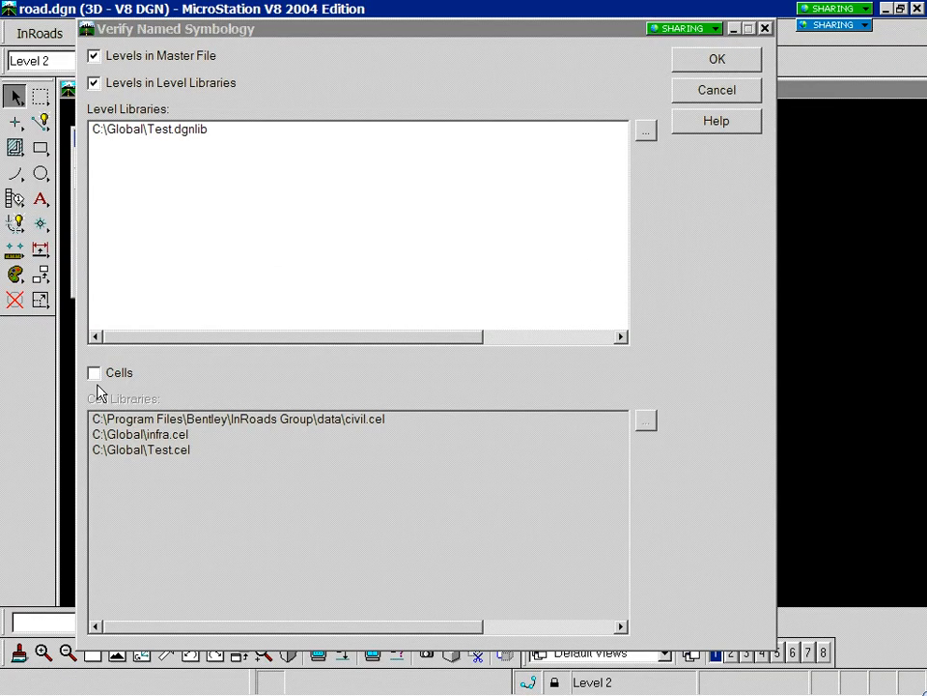
- Enable Cells, turn off Levels in Level Libraries and Levels in Master File, and run the cell verification
{"action": "left_click", "coordinate": [95, 374]}
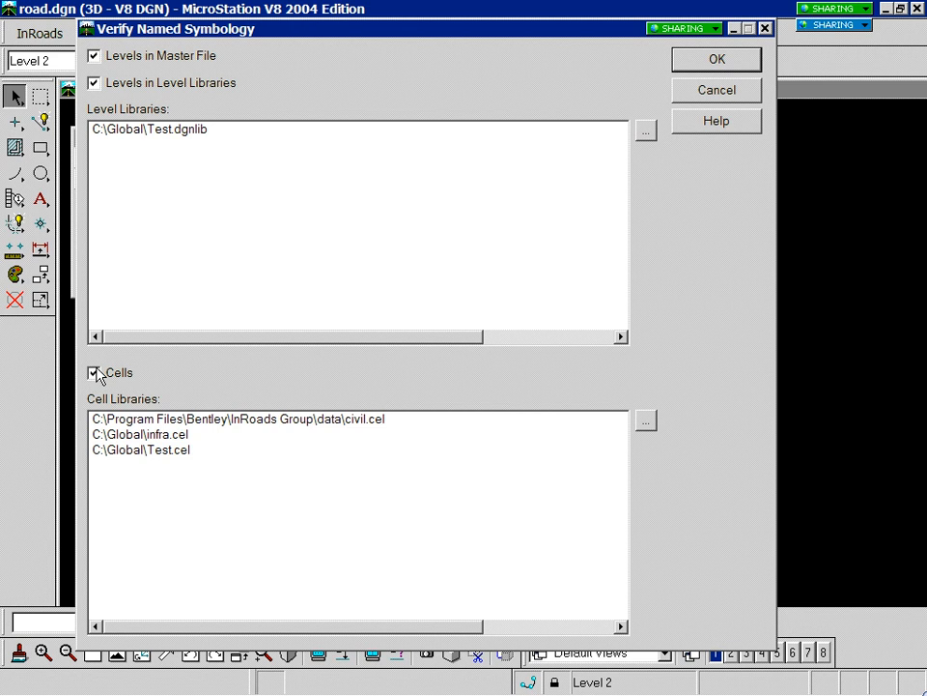
{"action": "left_click", "coordinate": [94, 83]}
{"action": "left_click", "coordinate": [94, 56]}
{"action": "left_click", "coordinate": [722, 59]}
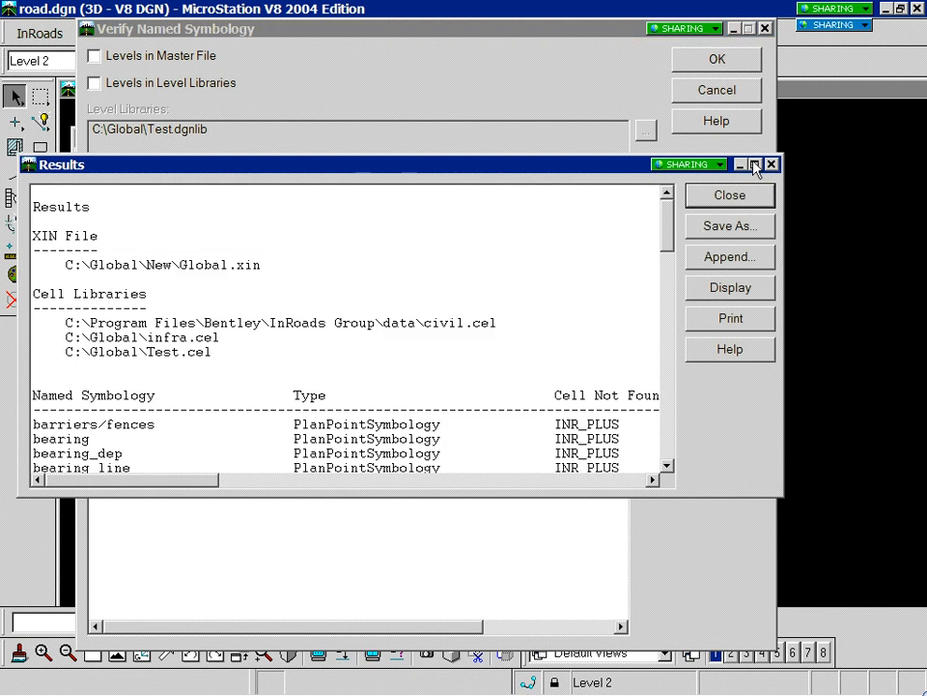
- Maximize the cell verification results and examine which named symbologies reference cells missing from the listed libraries
{"action": "left_click", "coordinate": [757, 166]}
{"action": "scroll", "coordinate": [652, 390], "scroll_direction": "down", "scroll_amount": 2}
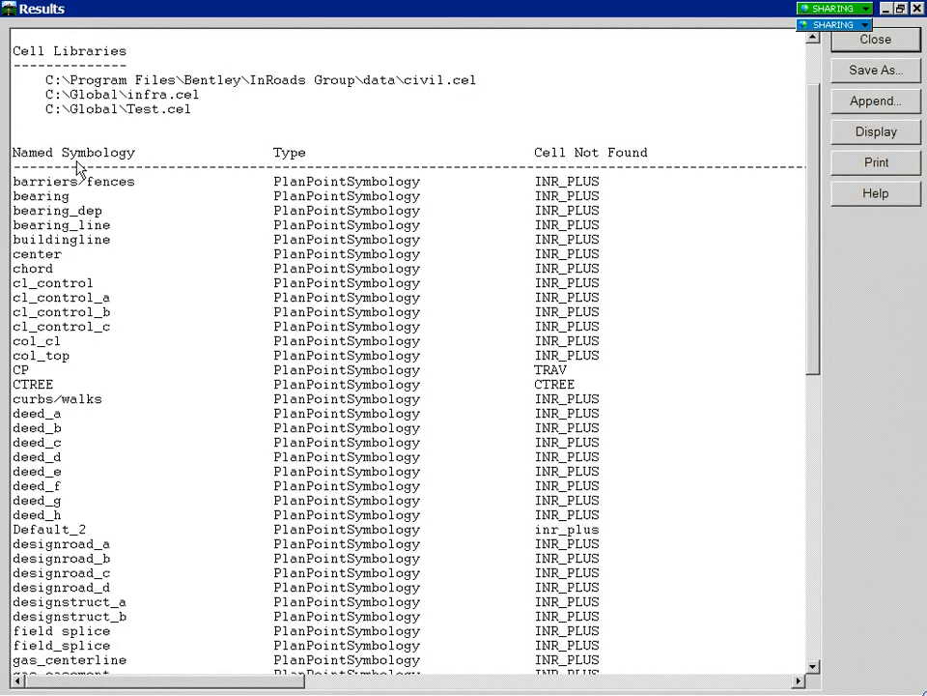
{"action": "scroll", "coordinate": [77, 85], "scroll_direction": "up", "scroll_amount": 1}
{"action": "scroll", "coordinate": [223, 131], "scroll_direction": "up", "scroll_amount": 1}
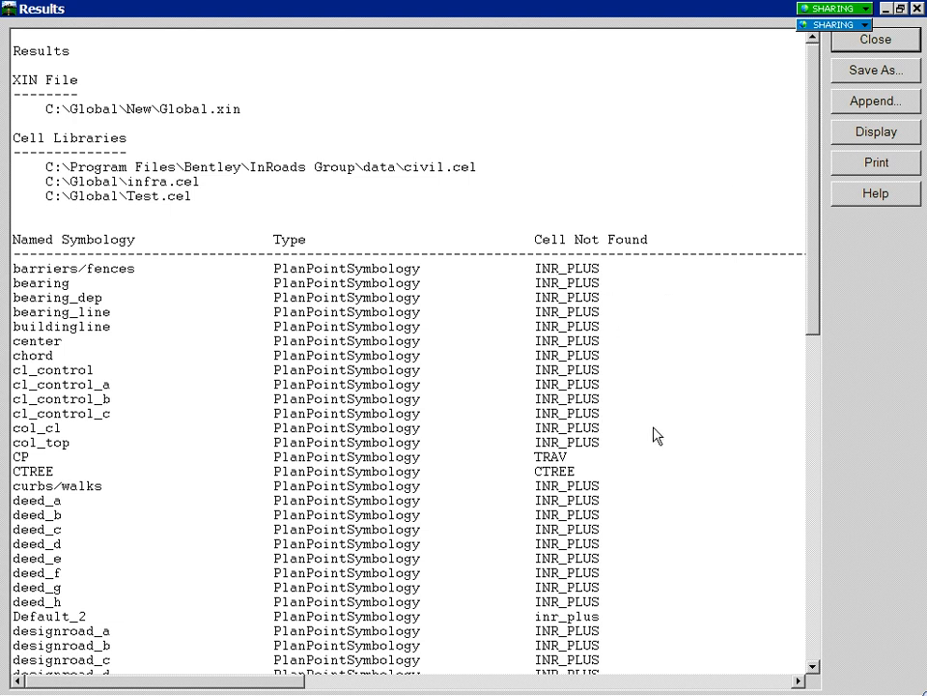
{"action": "left_click", "coordinate": [813, 669]}
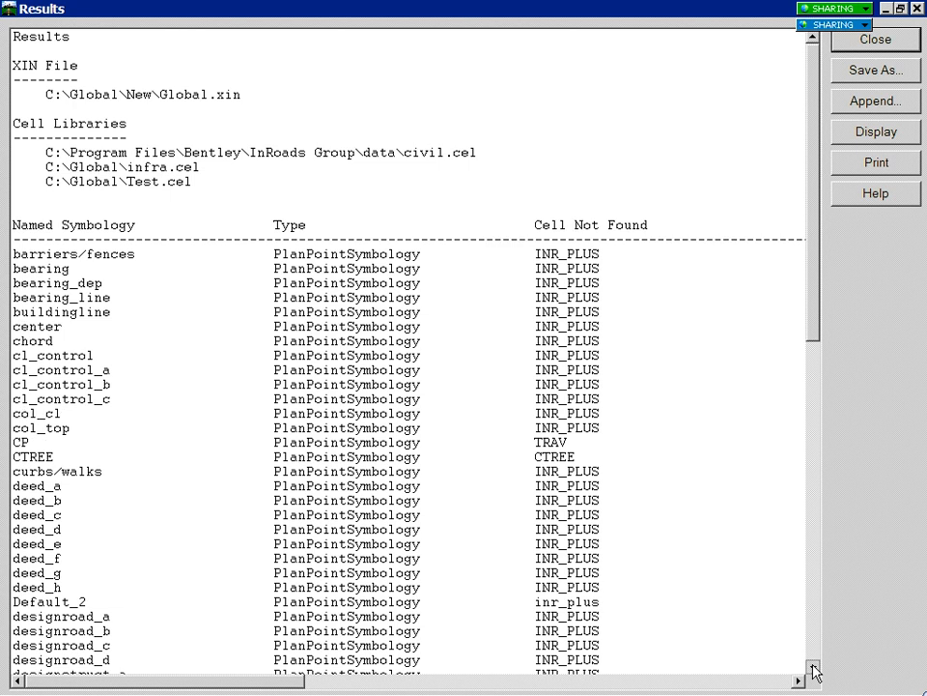
{"action": "left_click", "coordinate": [813, 670]}
{"action": "left_click_drag", "start_coordinate": [814, 670], "coordinate": [811, 665]}
{"action": "left_click_drag", "start_coordinate": [813, 318], "coordinate": [763, 91]}
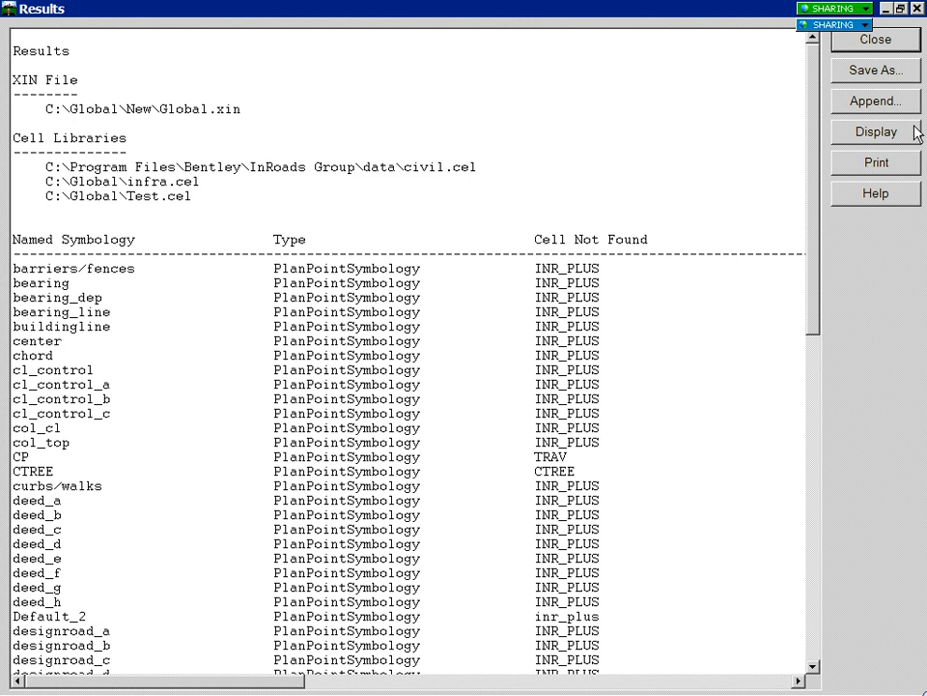
- Close the cell verification results and the Verify Named Symbology dialog, and advance the slide presentation to Global Named Symbology Edit
{"action": "left_click", "coordinate": [867, 41]}
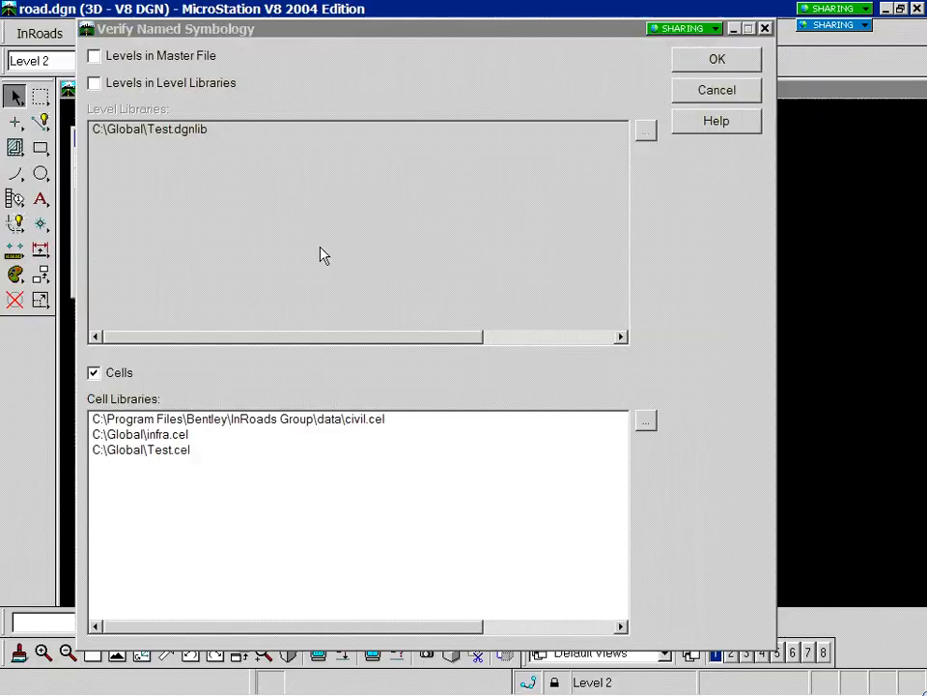
{"action": "left_click", "coordinate": [699, 89]}
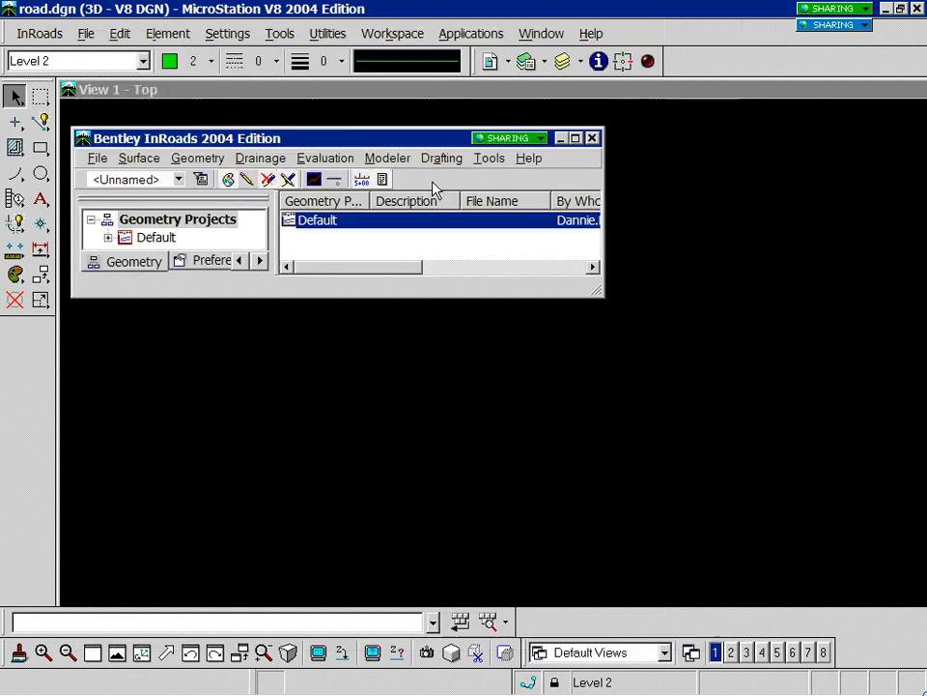
{"action": "key", "text": "alt+Tab"}
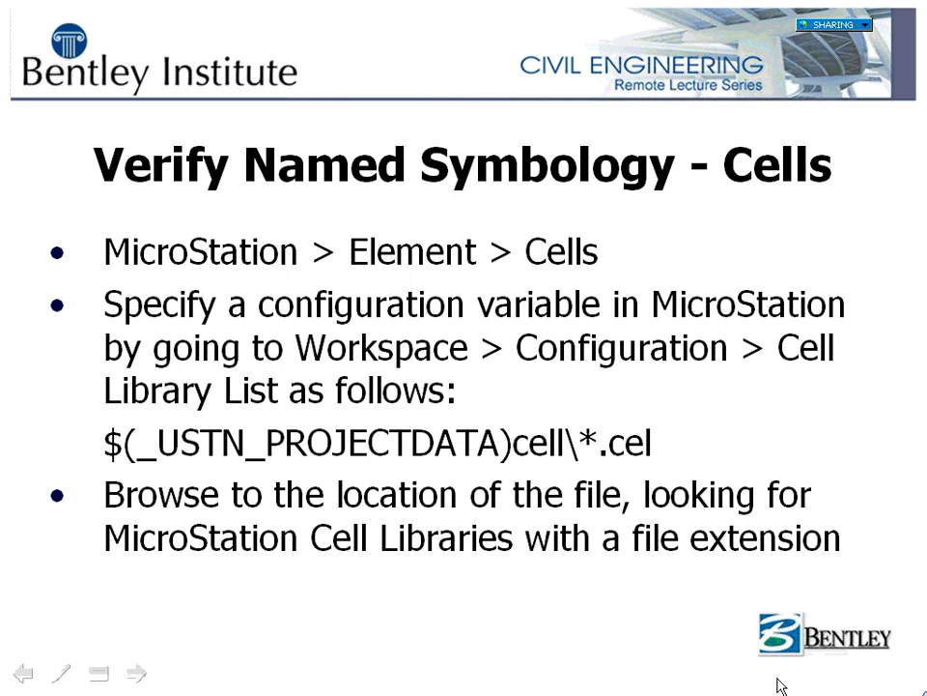
{"action": "key", "text": "Right"}
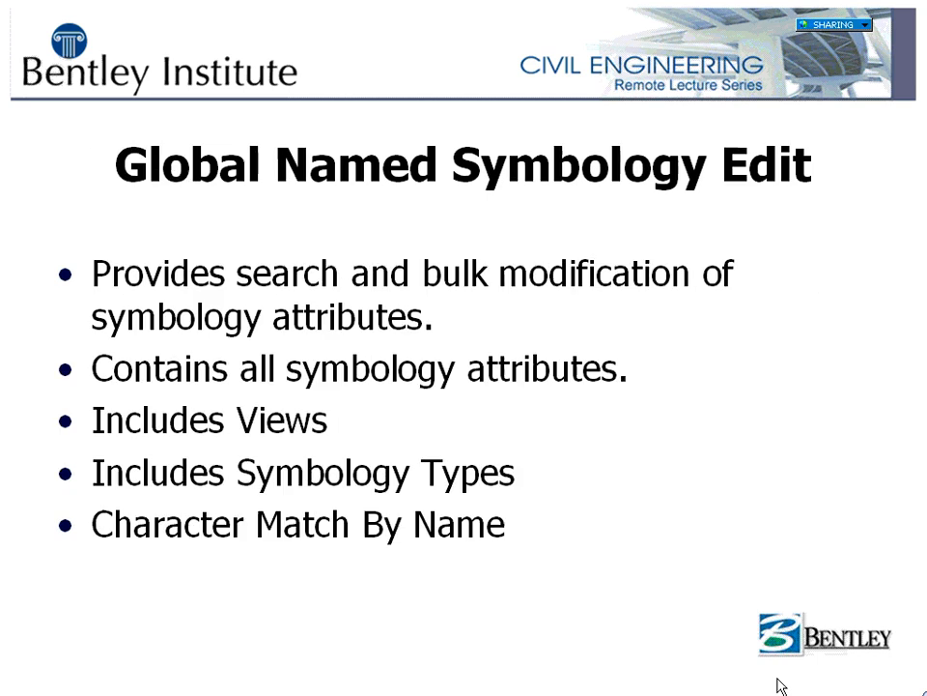
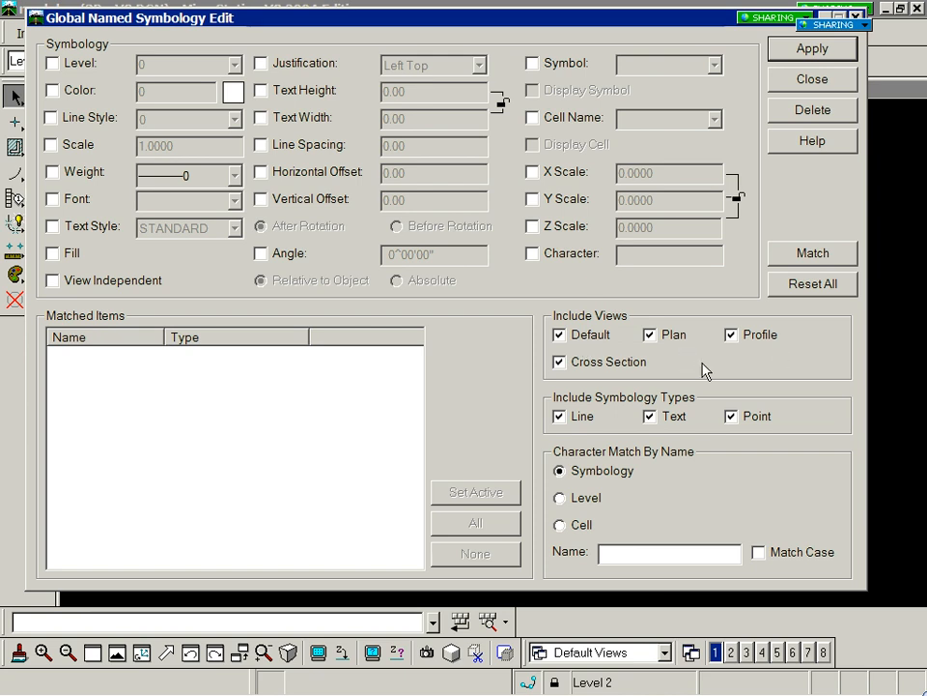
- Try toggling the Default and Cross Section views and the Line and Text symbology types, leaving them all included
{"action": "left_click", "coordinate": [561, 336]}
{"action": "left_click", "coordinate": [562, 362]}
{"action": "left_click", "coordinate": [561, 364]}
{"action": "left_click", "coordinate": [570, 337]}
{"action": "left_click", "coordinate": [559, 417]}
{"action": "left_click", "coordinate": [650, 416]}
{"action": "left_click", "coordinate": [650, 417]}
- Try the Level, Cell and Match Case options for character matching by name, and reset all settings to Symbology matching
{"action": "left_click", "coordinate": [563, 498]}
{"action": "left_click", "coordinate": [561, 525]}
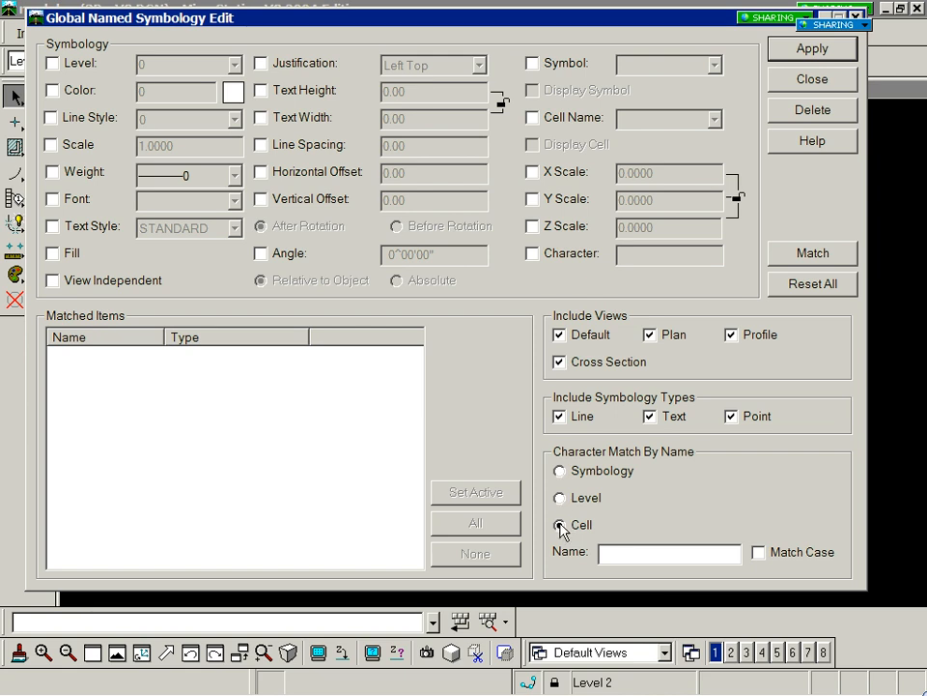
{"action": "left_click", "coordinate": [560, 470]}
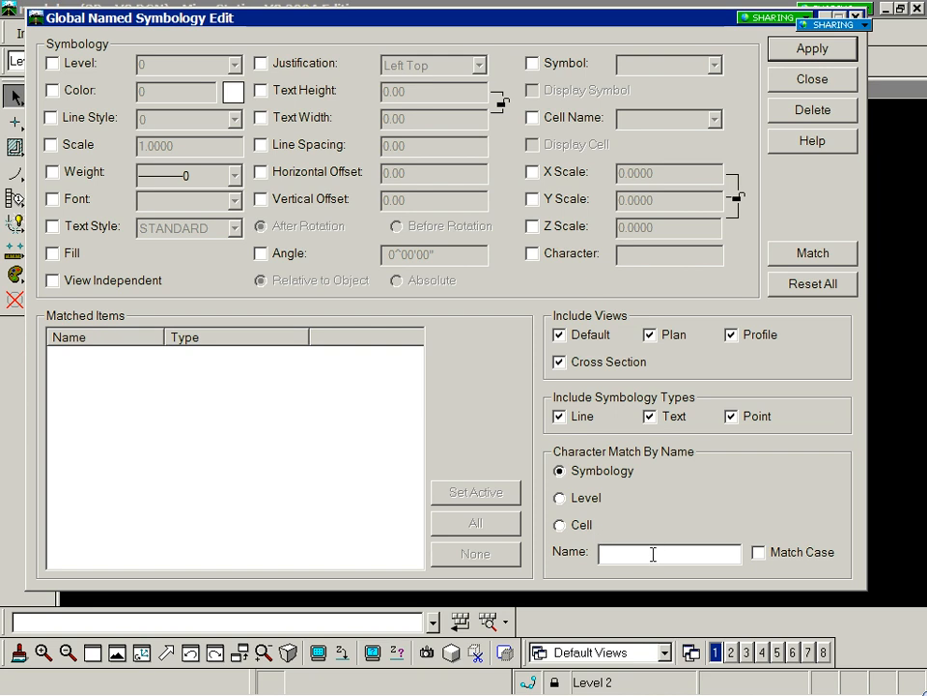
{"action": "left_click", "coordinate": [758, 553]}
{"action": "left_click", "coordinate": [815, 282]}
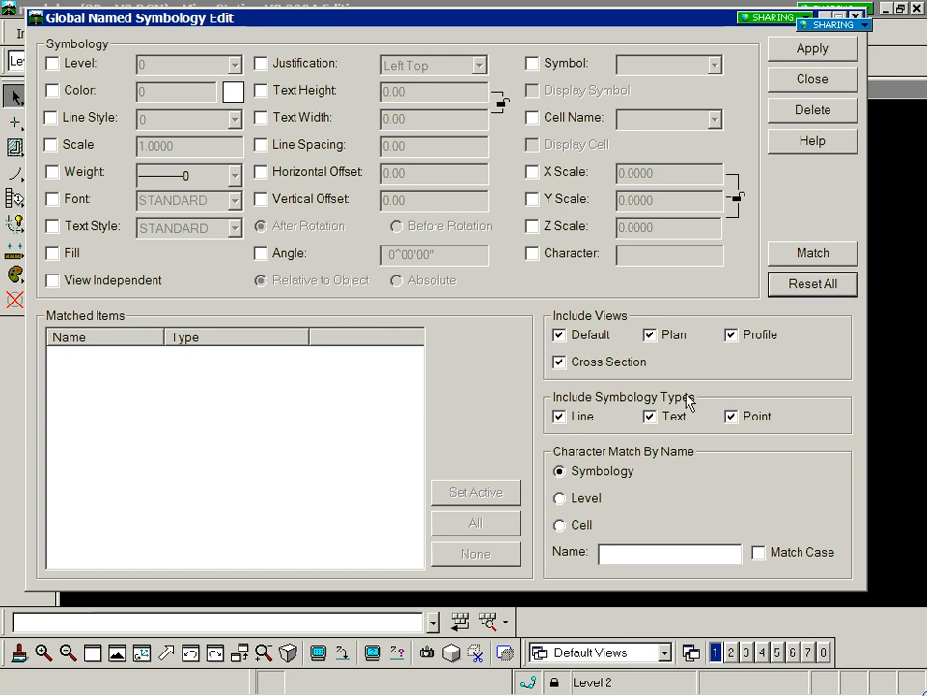
- Match all named symbologies without criteria, and try selecting single items, all items and none in the matched list
{"action": "left_click", "coordinate": [812, 253]}
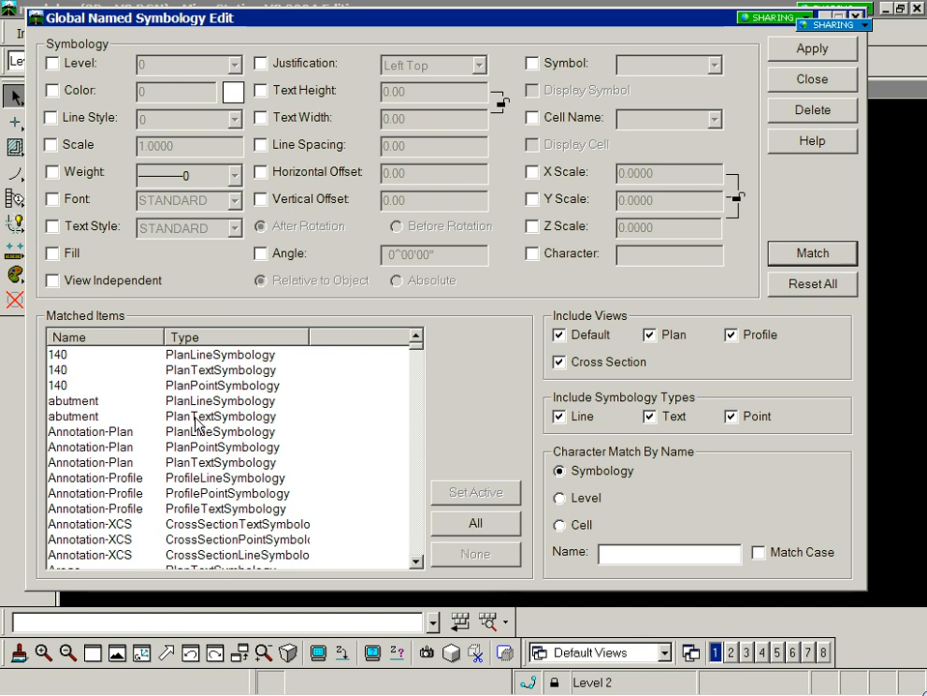
{"action": "left_click", "coordinate": [135, 431]}
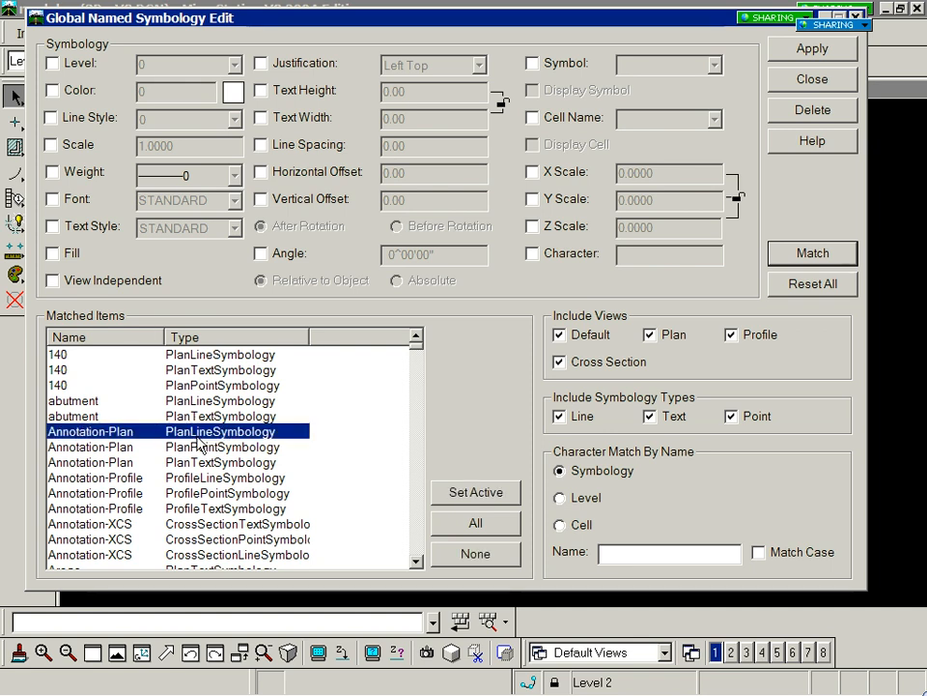
{"action": "key", "text": "Up"}
{"action": "key", "text": "Up"}
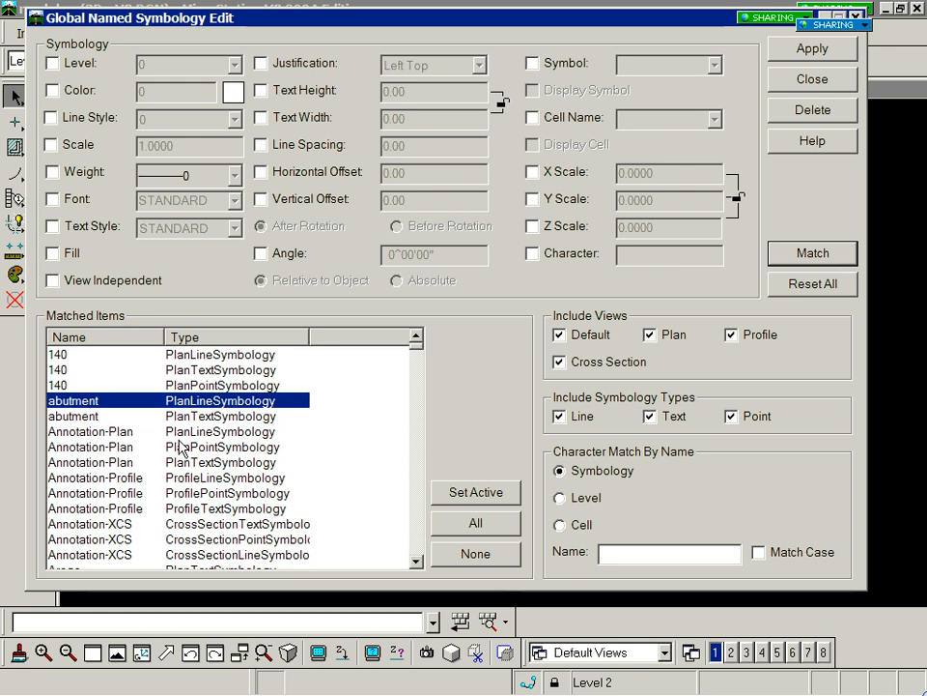
{"action": "left_click", "coordinate": [477, 527]}
{"action": "left_click", "coordinate": [476, 524]}
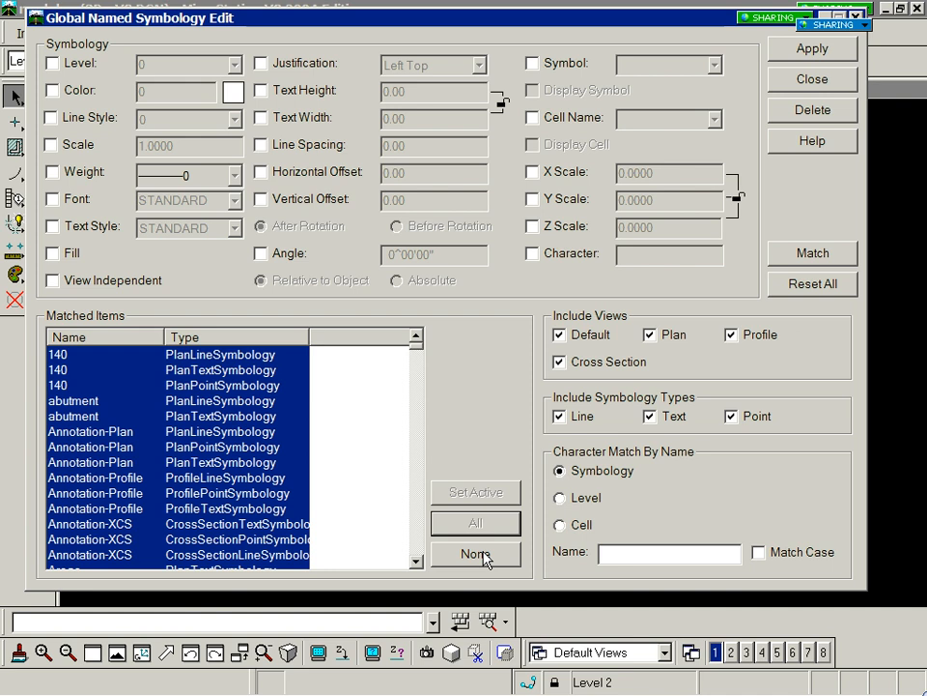
{"action": "left_click", "coordinate": [483, 557]}
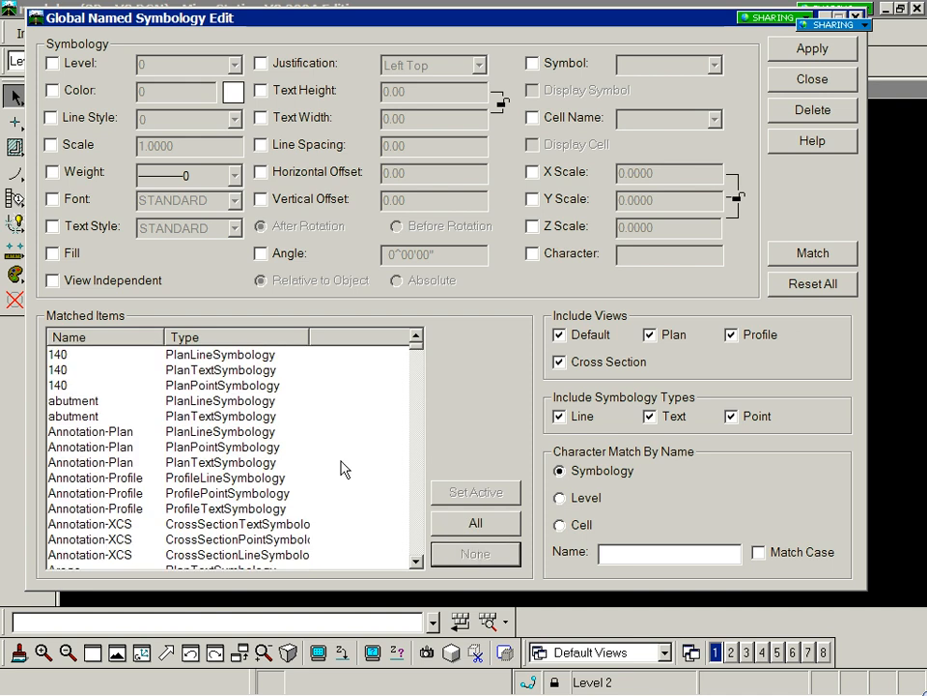
- Load the attributes of the abutment and Annotation-Plan PlanLineSymbology items as active to view them, and reset all settings
{"action": "left_click", "coordinate": [144, 400]}
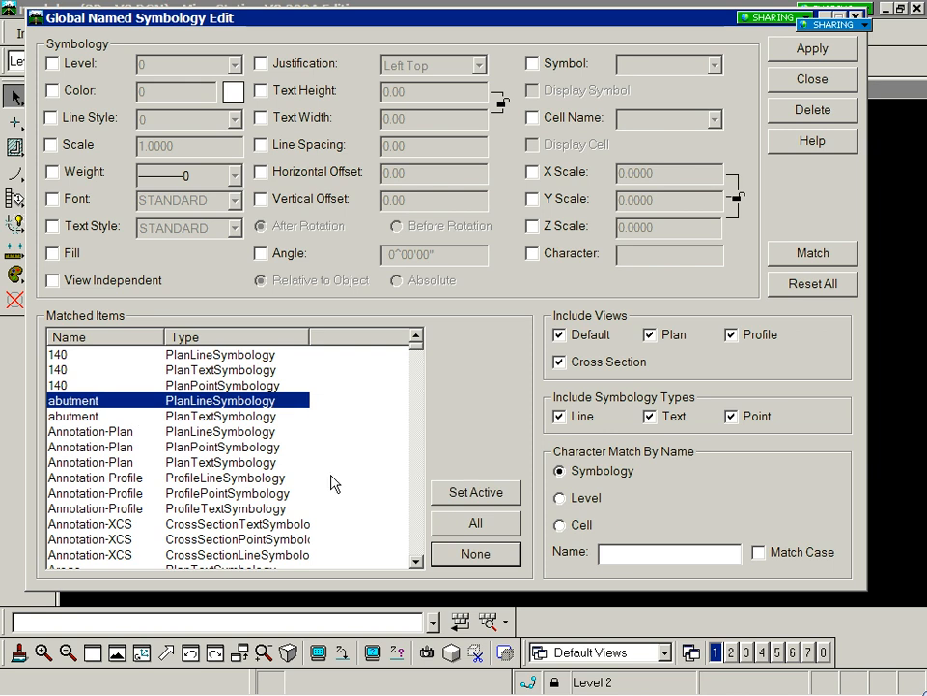
{"action": "left_click", "coordinate": [504, 494]}
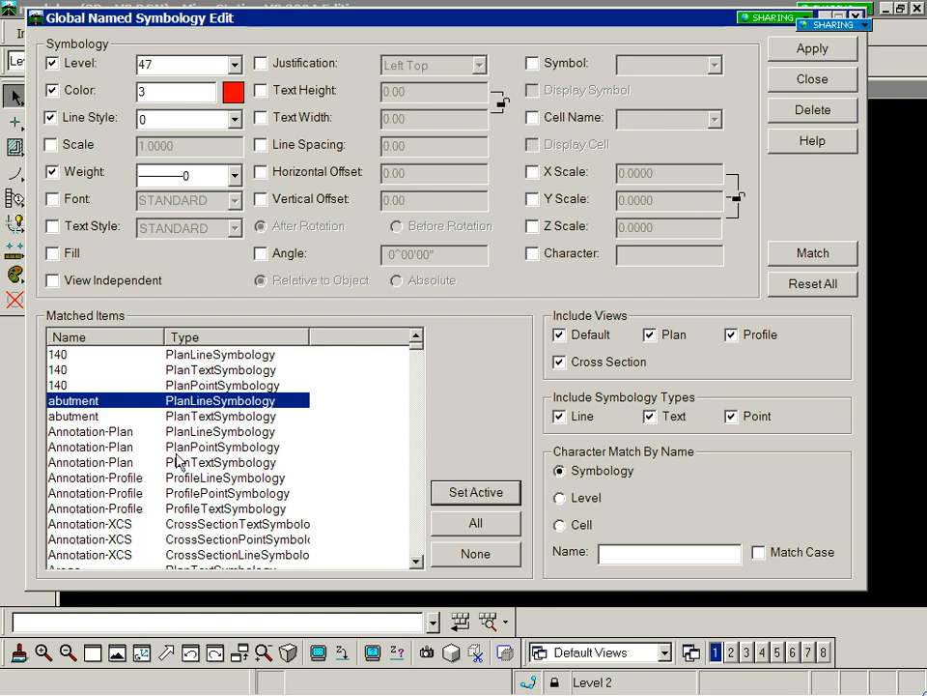
{"action": "left_click", "coordinate": [107, 434]}
{"action": "left_click", "coordinate": [475, 493]}
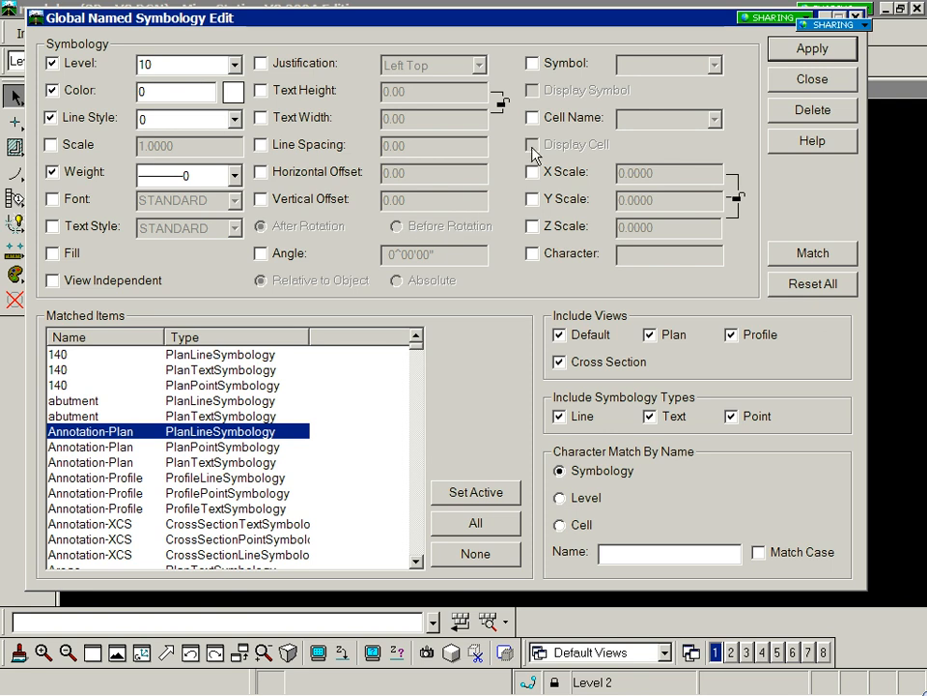
{"action": "left_click", "coordinate": [815, 284]}
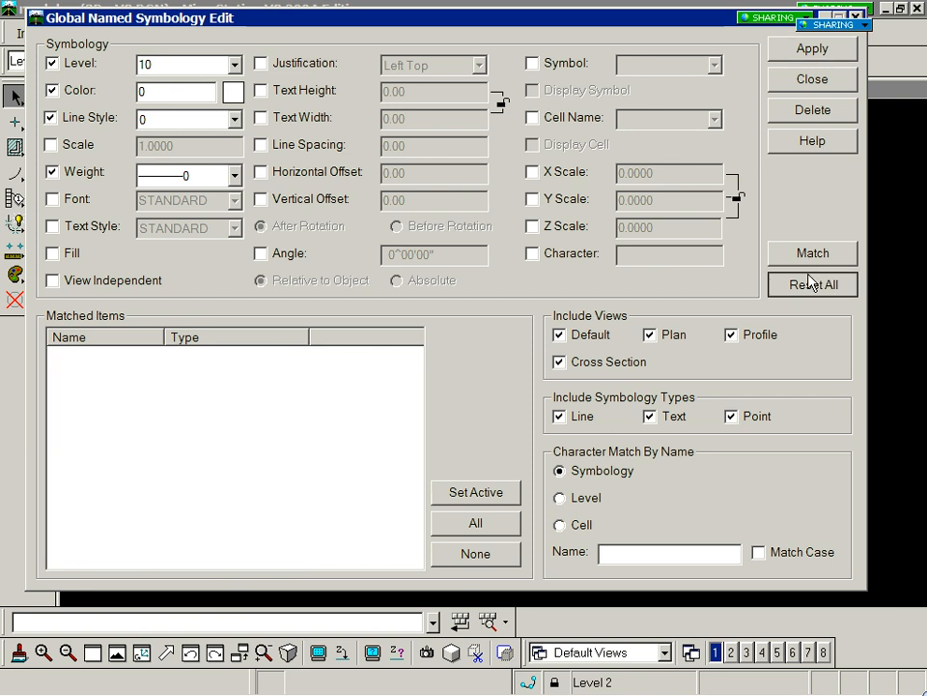
{"action": "left_click", "coordinate": [537, 118]}
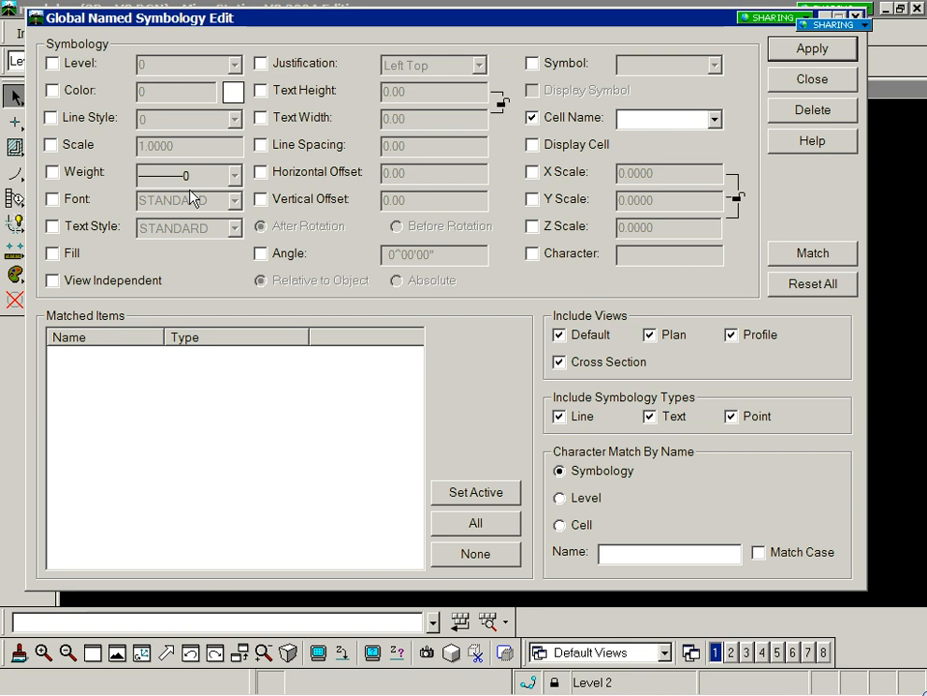
{"action": "left_click", "coordinate": [53, 201]}
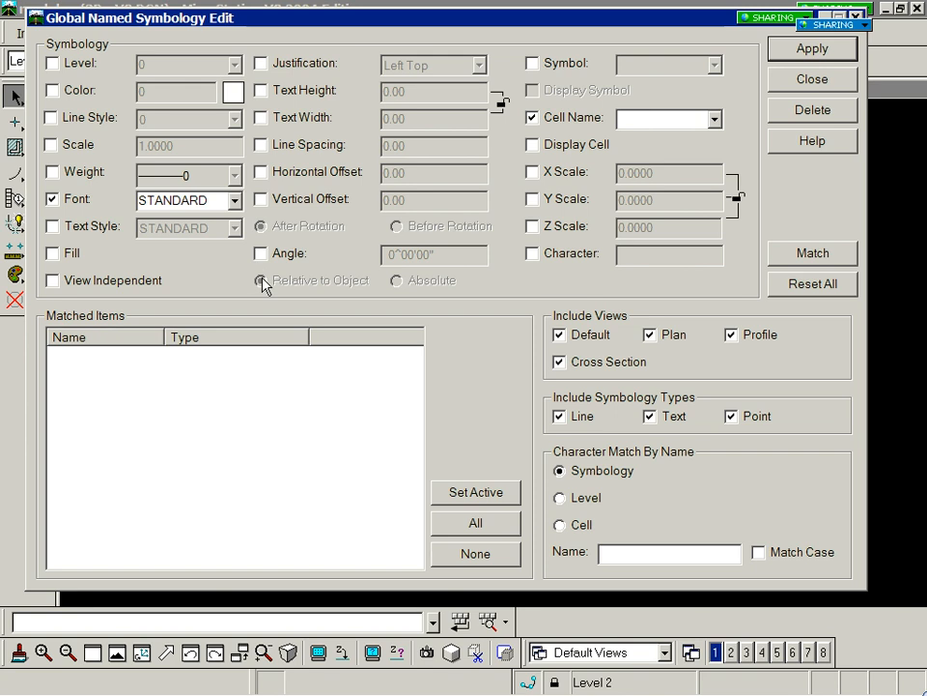
{"action": "left_click", "coordinate": [801, 288]}
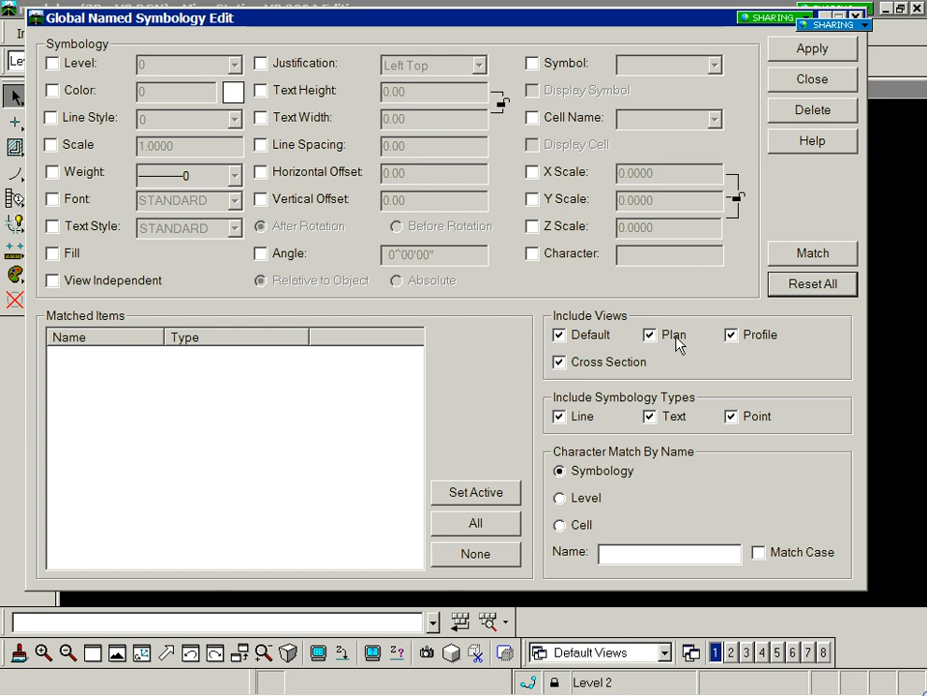
- Match the named symbologies that use font 3 and select all matched items
{"action": "left_click", "coordinate": [52, 202]}
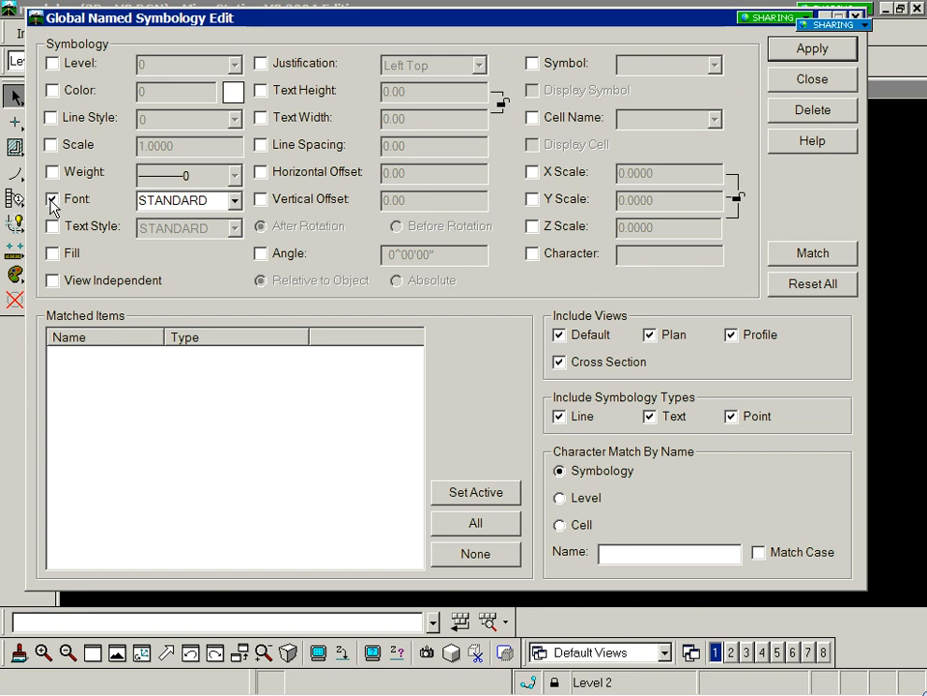
{"action": "left_click", "coordinate": [170, 203]}
{"action": "type", "text": "3"}
{"action": "left_click", "coordinate": [772, 255]}
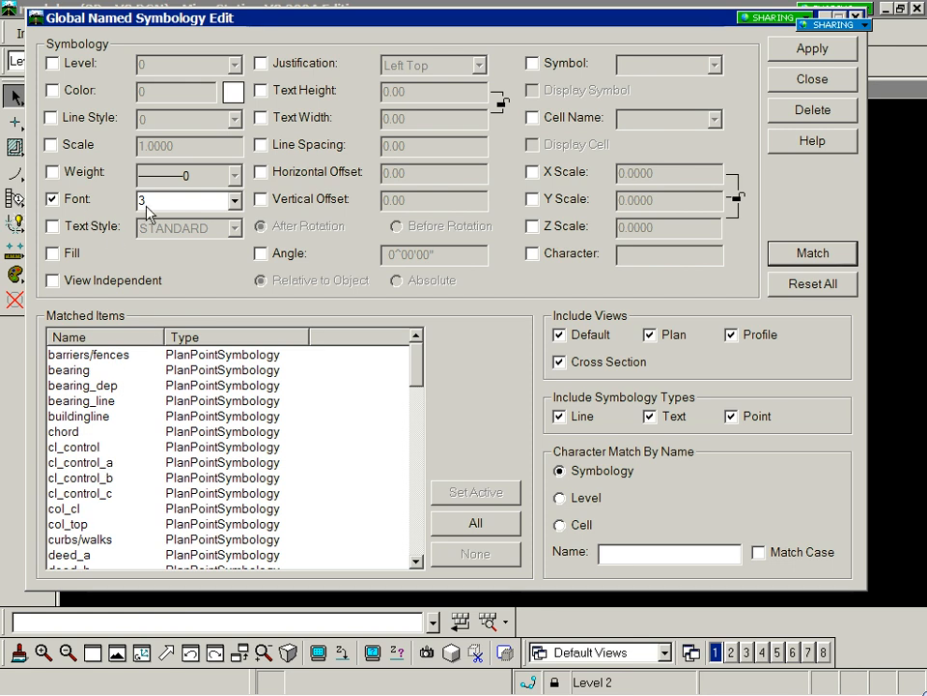
{"action": "left_click", "coordinate": [450, 525]}
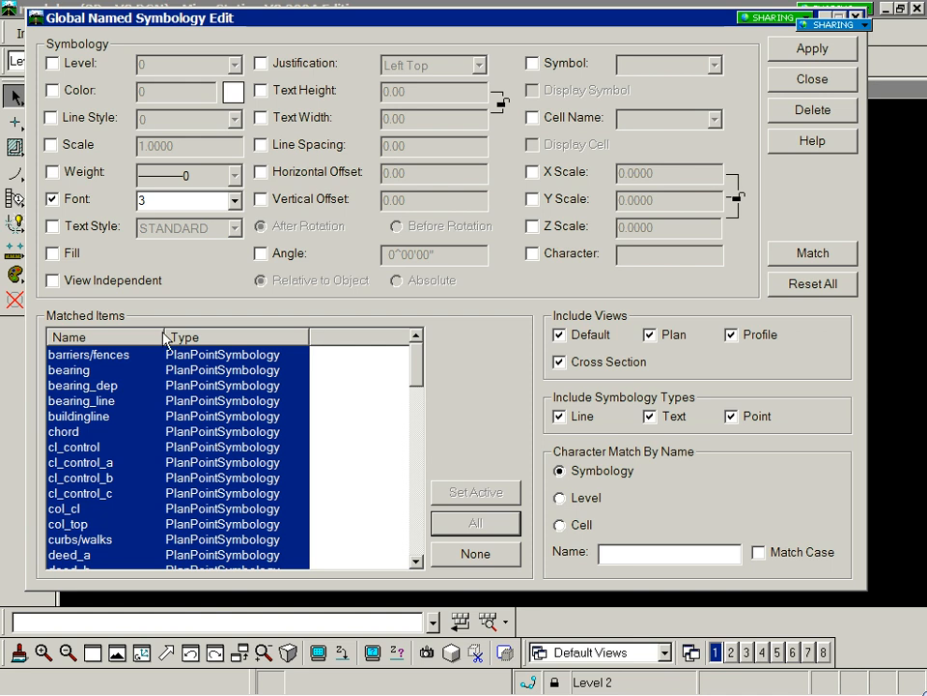
- Set the font to Engineering and apply the change to all the selected named symbologies
{"action": "left_click_drag", "start_coordinate": [152, 198], "coordinate": [110, 194]}
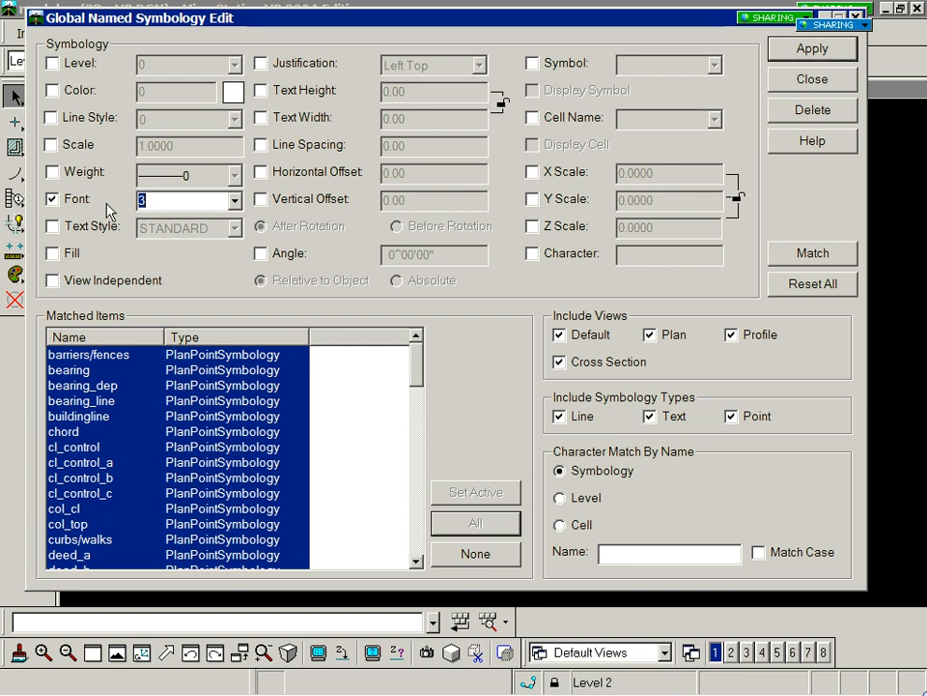
{"action": "type", "text": "Engineer"}
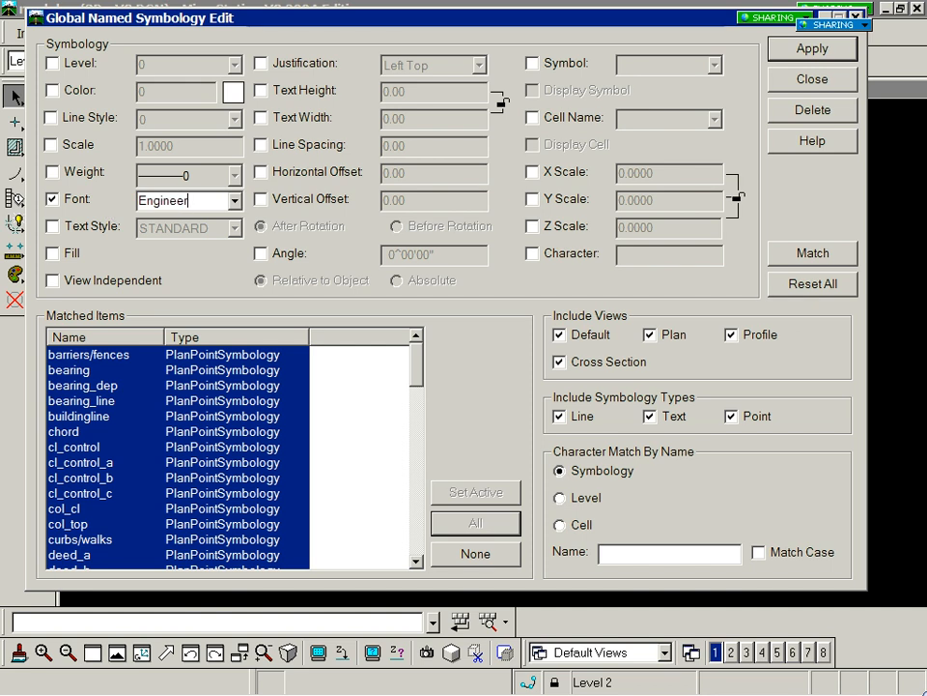
{"action": "type", "text": "ing"}
{"action": "left_click", "coordinate": [811, 50]}
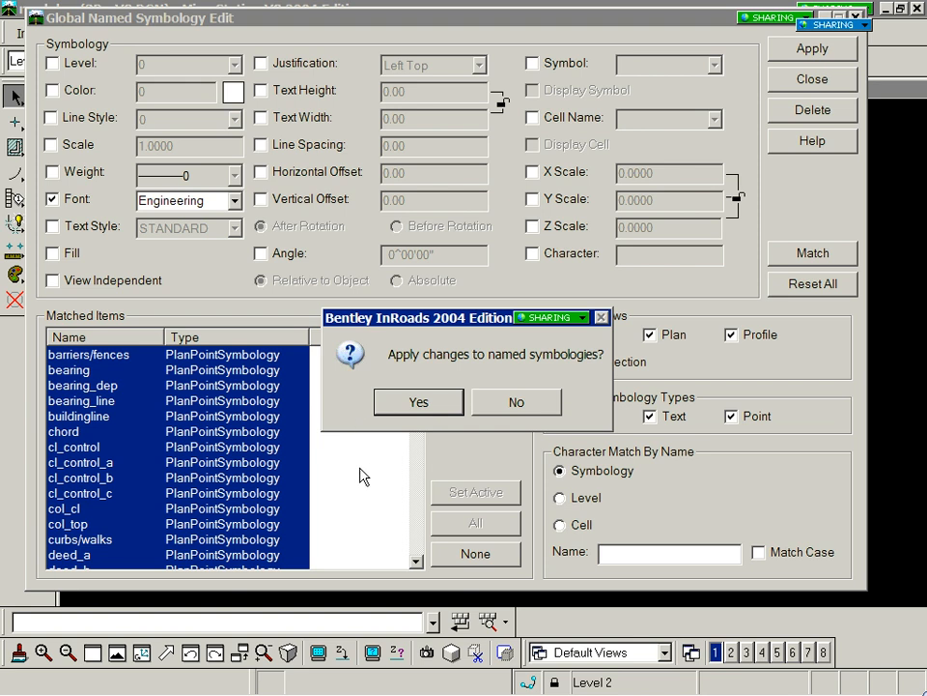
{"action": "left_click", "coordinate": [436, 407]}
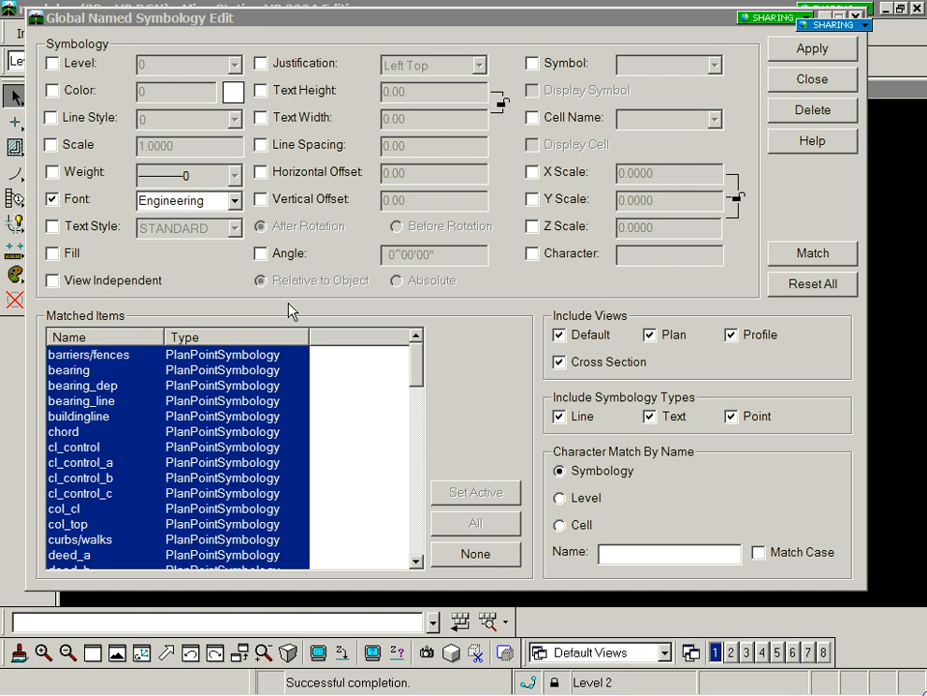
- Reset all settings and match font 3 again to check for named symbologies still using it
{"action": "left_click", "coordinate": [823, 284]}
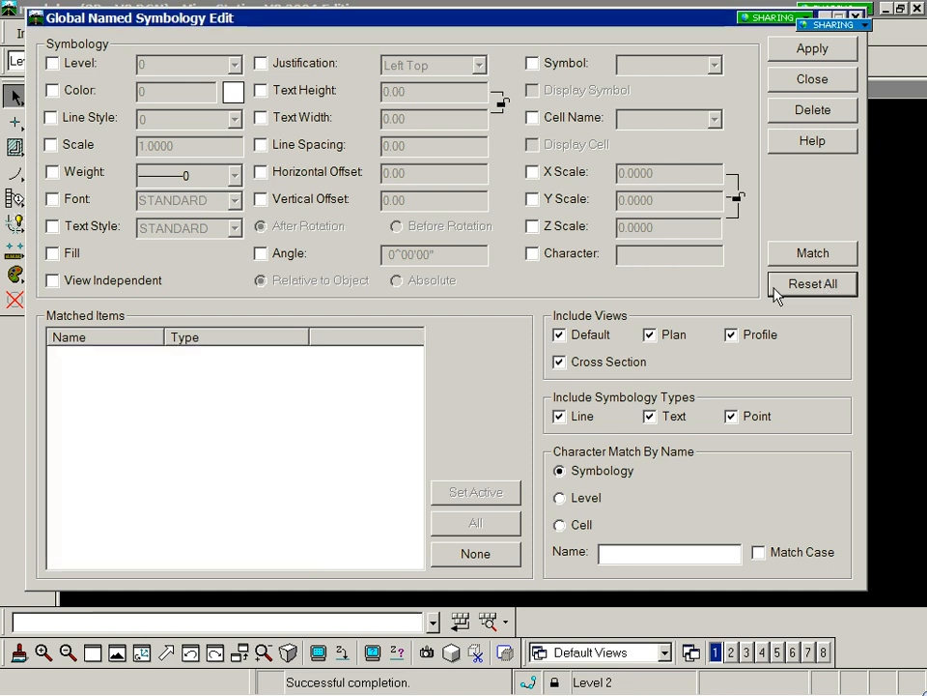
{"action": "left_click", "coordinate": [52, 199]}
{"action": "key", "text": "Tab"}
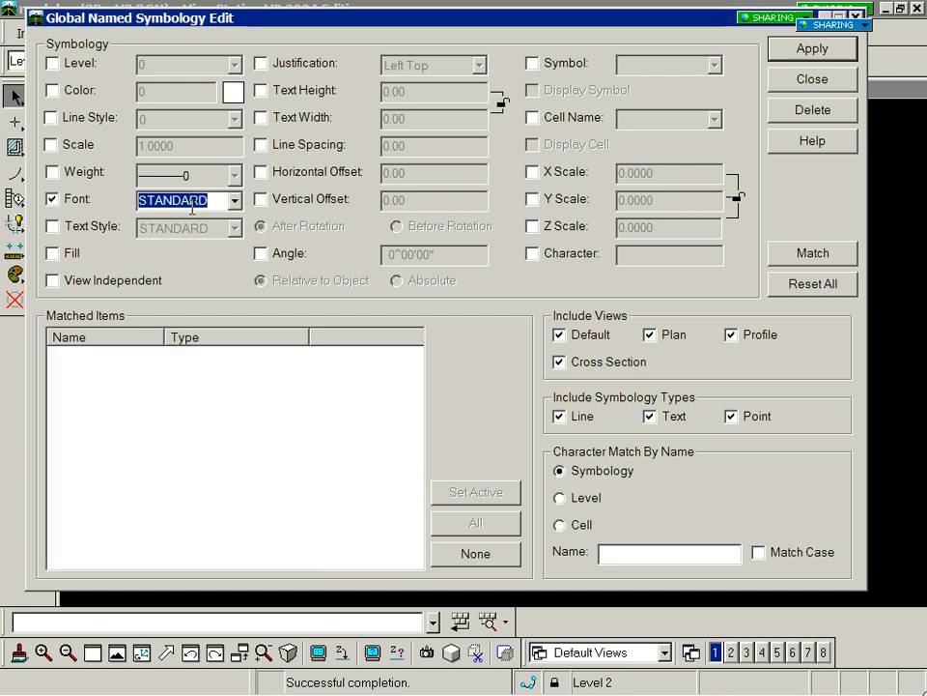
{"action": "type", "text": "3"}
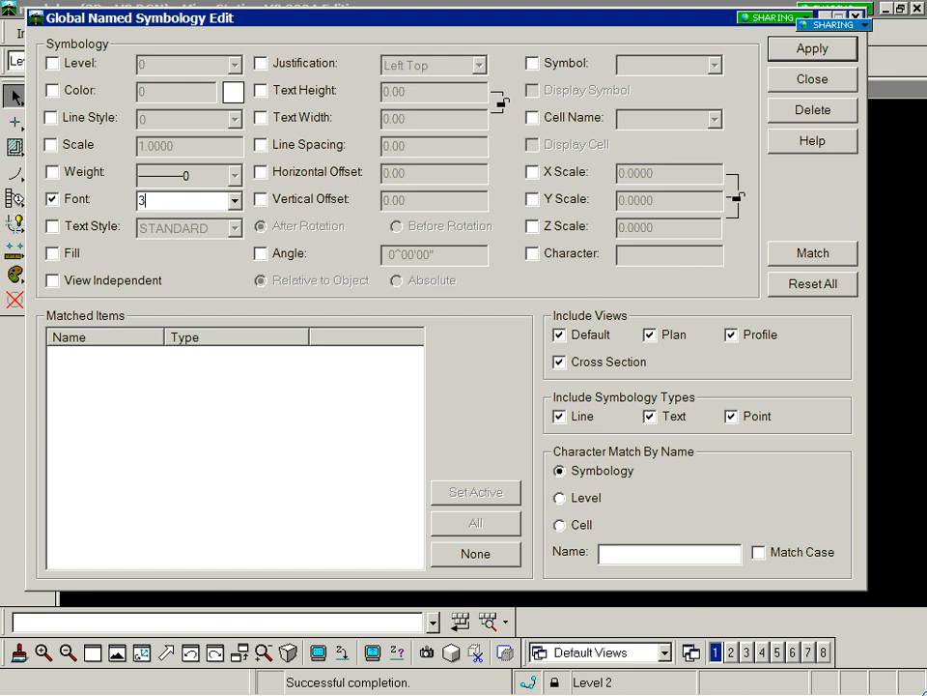
{"action": "left_click", "coordinate": [784, 254]}
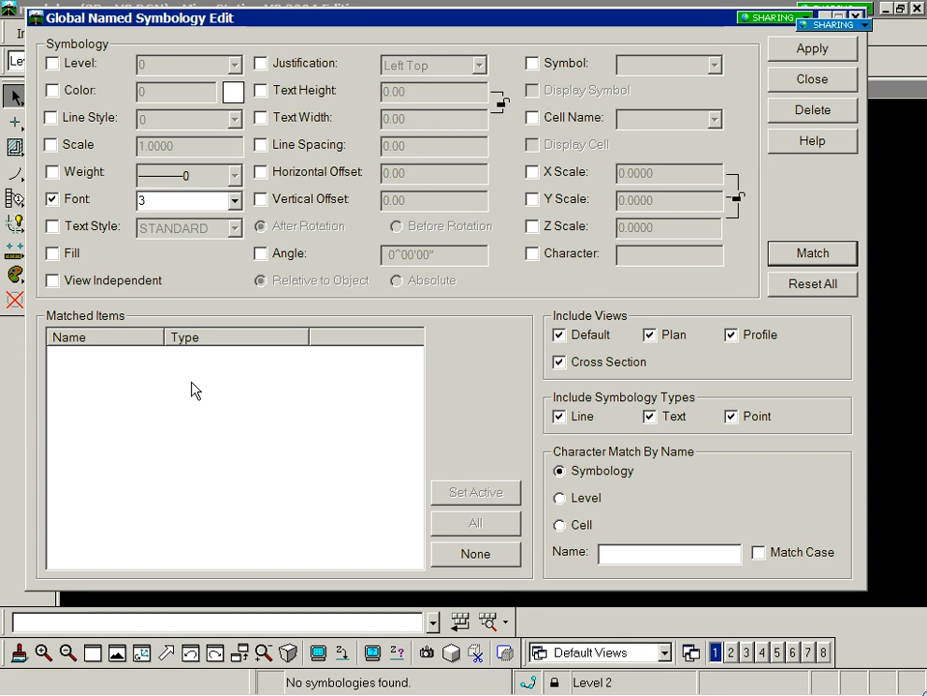
- Reset all settings and match the named symbologies that use color 0
{"action": "left_click", "coordinate": [826, 283]}
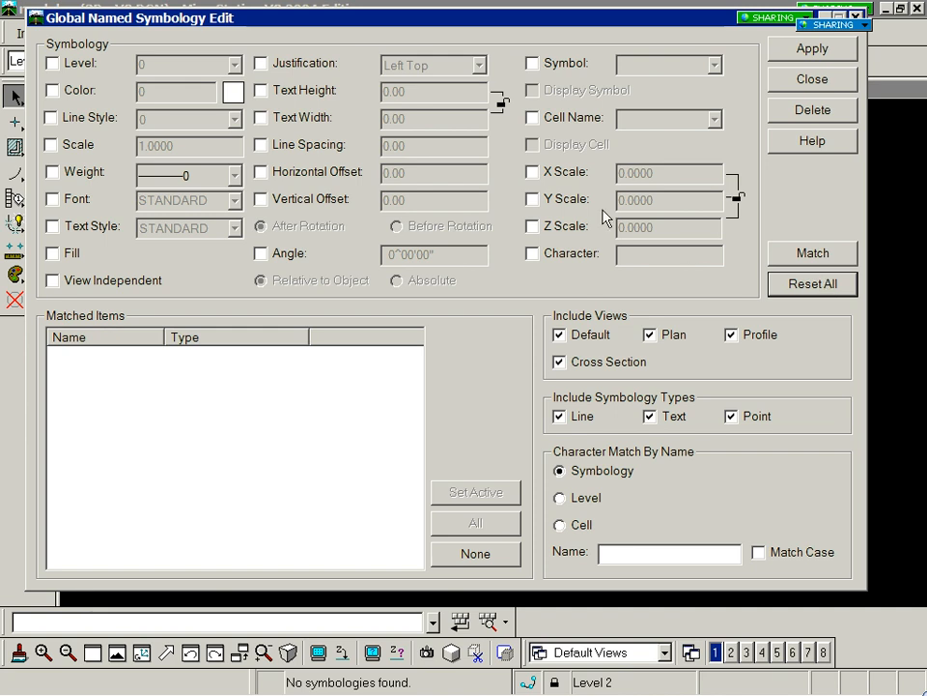
{"action": "left_click", "coordinate": [52, 91]}
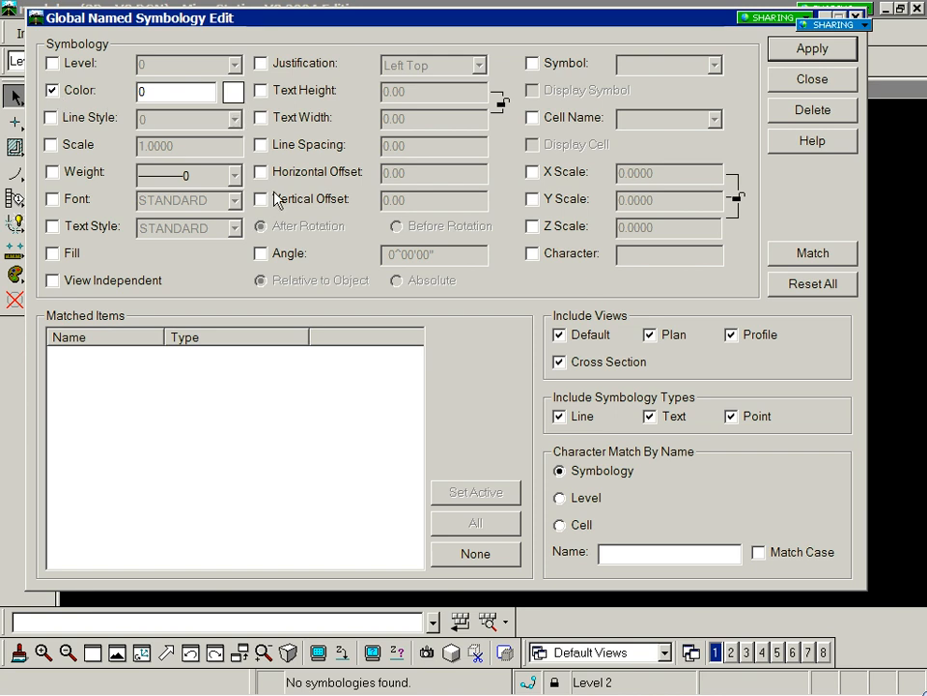
{"action": "left_click", "coordinate": [814, 254]}
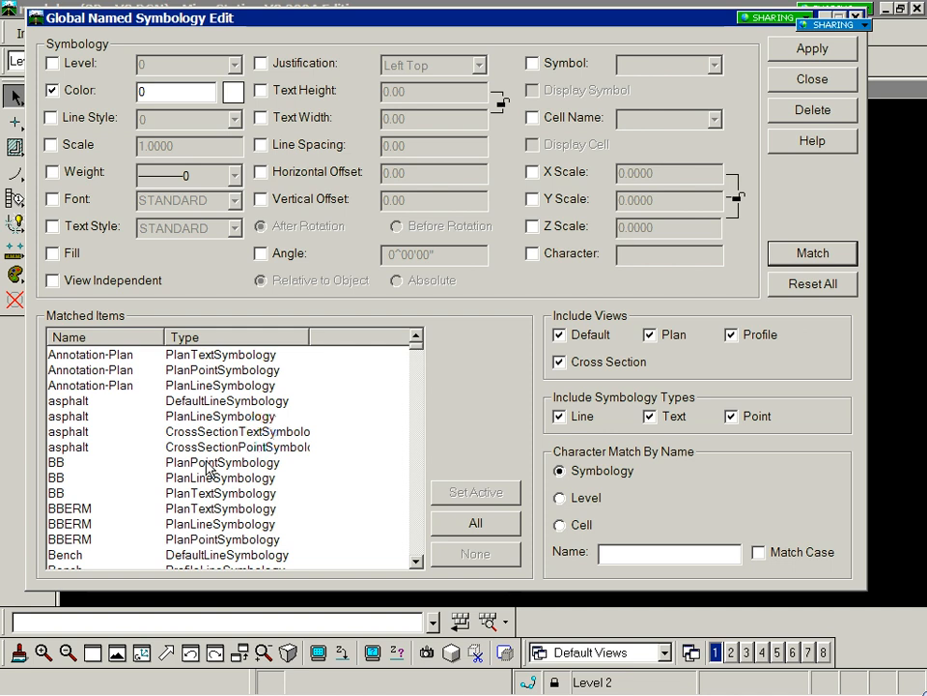
- Choose color 8 as the replacement color for the matched symbologies, and reset all settings without applying it
{"action": "left_click", "coordinate": [232, 93]}
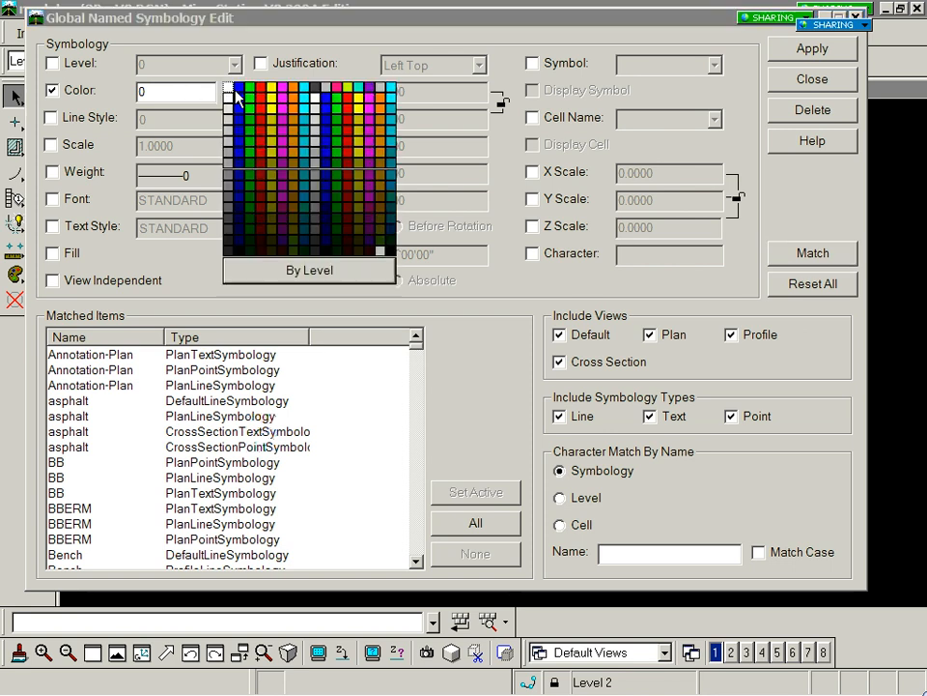
{"action": "left_click", "coordinate": [314, 94]}
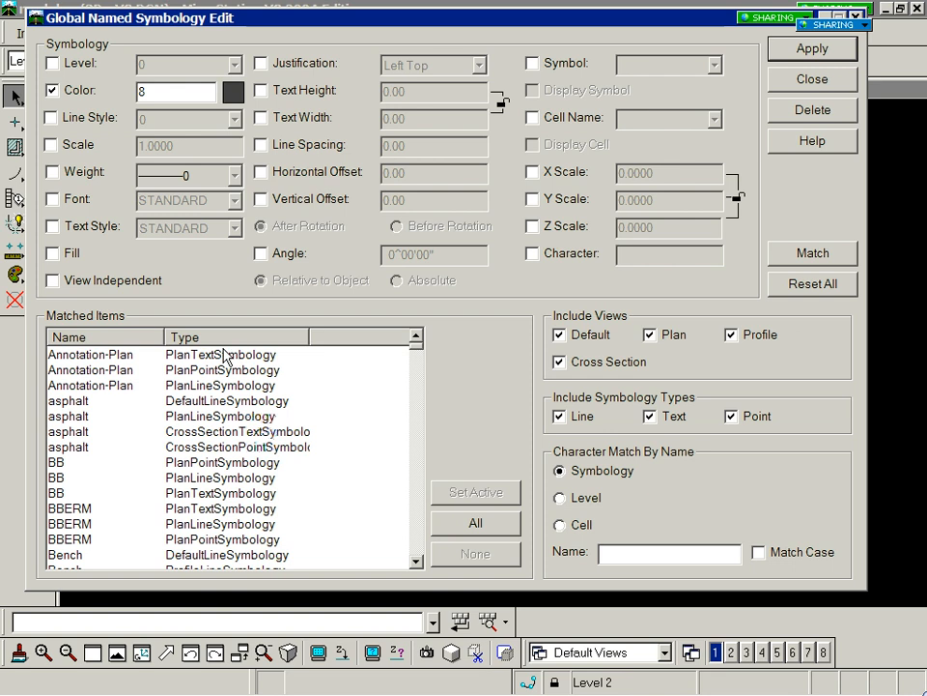
{"action": "left_click", "coordinate": [813, 283]}
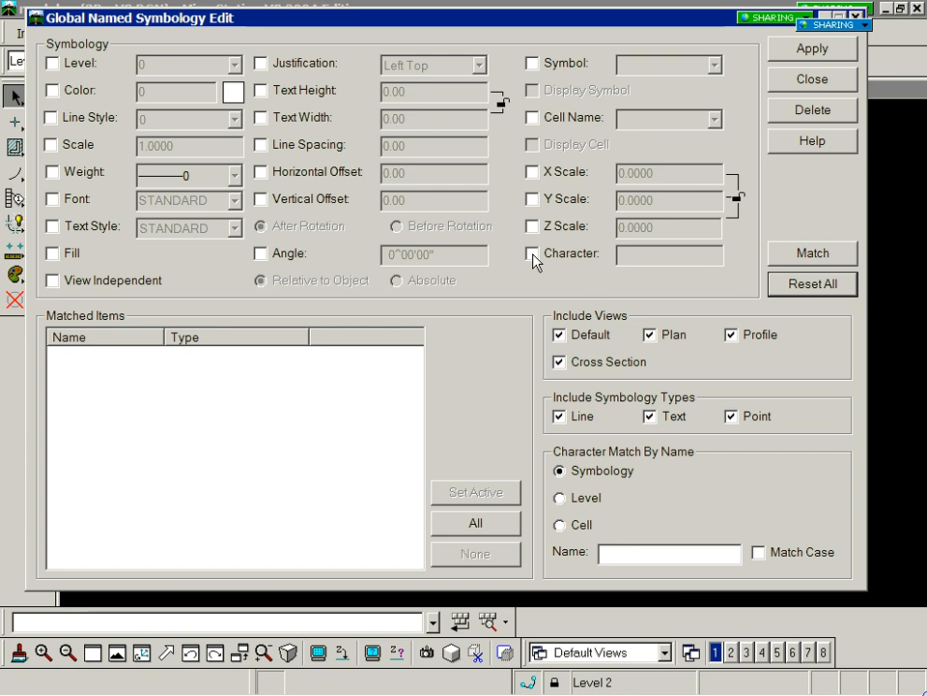
- Match the named symbologies that use the + character
{"action": "left_click", "coordinate": [533, 255]}
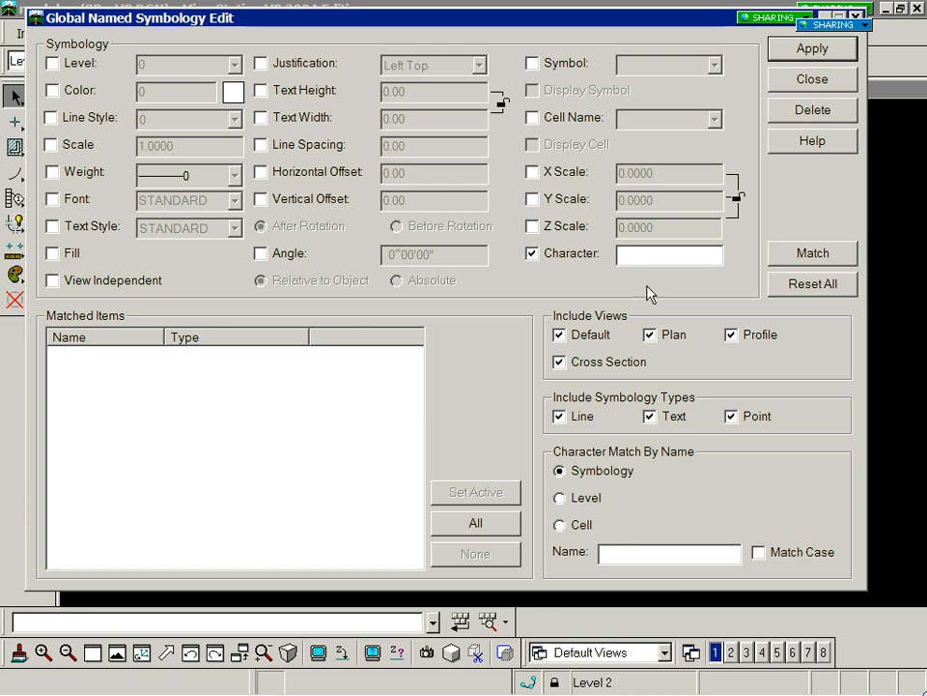
{"action": "left_click", "coordinate": [644, 259]}
{"action": "type", "text": "+"}
{"action": "left_click", "coordinate": [821, 254]}
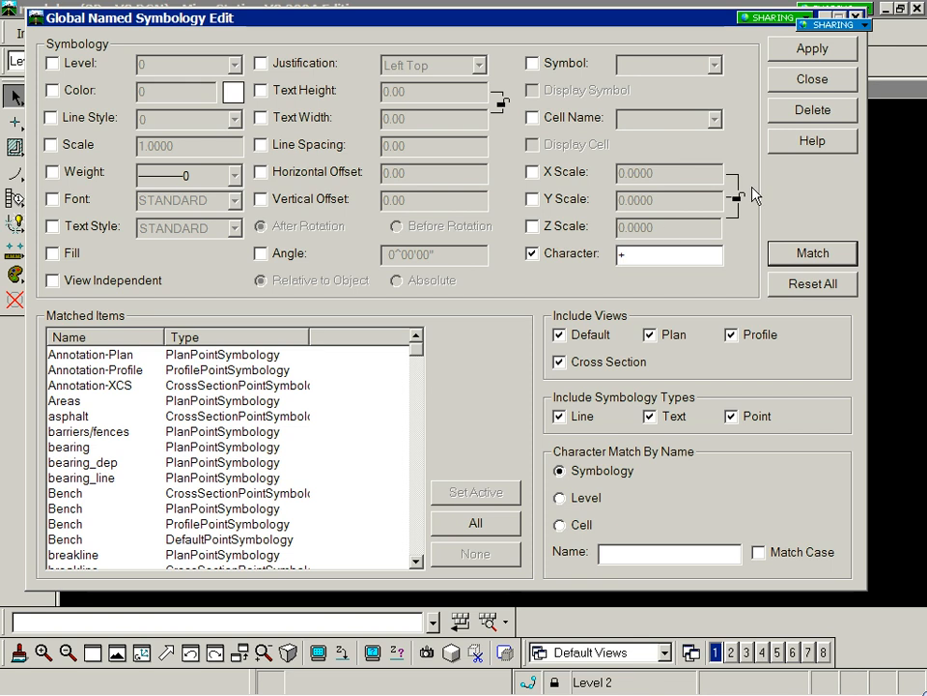
- Reset all settings and match the named symbologies on level 5
{"action": "left_click", "coordinate": [795, 290]}
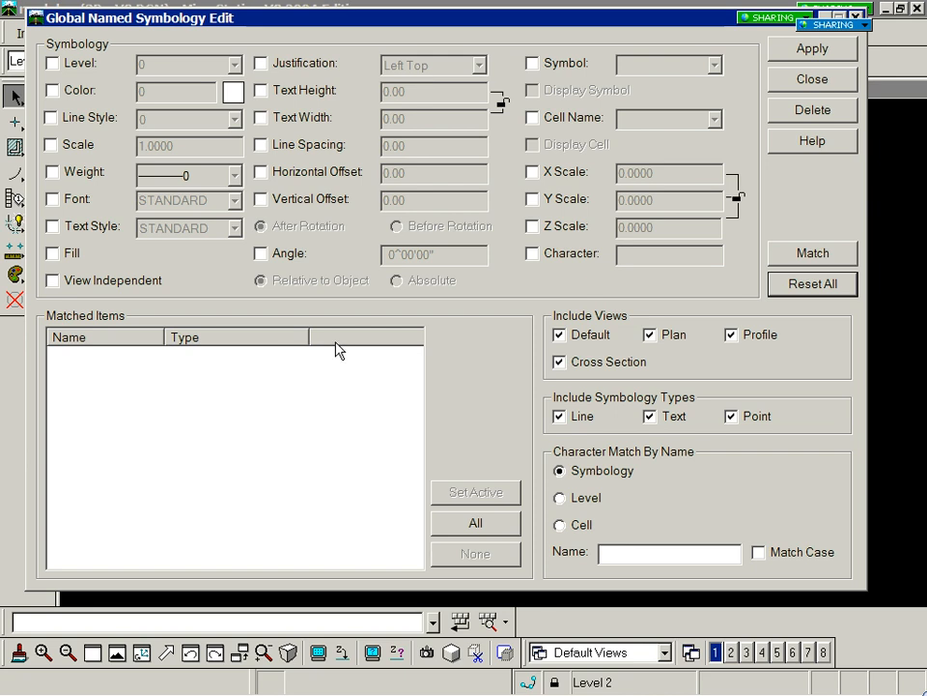
{"action": "left_click", "coordinate": [49, 63]}
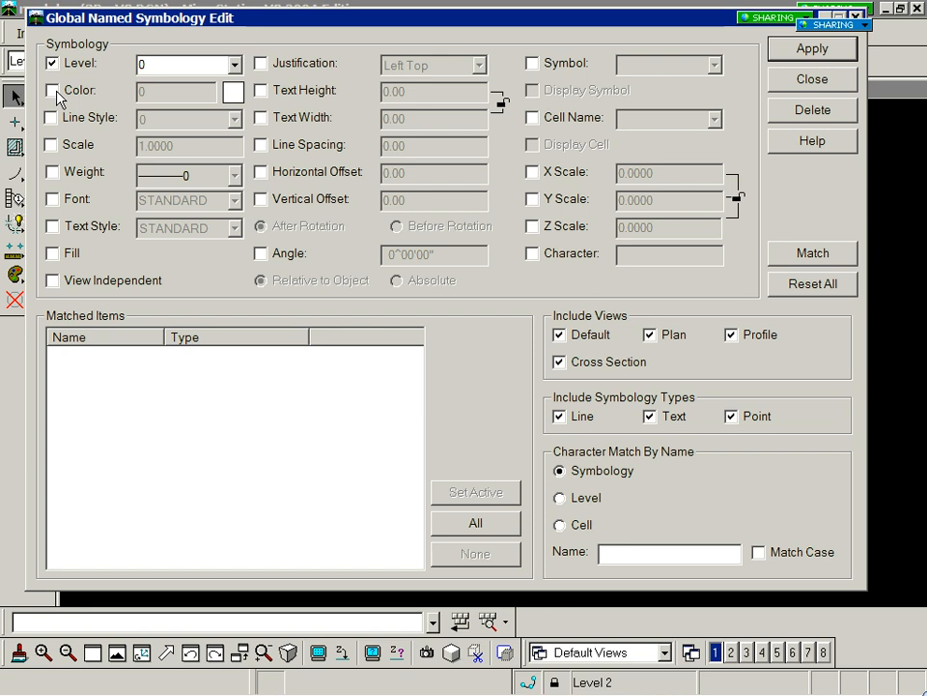
{"action": "double_click", "coordinate": [157, 65]}
{"action": "type", "text": "5"}
{"action": "left_click", "coordinate": [798, 256]}
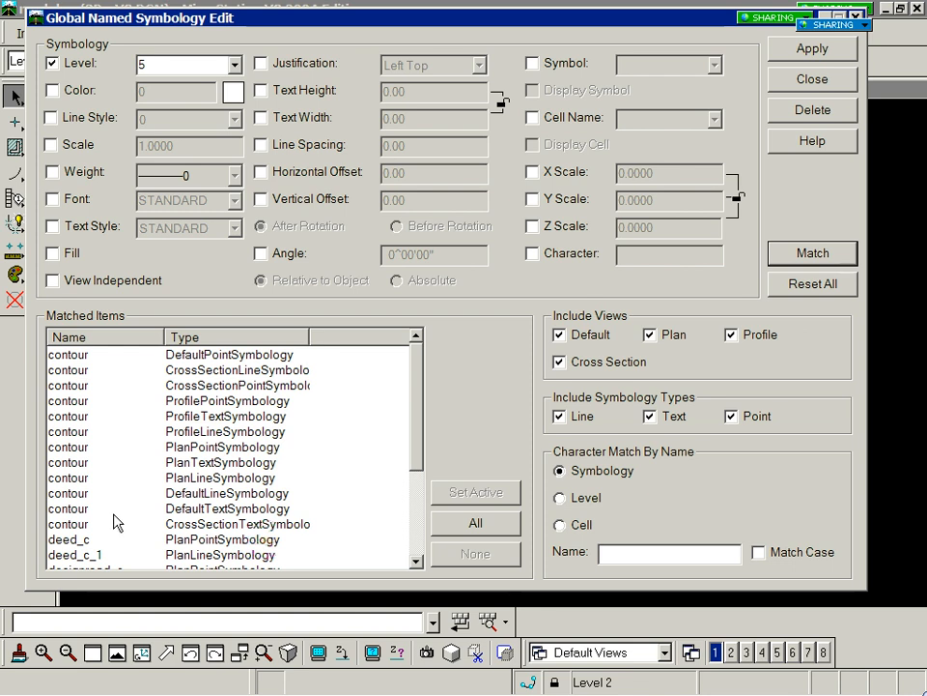
- Select all the matched contour items, set their level to contour and apply the change to the named symbologies
{"action": "left_click", "coordinate": [70, 357]}
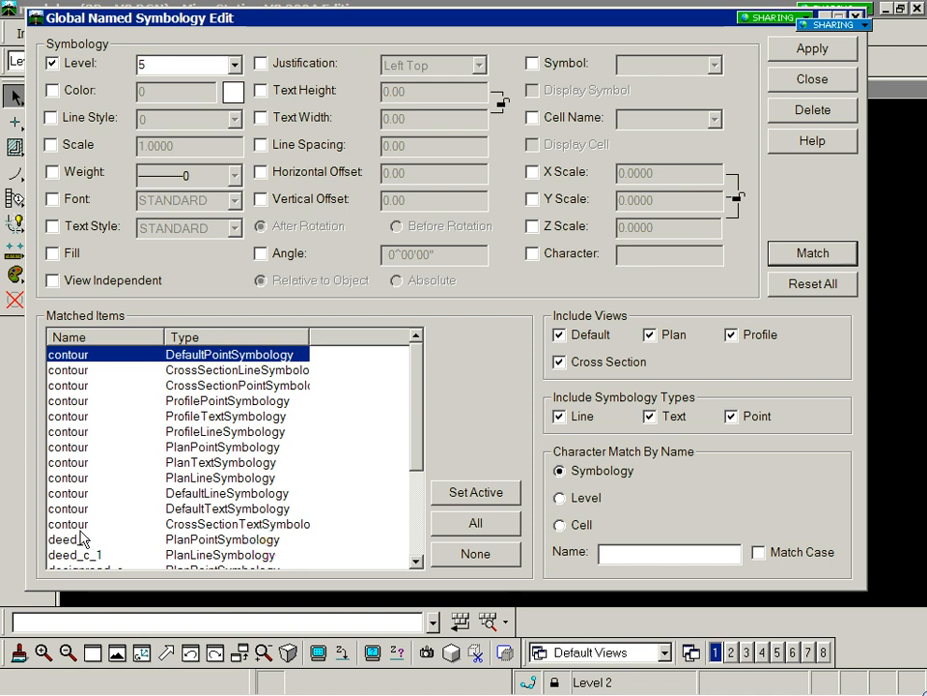
{"action": "left_click", "coordinate": [68, 524], "text": "shift"}
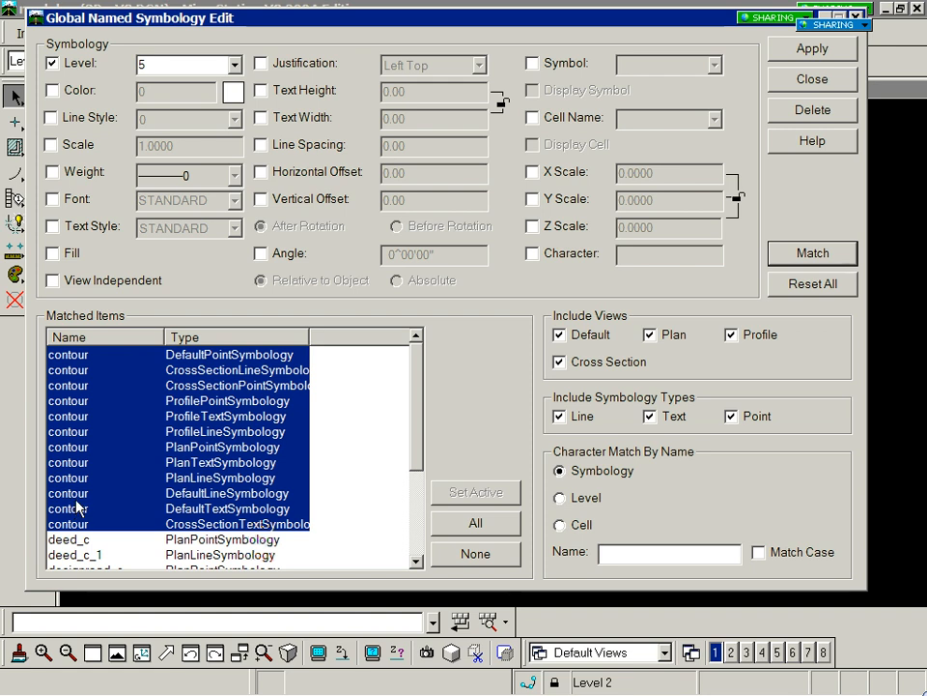
{"action": "left_click_drag", "start_coordinate": [147, 64], "coordinate": [125, 58]}
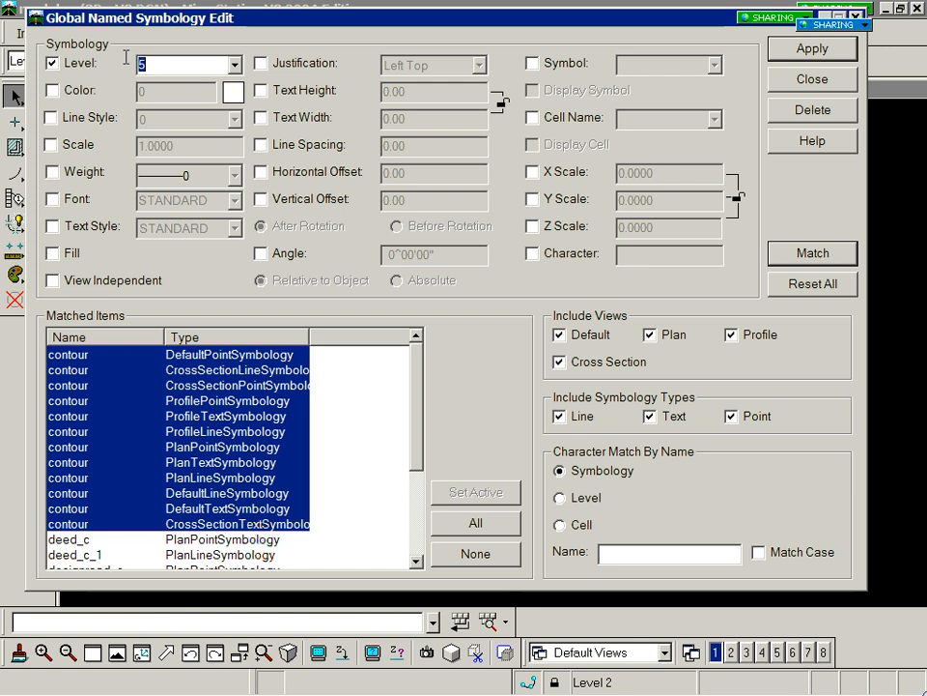
{"action": "type", "text": "contour"}
{"action": "left_click", "coordinate": [798, 50]}
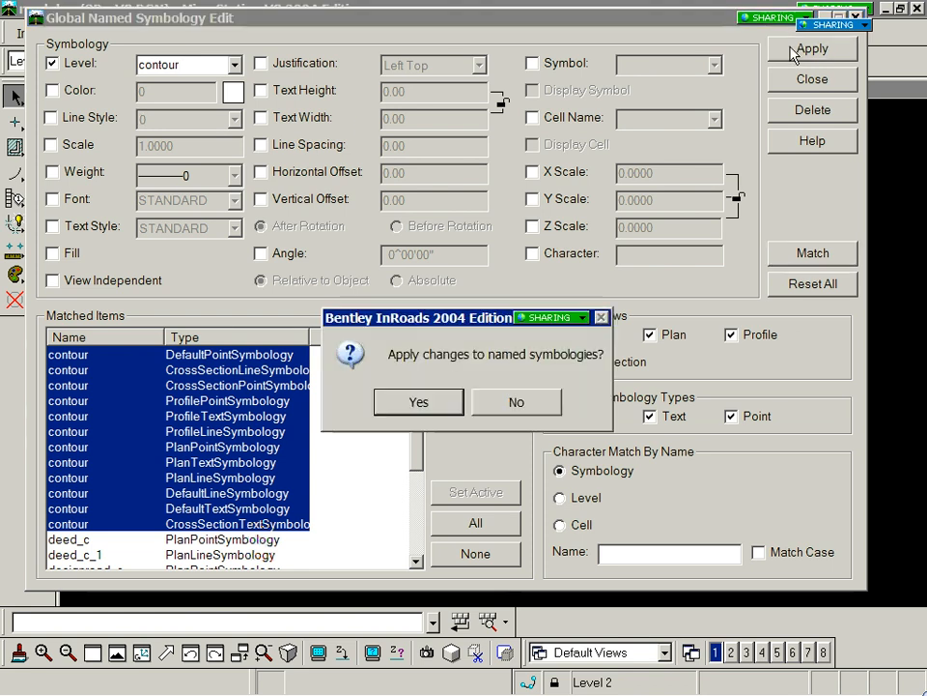
{"action": "left_click", "coordinate": [419, 402]}
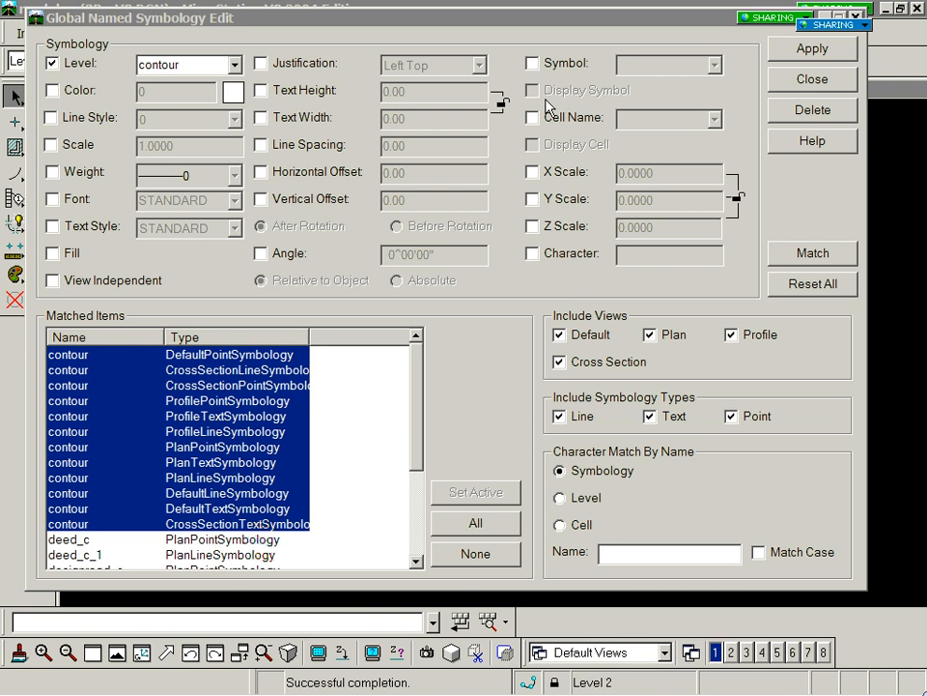
- Move the dialogs aside and open the contour symbology from the Named Symbology Manager to check the level of each use
{"action": "left_click", "coordinate": [605, 11]}
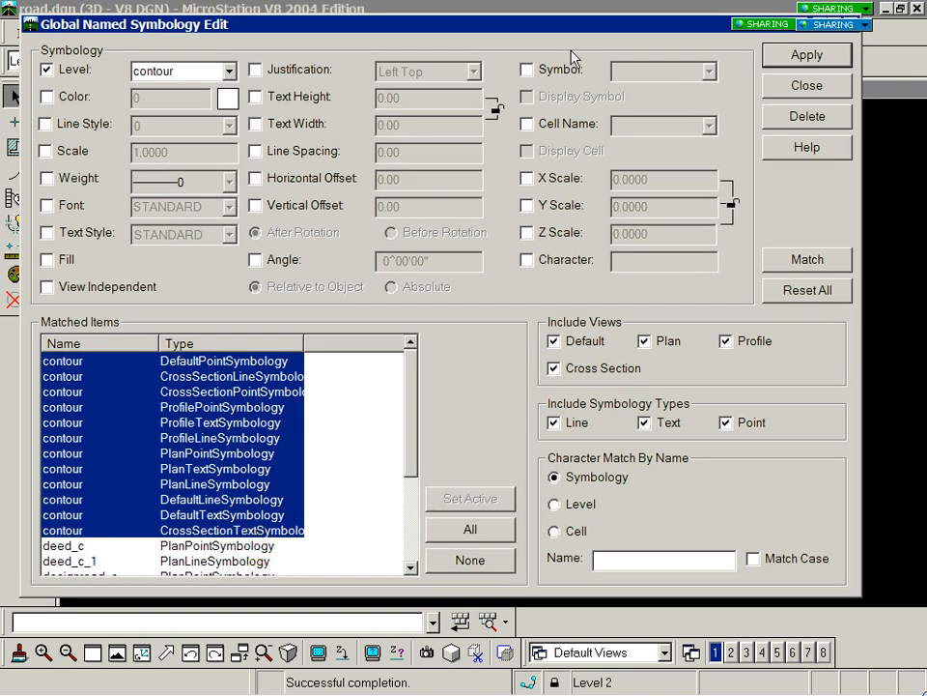
{"action": "left_click_drag", "start_coordinate": [587, 24], "coordinate": [582, 251]}
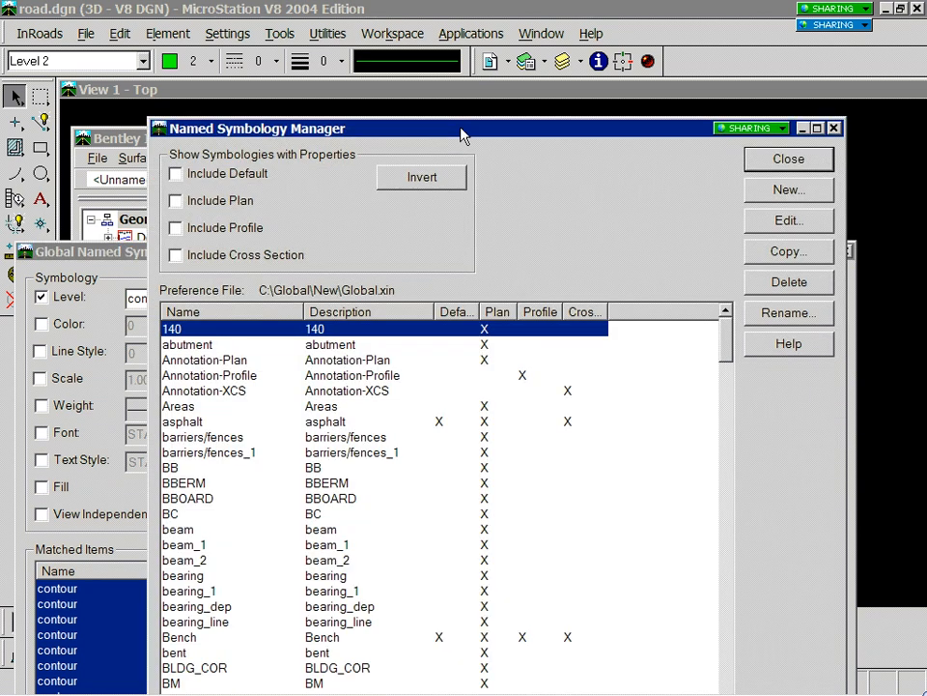
{"action": "left_click_drag", "start_coordinate": [461, 135], "coordinate": [430, 59]}
{"action": "left_click", "coordinate": [170, 469]}
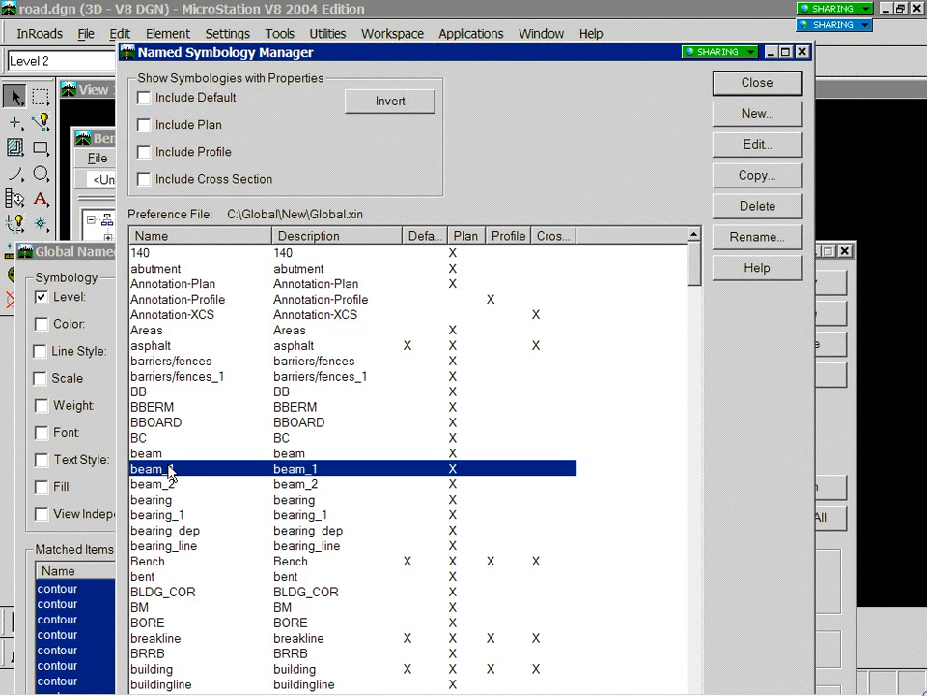
{"action": "key", "text": "c"}
{"action": "scroll", "coordinate": [318, 442], "scroll_direction": "down", "scroll_amount": 4}
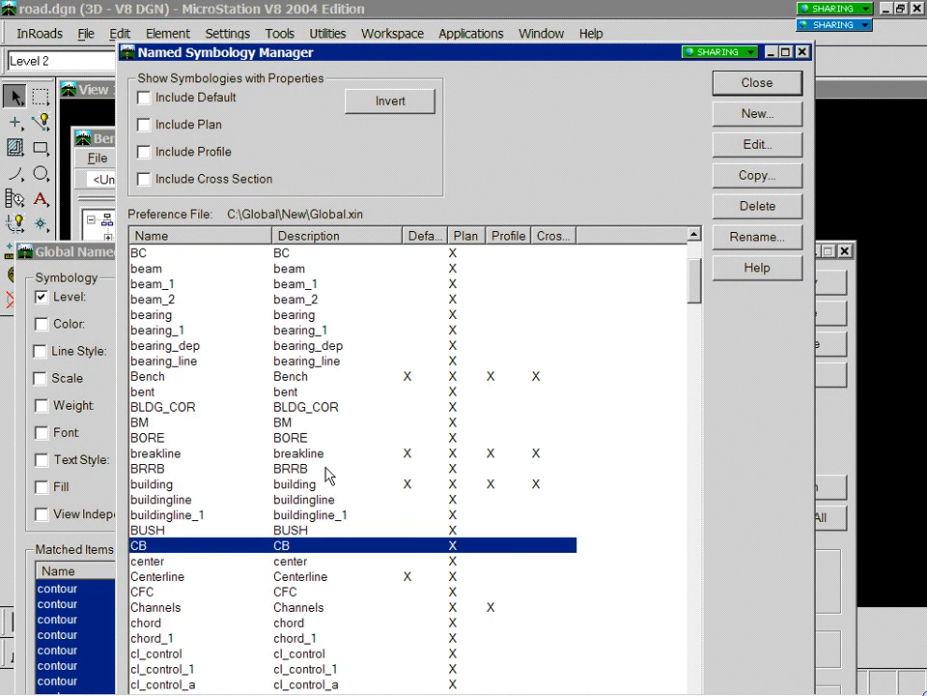
{"action": "scroll", "coordinate": [328, 474], "scroll_direction": "down", "scroll_amount": 9}
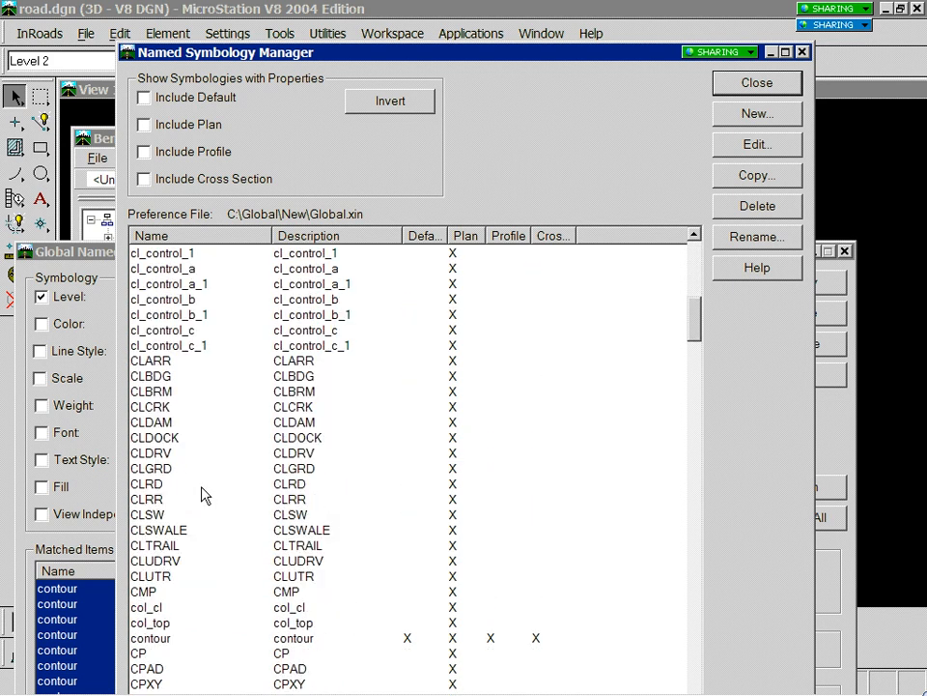
{"action": "scroll", "coordinate": [203, 492], "scroll_direction": "down", "scroll_amount": 3}
{"action": "left_click", "coordinate": [155, 500]}
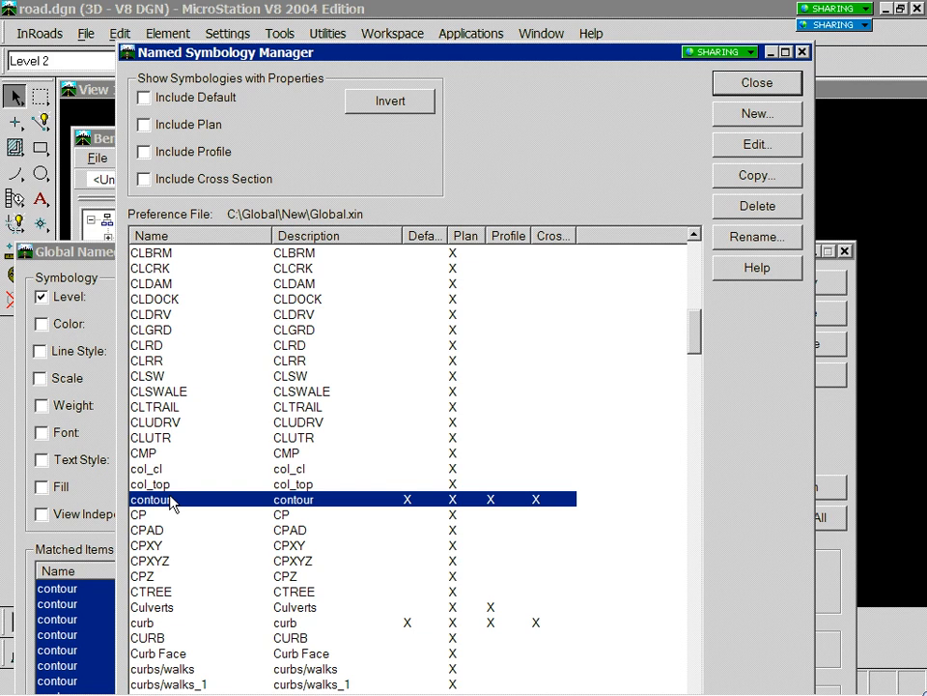
{"action": "double_click", "coordinate": [167, 501]}
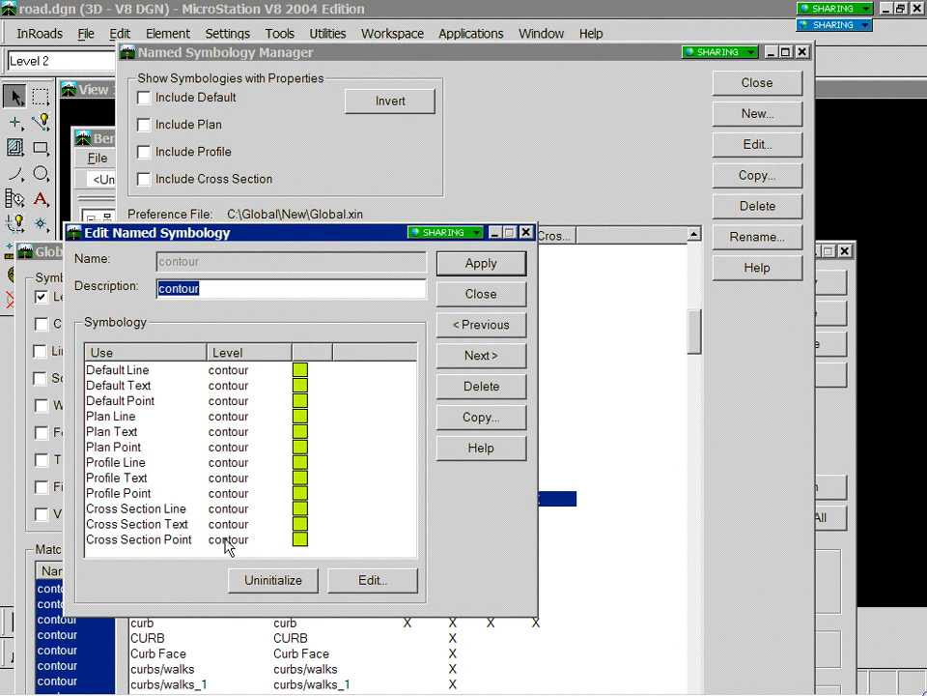
- Close the contour symbology, the Named Symbology Manager and the Global Named Symbology Edit dialog
{"action": "left_click", "coordinate": [476, 295]}
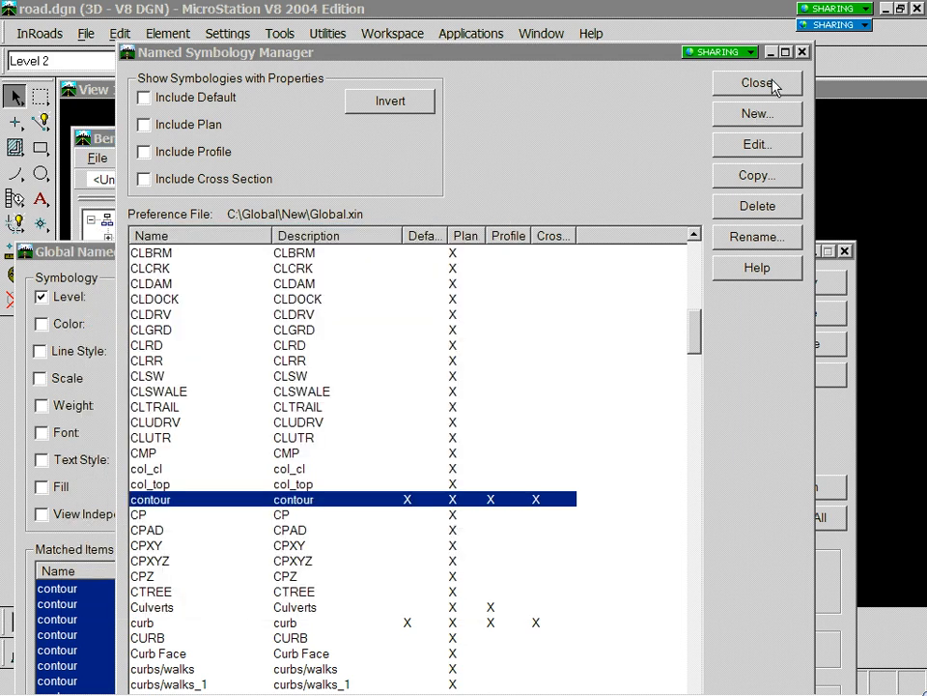
{"action": "left_click", "coordinate": [757, 83]}
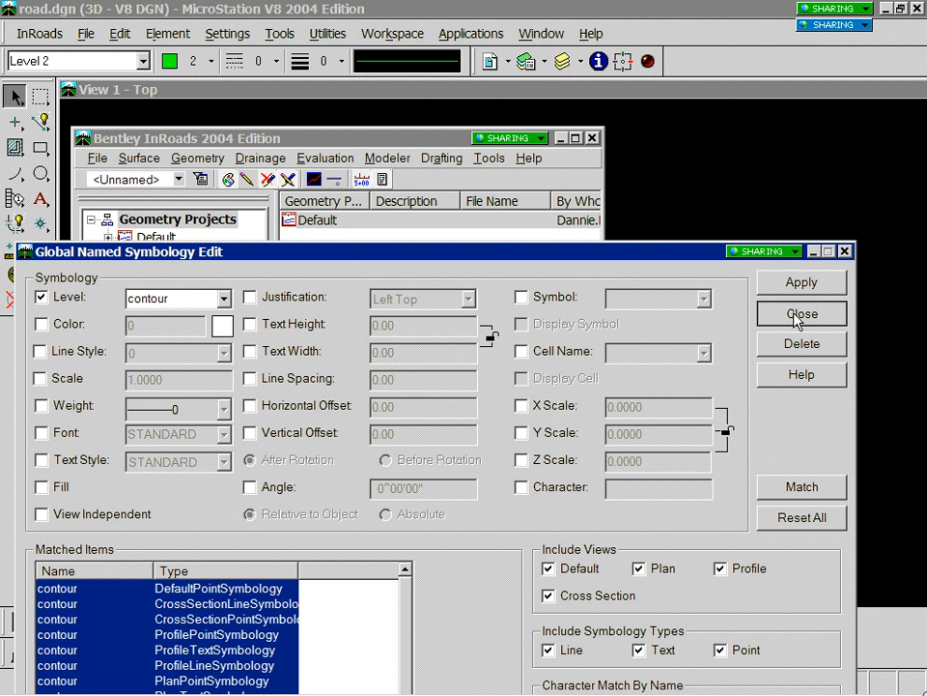
{"action": "left_click", "coordinate": [796, 315]}
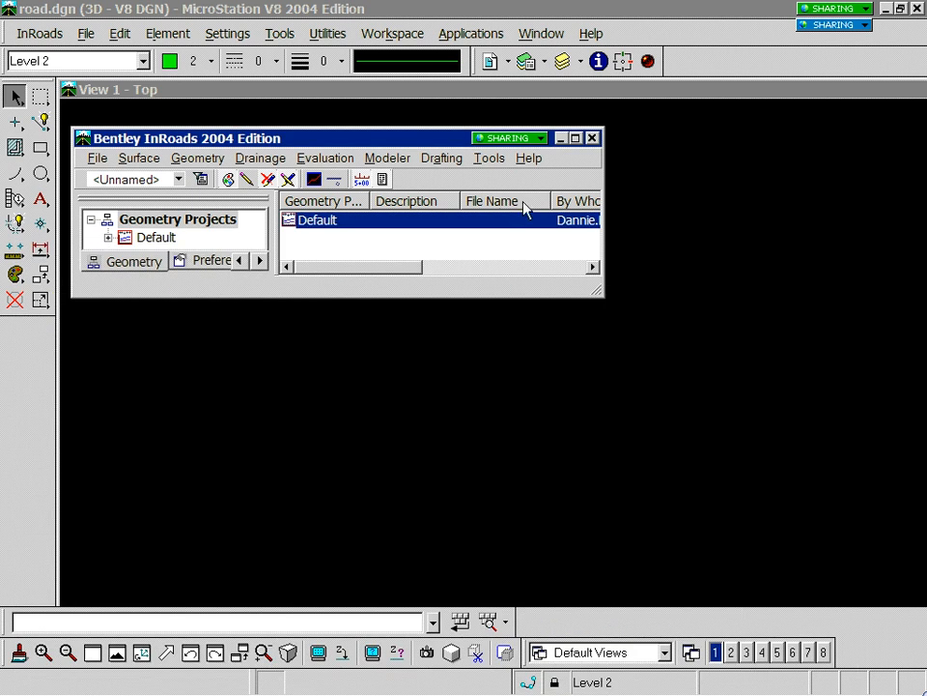
- Run Verify Named Symbology on cells only, against the civil.cel, infra.cel and Test.cel libraries
{"action": "left_click", "coordinate": [490, 157]}
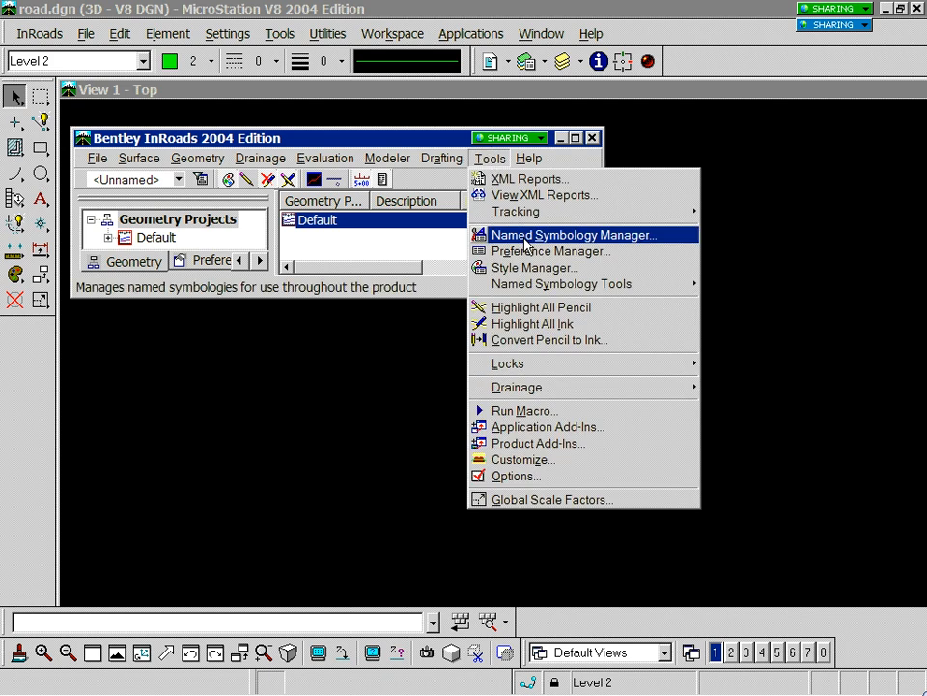
{"action": "mouse_move", "coordinate": [533, 282]}
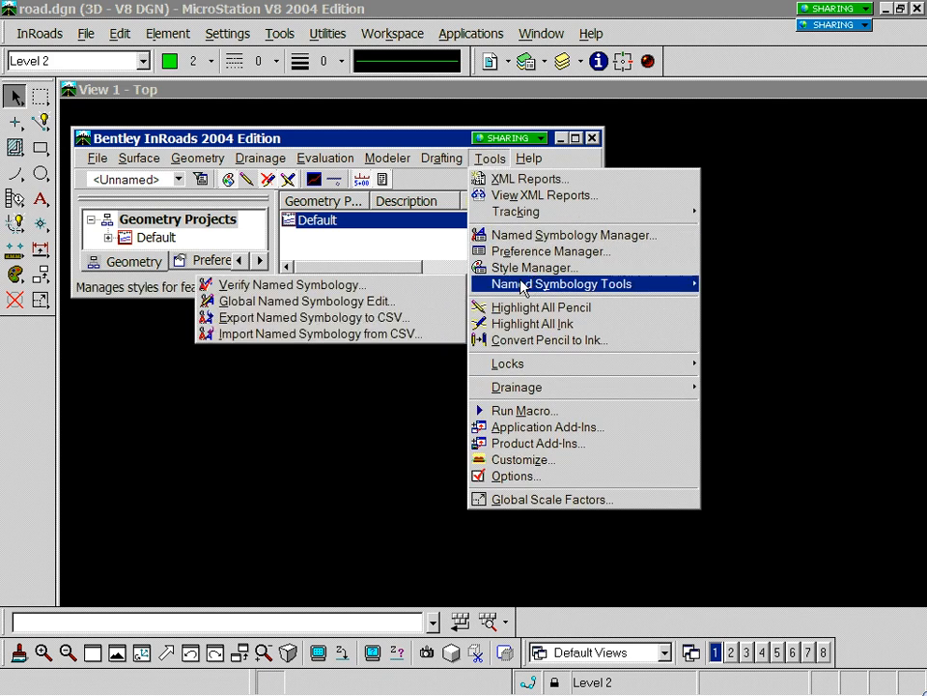
{"action": "left_click", "coordinate": [399, 287]}
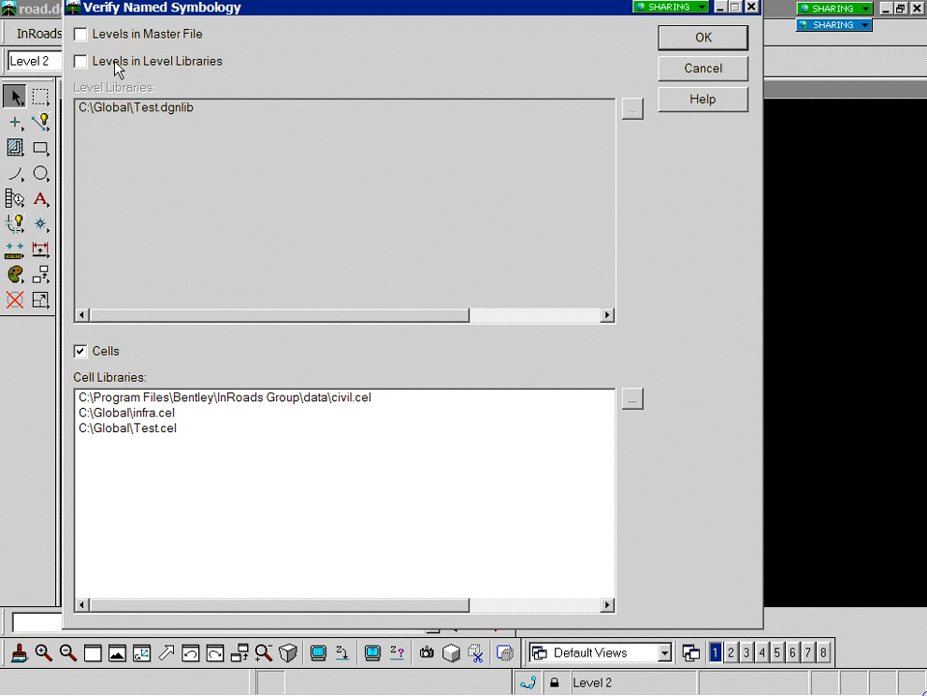
{"action": "left_click", "coordinate": [684, 45]}
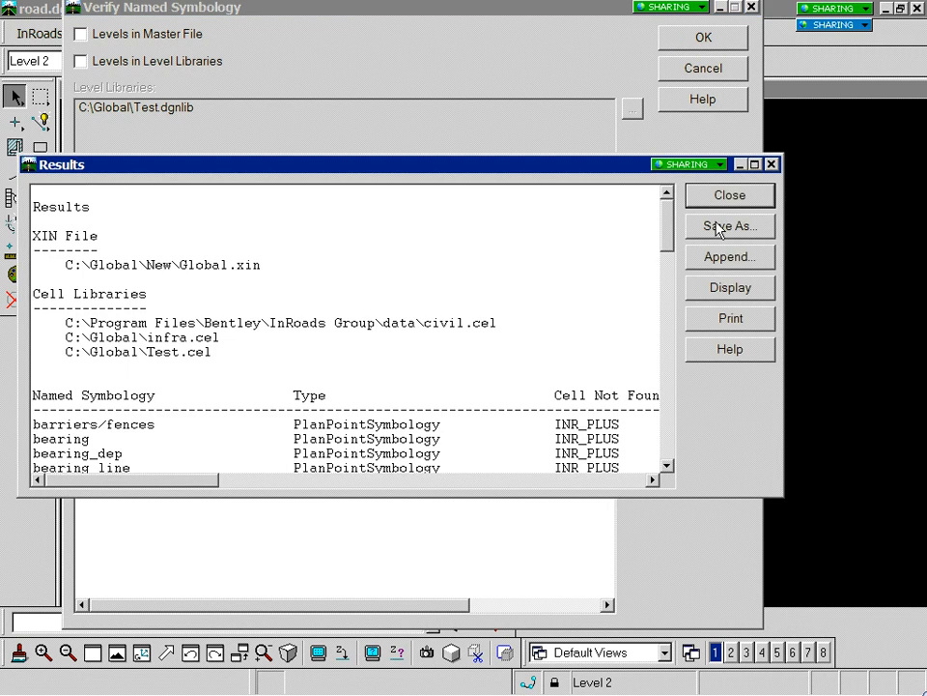
- Maximize the verification results, review the cells not found for each named symbology, and close the report and its dialog
{"action": "left_click", "coordinate": [755, 166]}
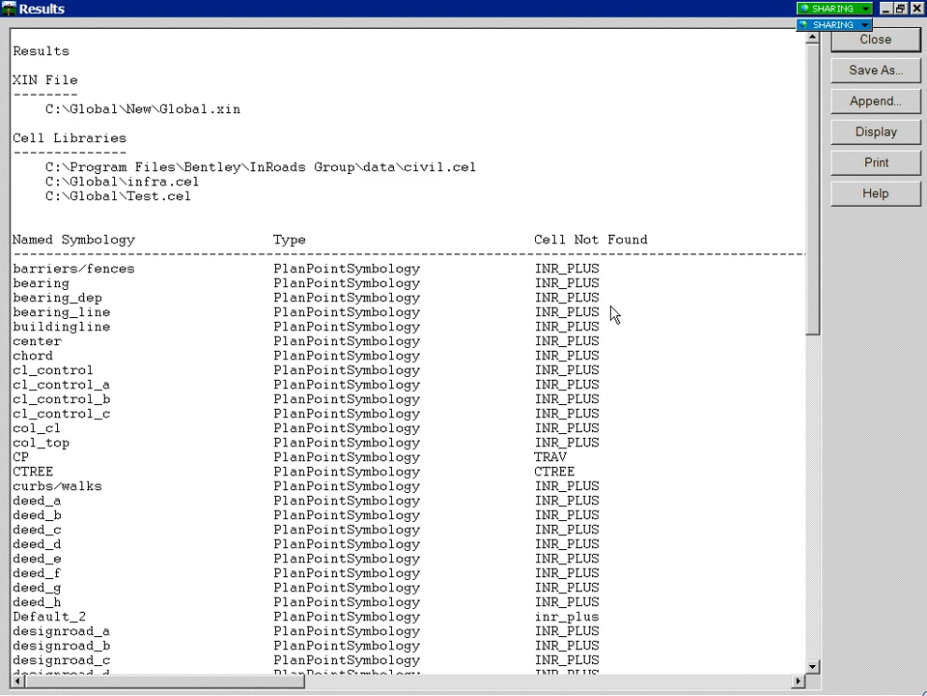
{"action": "left_click", "coordinate": [813, 667]}
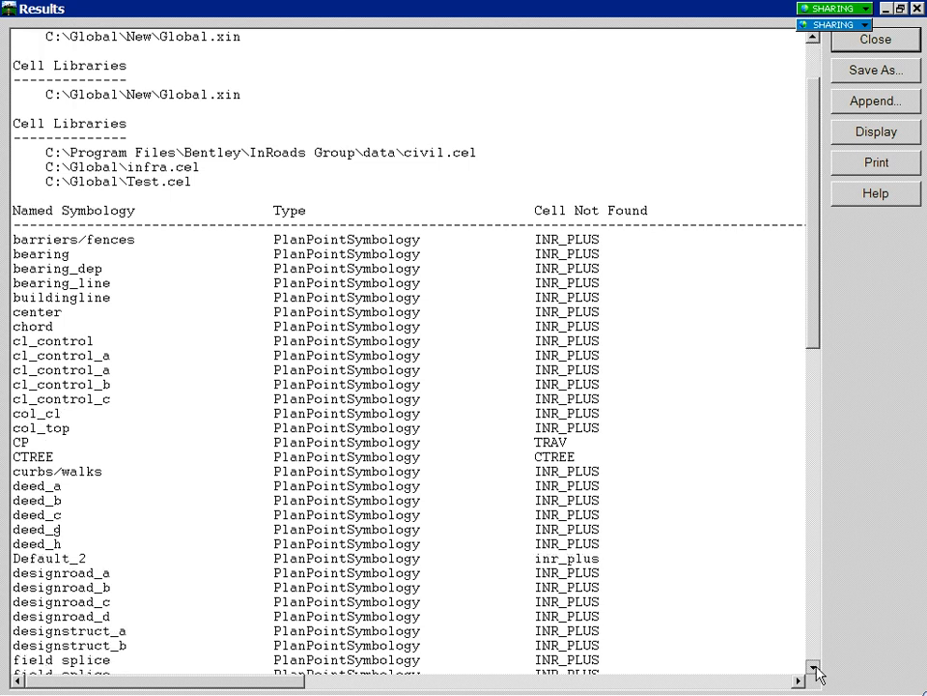
{"action": "left_click", "coordinate": [813, 667]}
{"action": "left_click", "coordinate": [813, 667]}
{"action": "left_click", "coordinate": [814, 666]}
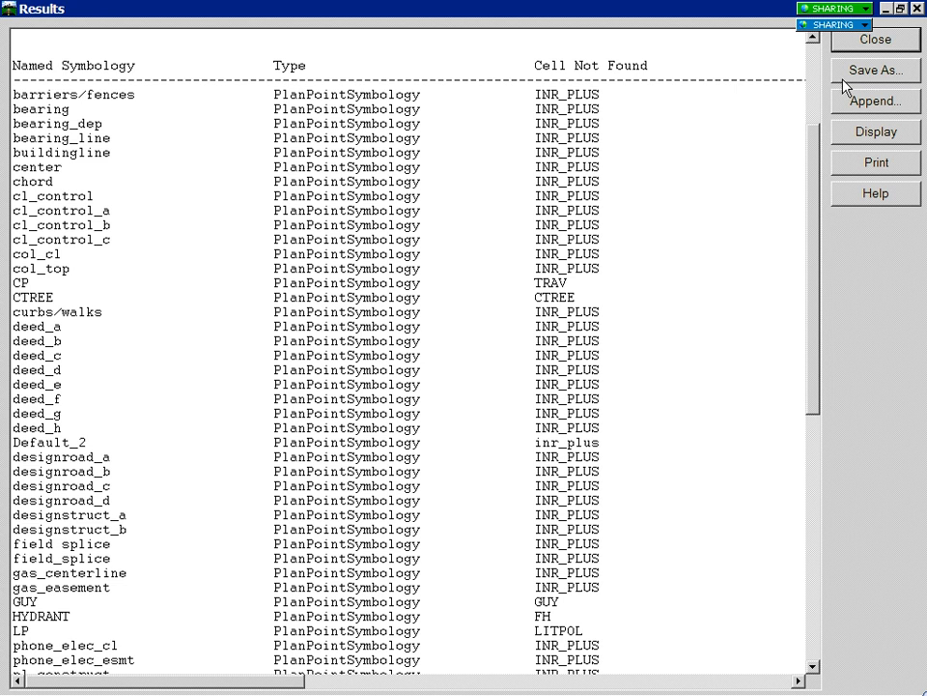
{"action": "left_click", "coordinate": [875, 40]}
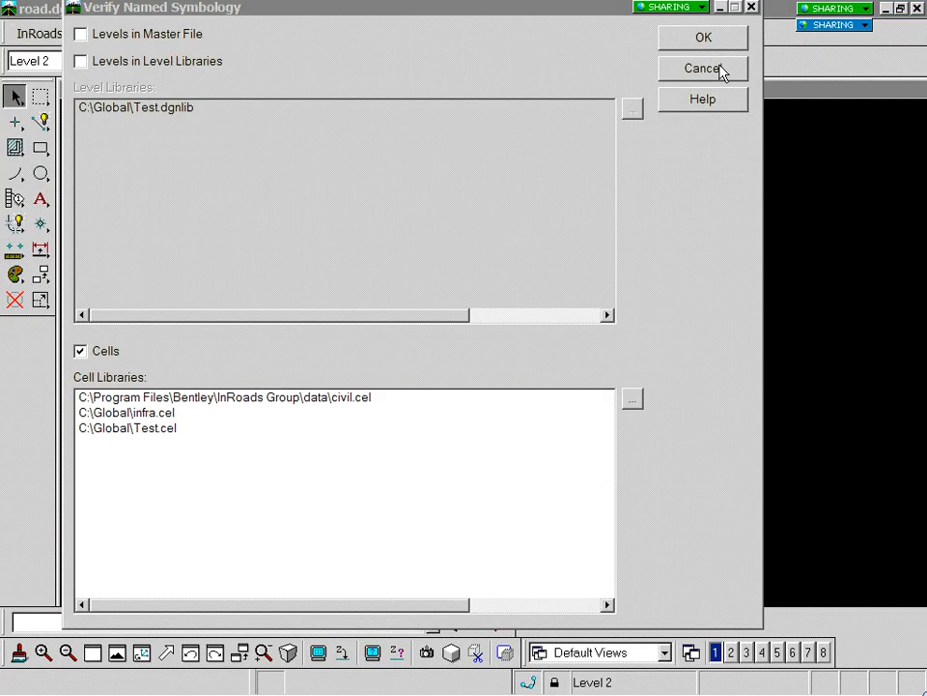
{"action": "left_click", "coordinate": [721, 73]}
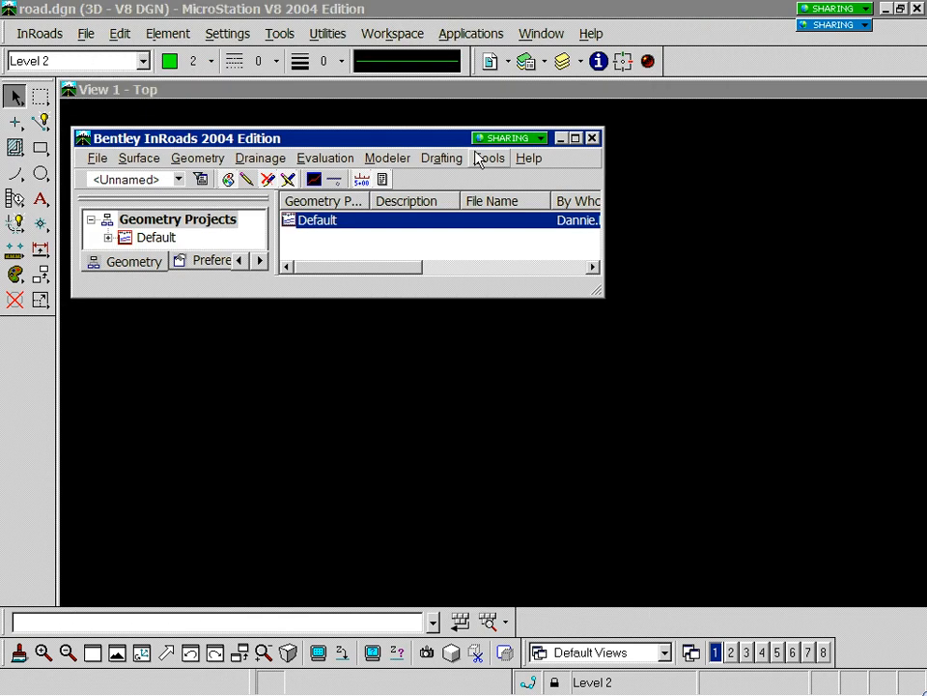
- Open Global Named Symbology Edit and move the dialog up so all its options are visible
{"action": "left_click", "coordinate": [487, 159]}
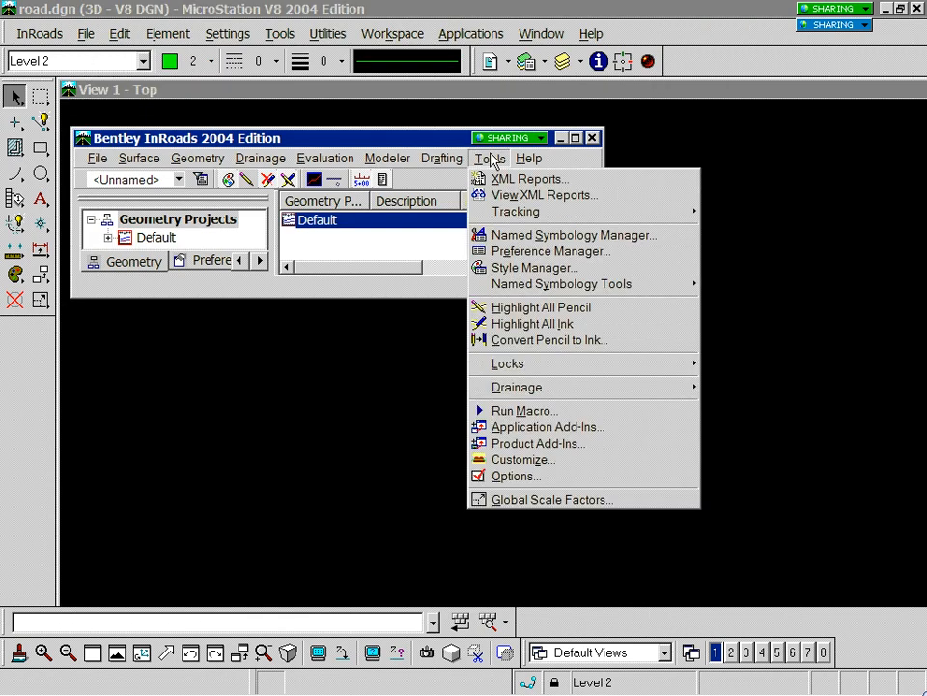
{"action": "mouse_move", "coordinate": [522, 283]}
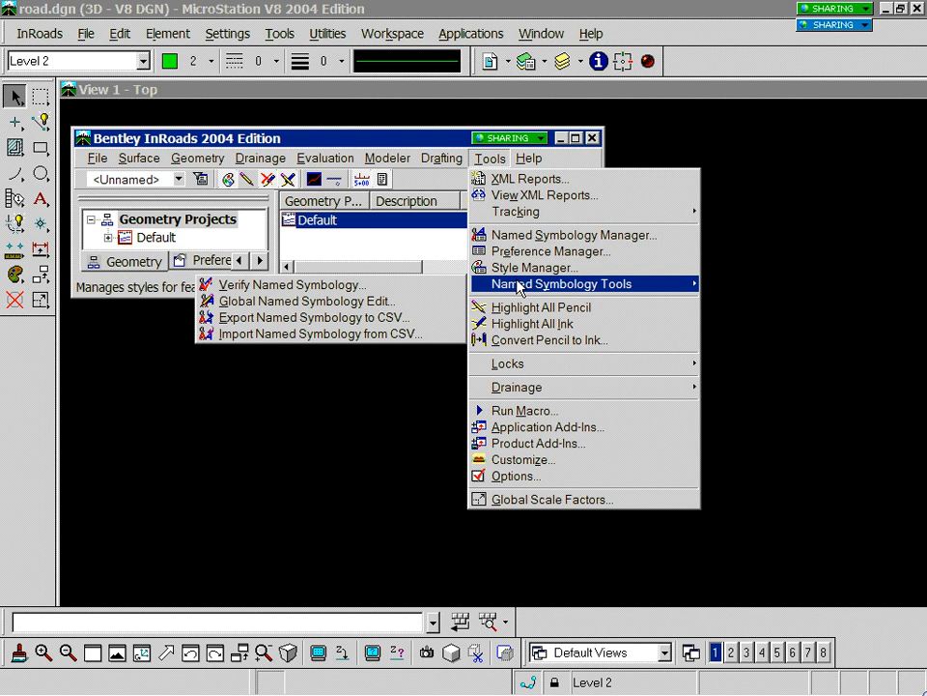
{"action": "left_click", "coordinate": [400, 302]}
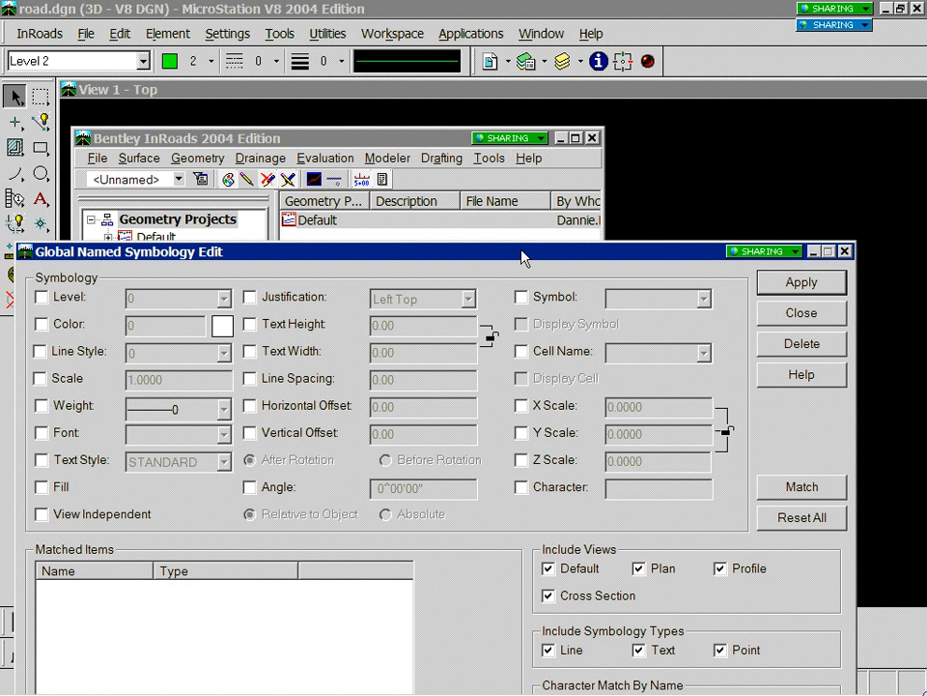
{"action": "left_click_drag", "start_coordinate": [521, 256], "coordinate": [535, 55]}
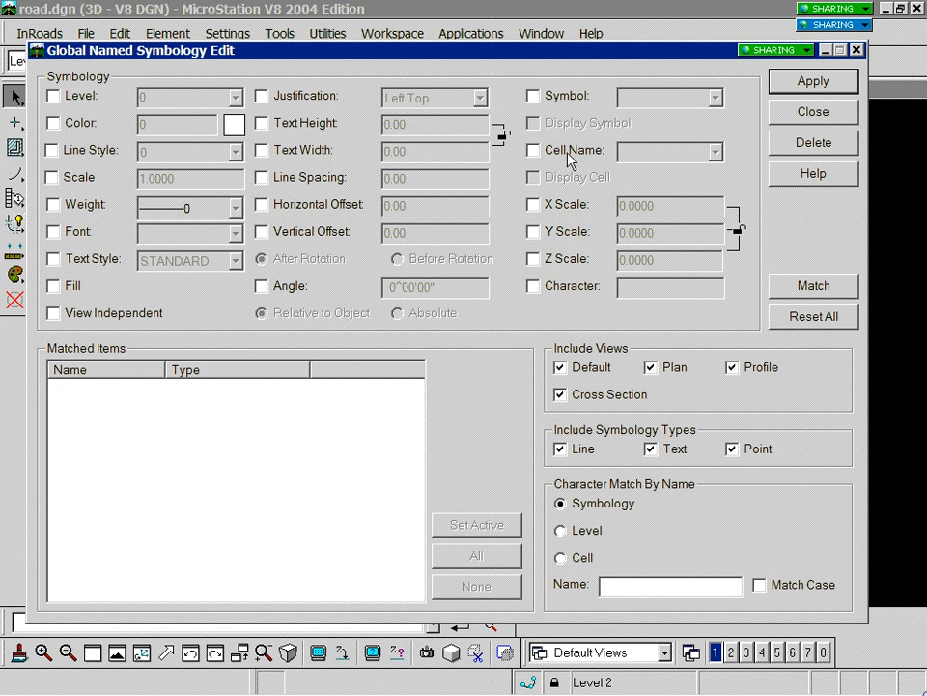
{"action": "left_click", "coordinate": [533, 151]}
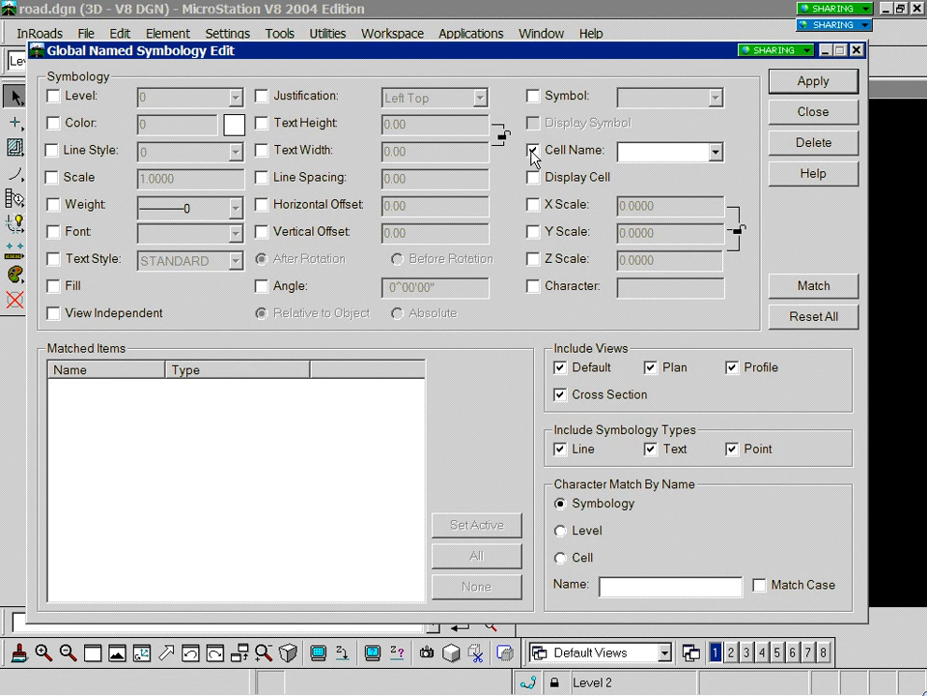
{"action": "left_click", "coordinate": [715, 152]}
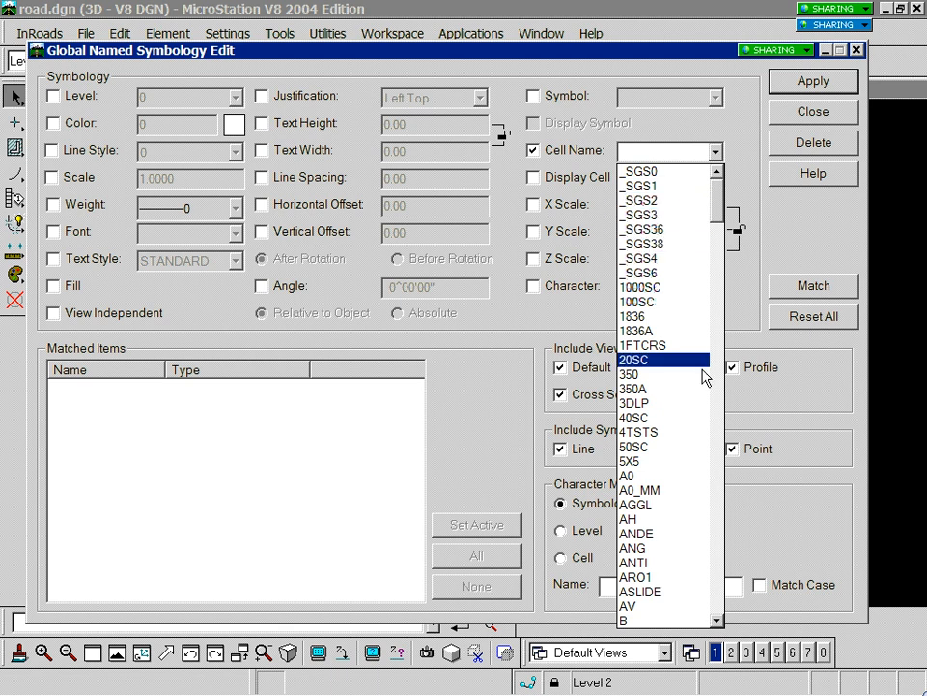
{"action": "left_click", "coordinate": [534, 151]}
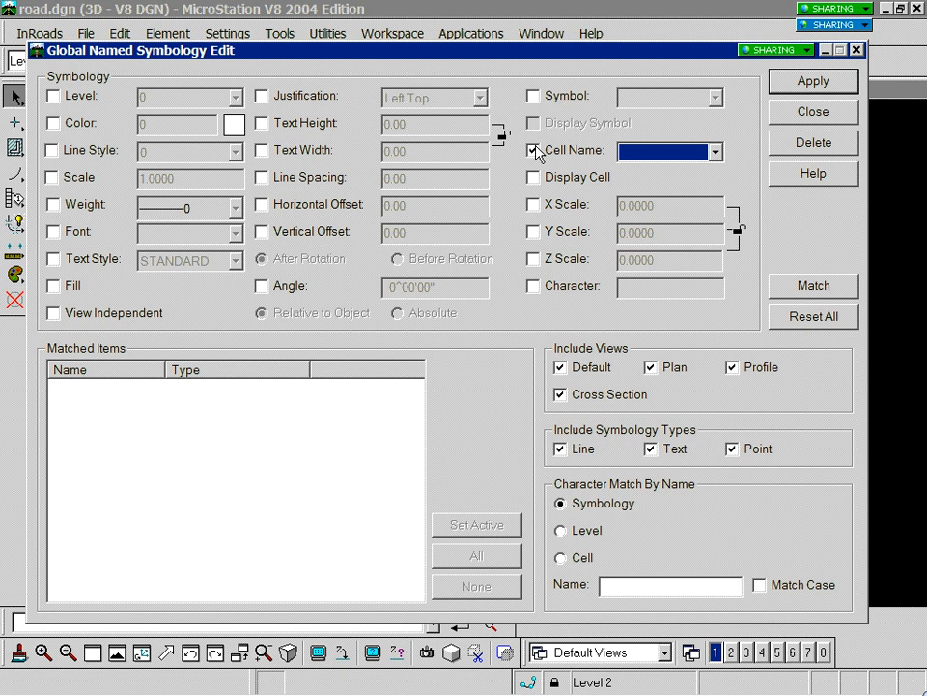
{"action": "left_click", "coordinate": [534, 152]}
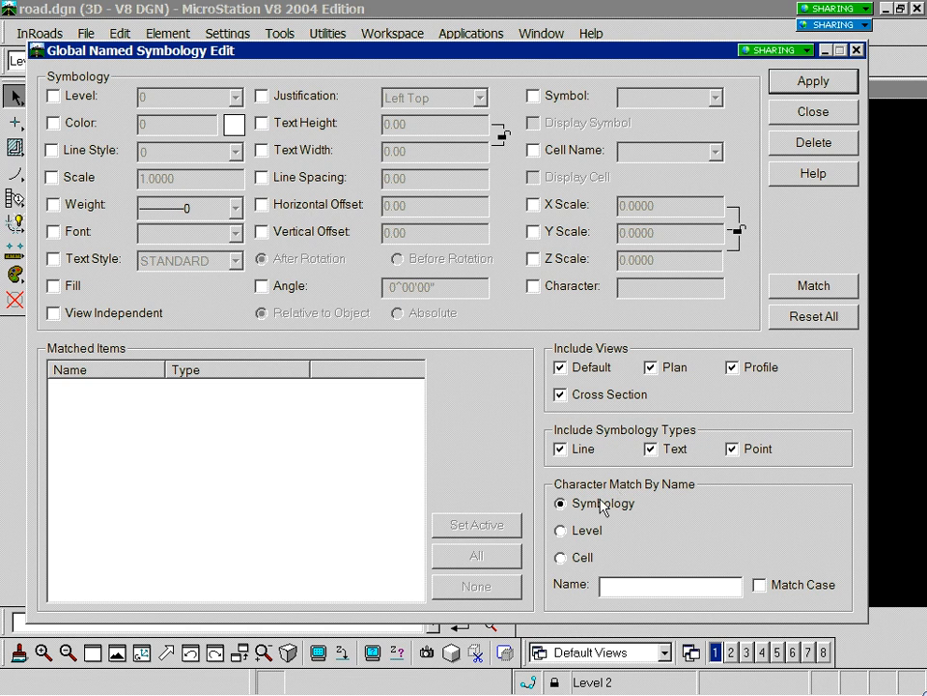
- Search for named symbologies by the cell name inr_plus with case matching on
{"action": "left_click", "coordinate": [561, 558]}
{"action": "left_click", "coordinate": [639, 591]}
{"action": "type", "text": "inr_plus"}
{"action": "left_click", "coordinate": [761, 586]}
{"action": "left_click", "coordinate": [779, 287]}
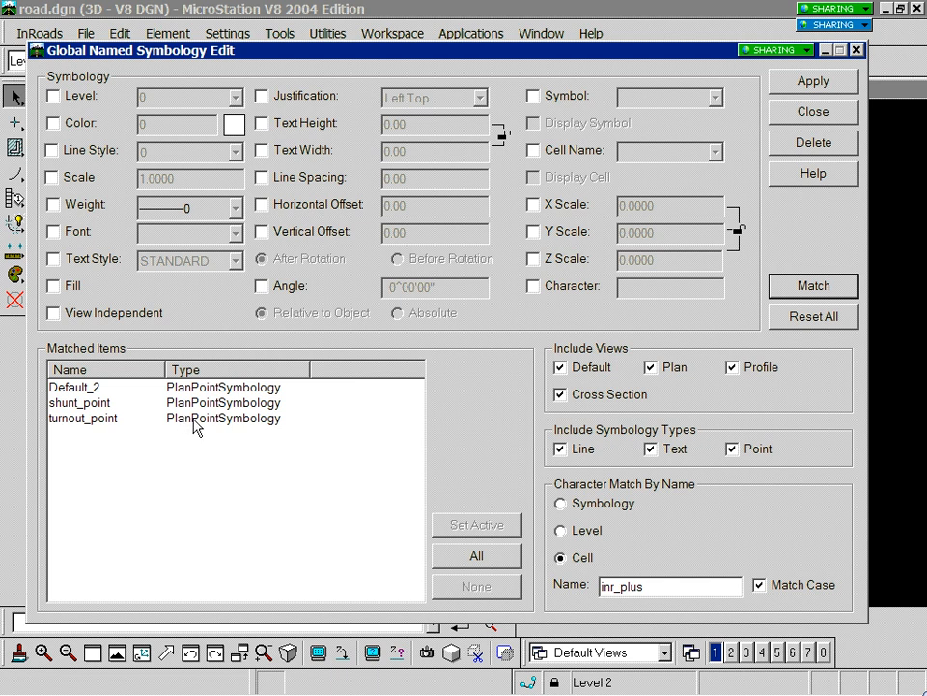
- Turn off case matching and search again for named symbologies using the inr_plus cell
{"action": "left_click", "coordinate": [759, 584]}
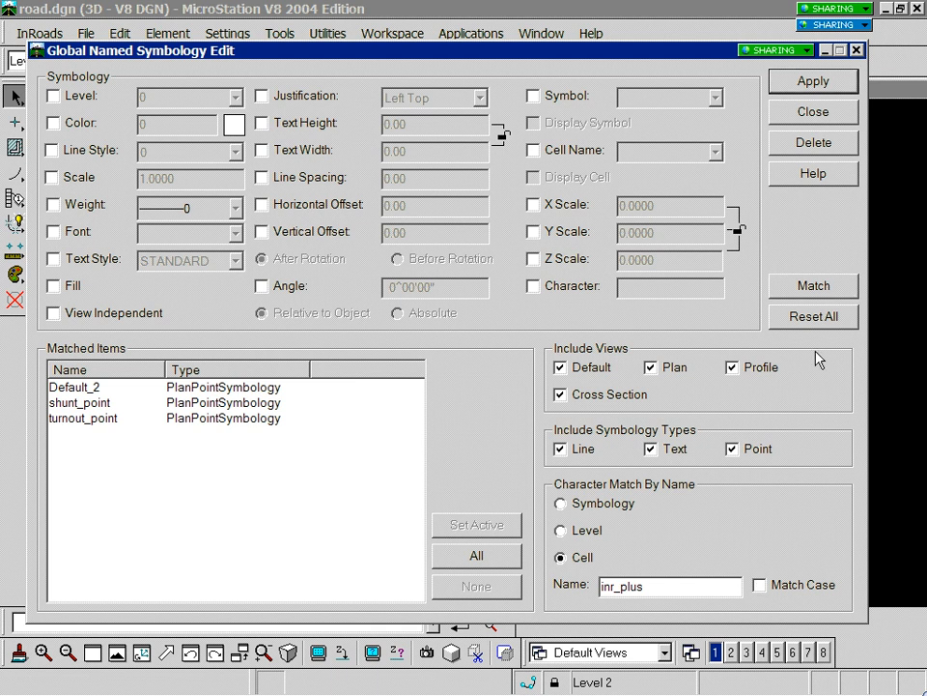
{"action": "double_click", "coordinate": [666, 595]}
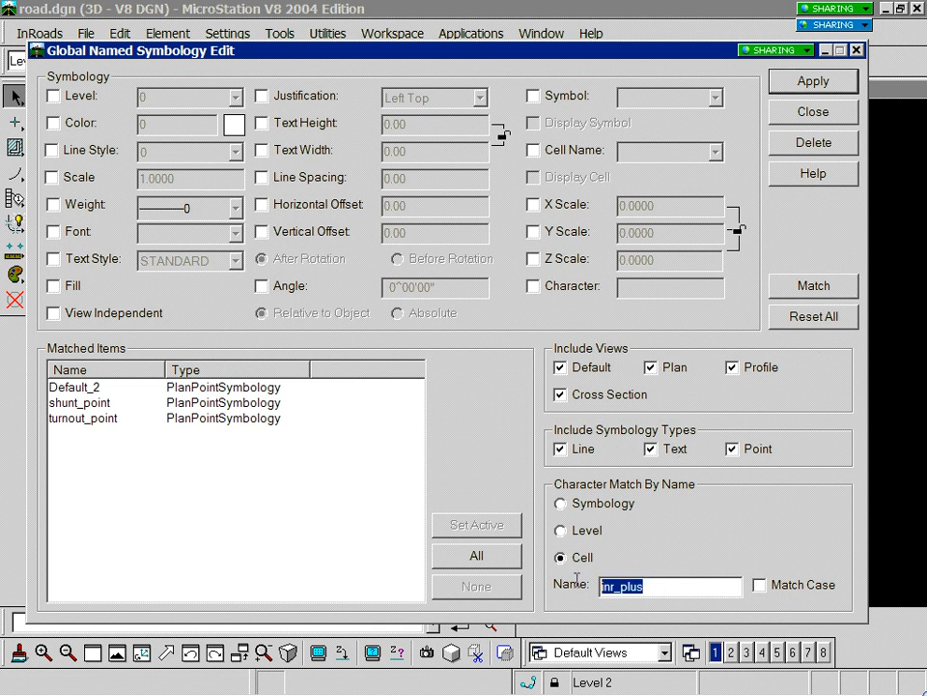
{"action": "left_click", "coordinate": [830, 287]}
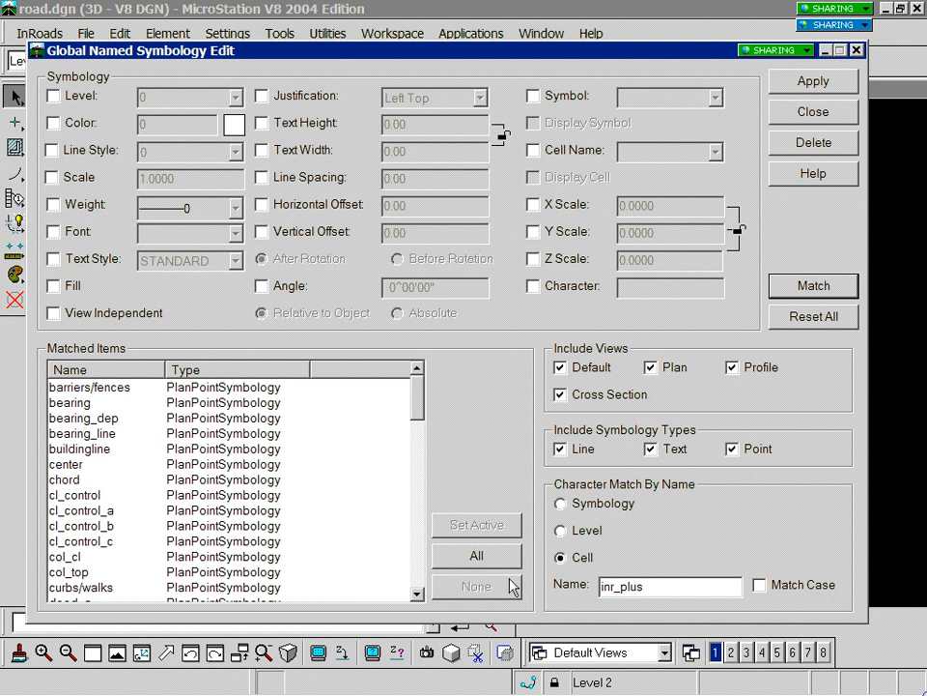
- Change the cell name of all matched named symbologies to TR_PNT, apply the change and close the dialog
{"action": "left_click", "coordinate": [477, 555]}
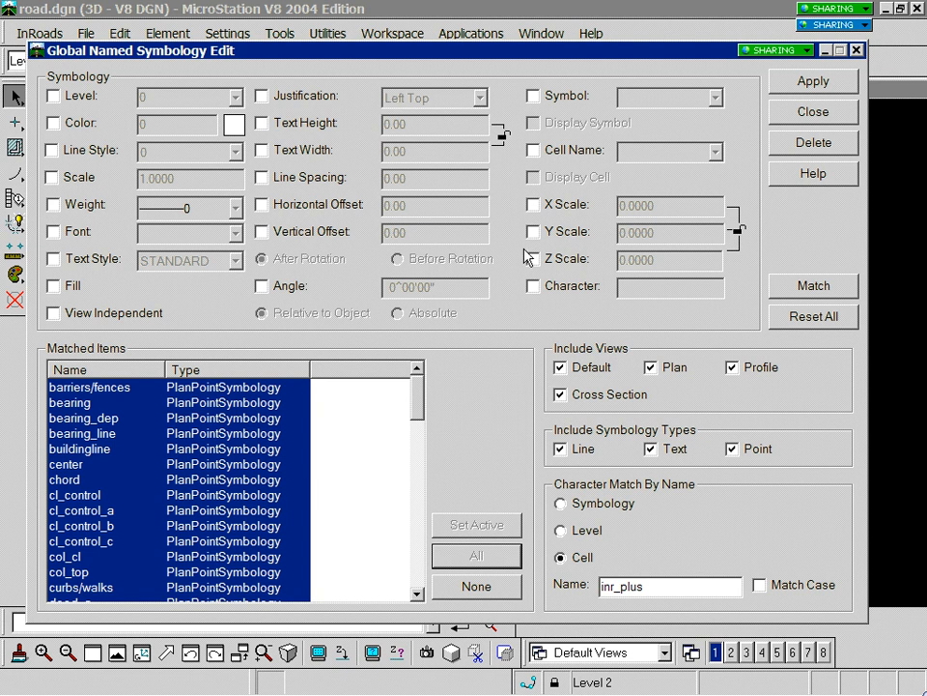
{"action": "left_click", "coordinate": [534, 150]}
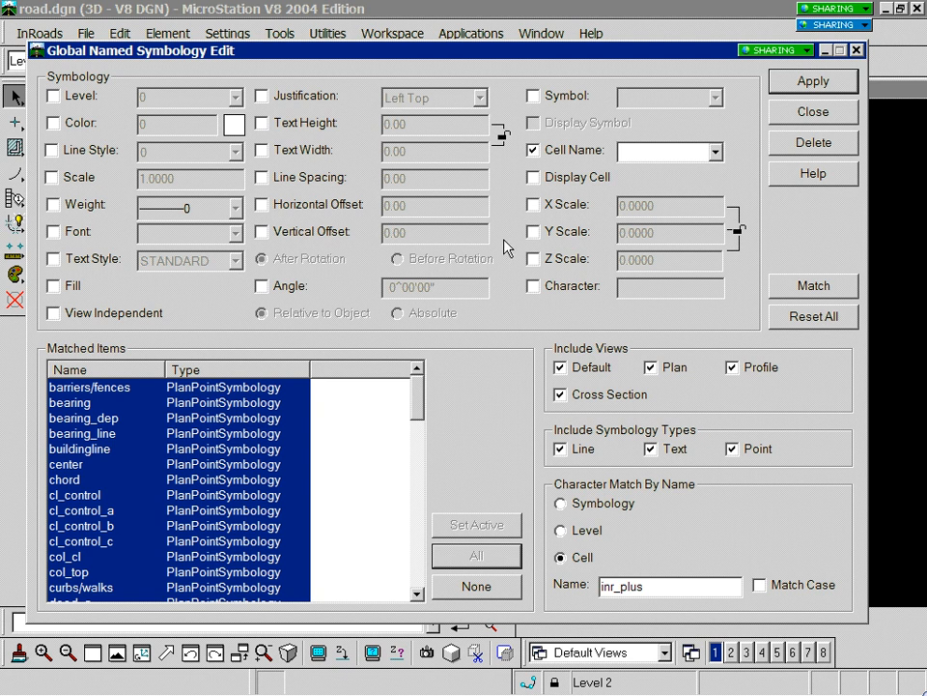
{"action": "left_click", "coordinate": [715, 152]}
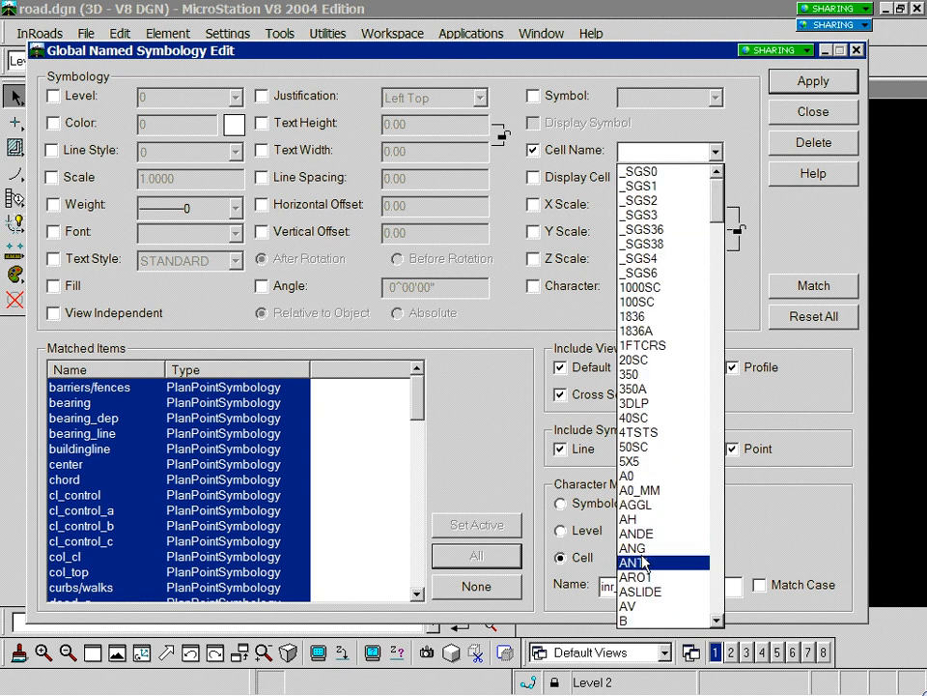
{"action": "key", "text": "t"}
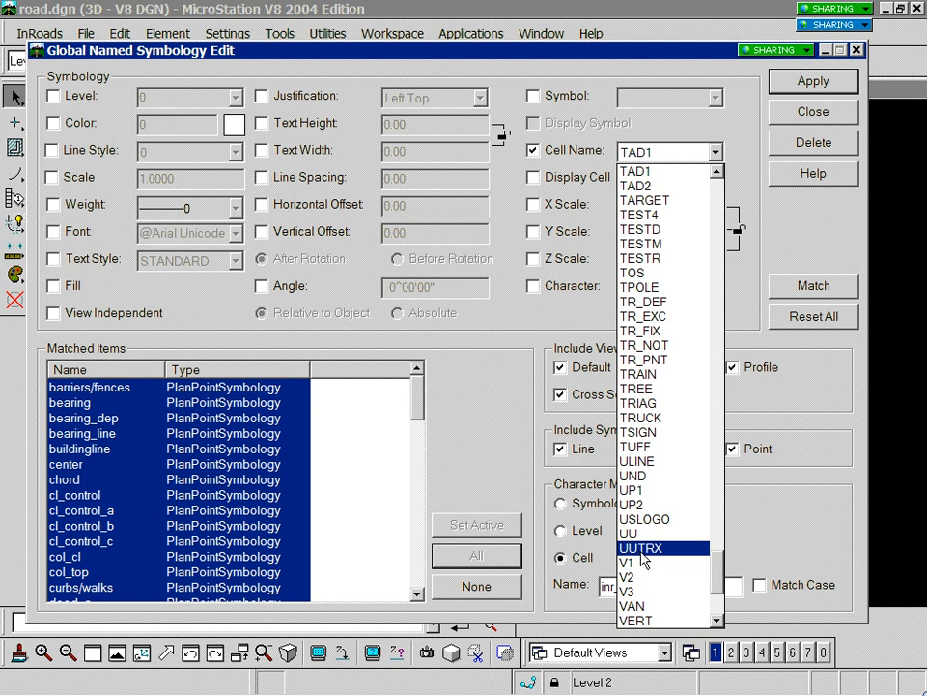
{"action": "left_click", "coordinate": [660, 360]}
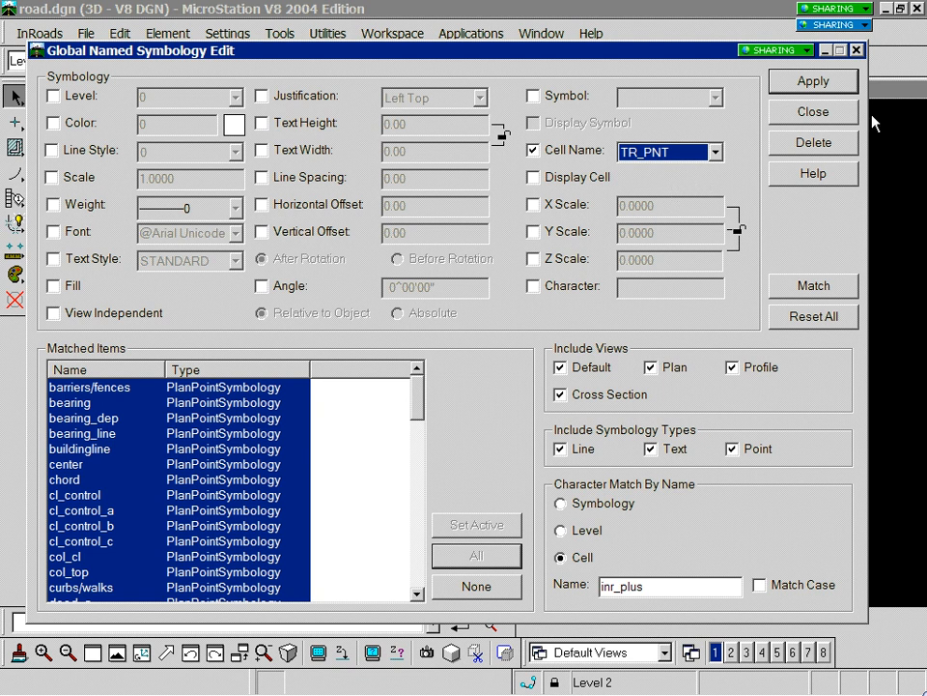
{"action": "left_click", "coordinate": [817, 82]}
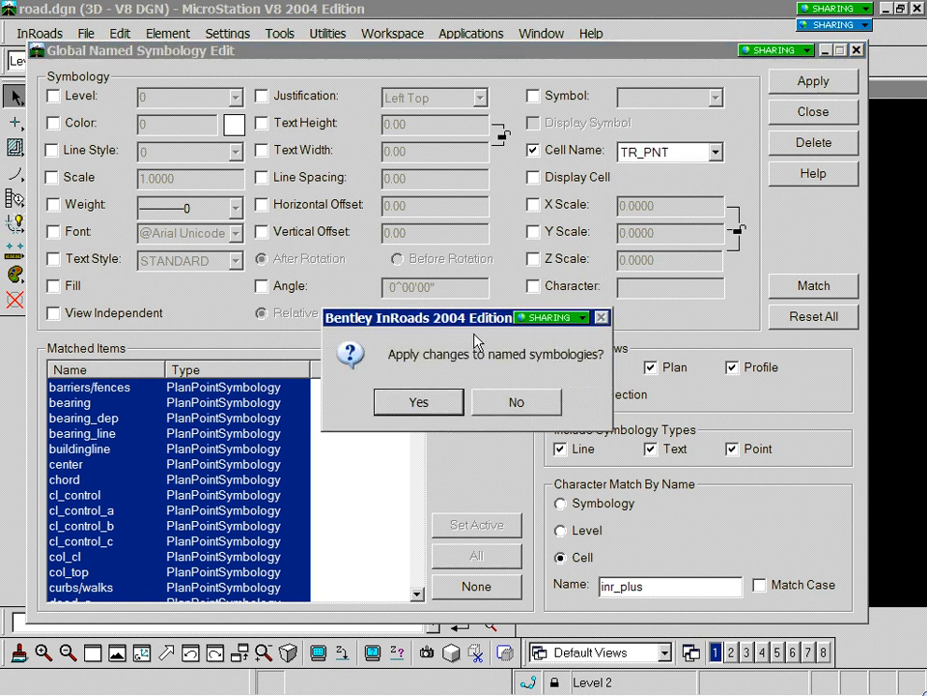
{"action": "left_click", "coordinate": [425, 404]}
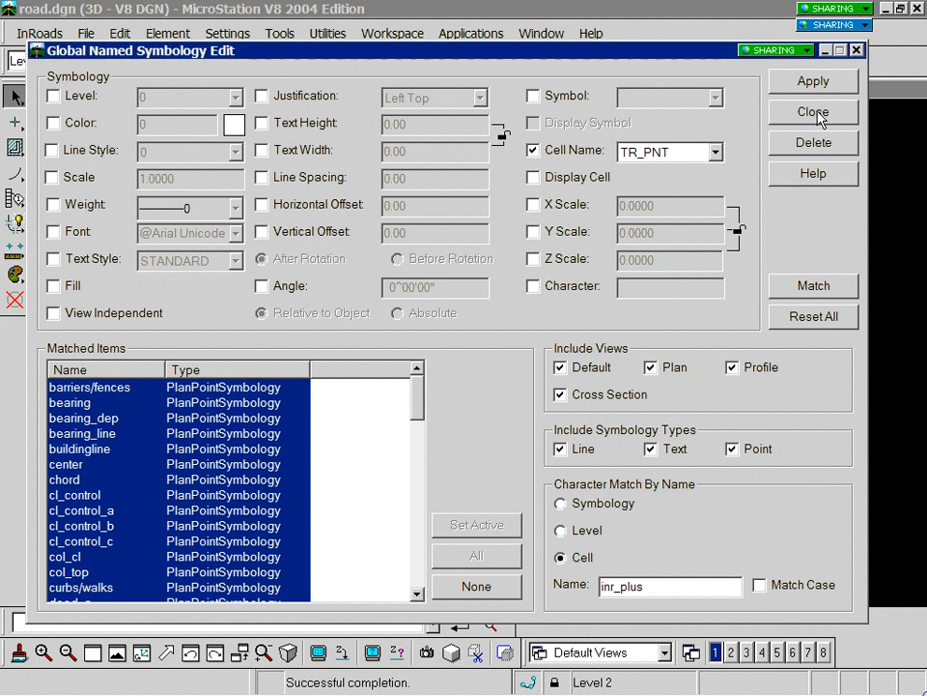
{"action": "left_click", "coordinate": [813, 112]}
- Rerun Verify Named Symbology on cells against the civil.cel, infra.cel and Test.cel libraries
{"action": "left_click_drag", "start_coordinate": [422, 145], "coordinate": [416, 123]}
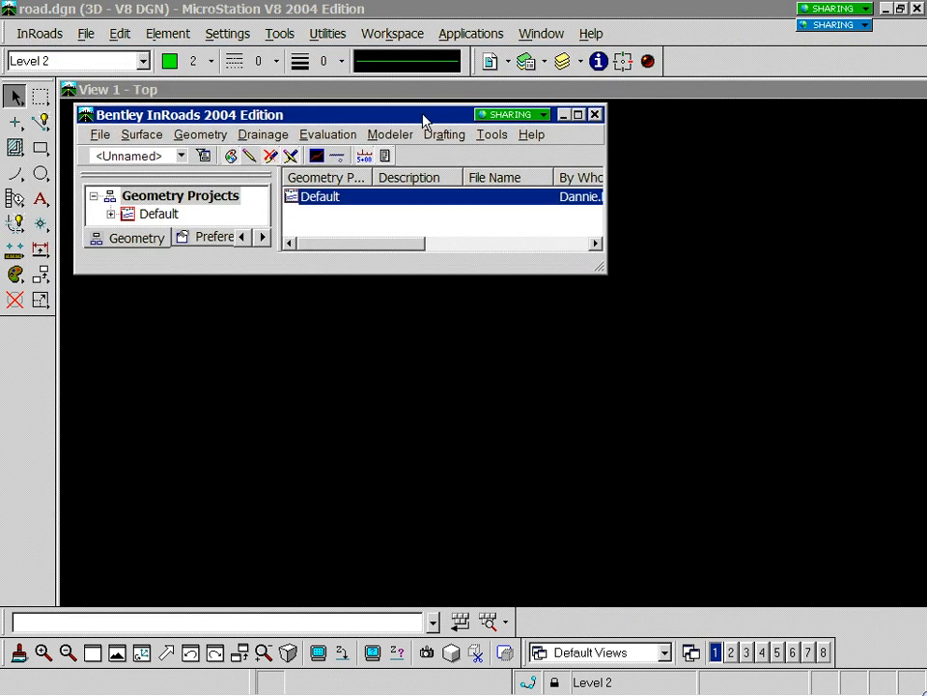
{"action": "left_click", "coordinate": [483, 137]}
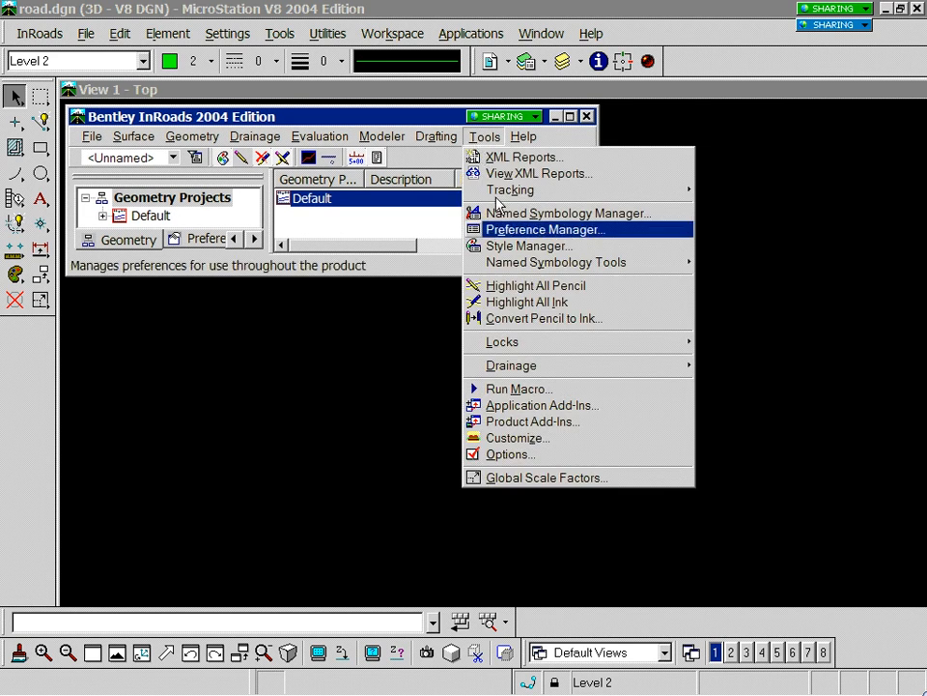
{"action": "mouse_move", "coordinate": [634, 262]}
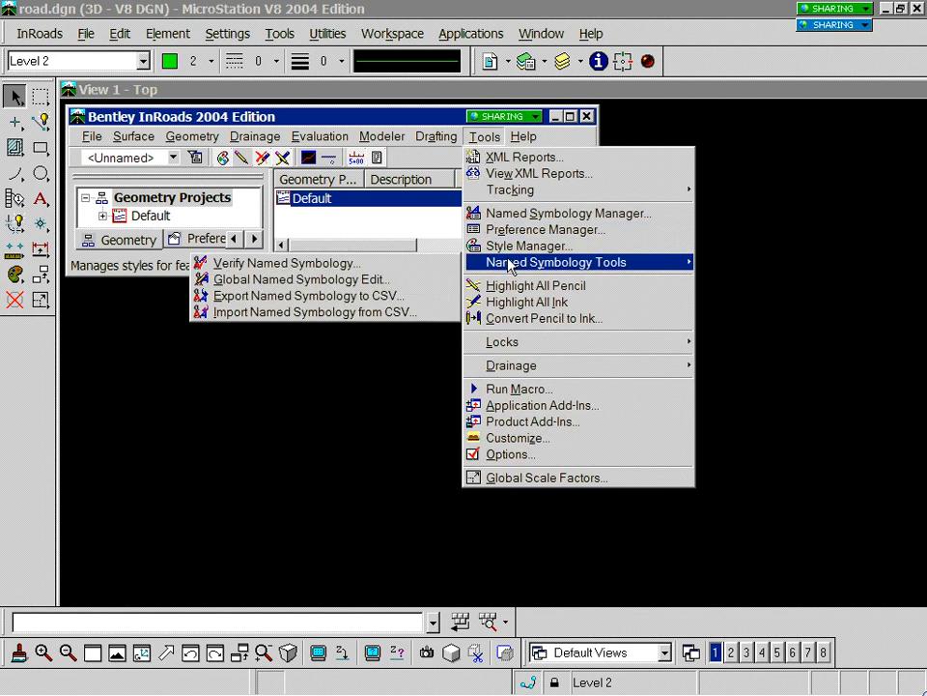
{"action": "left_click", "coordinate": [393, 262]}
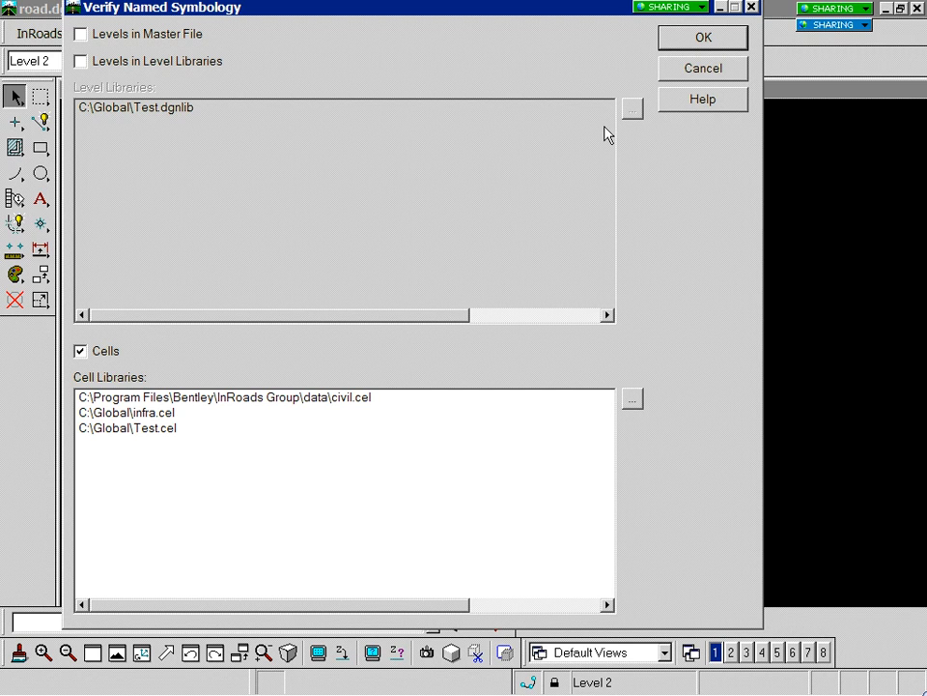
{"action": "left_click", "coordinate": [707, 38]}
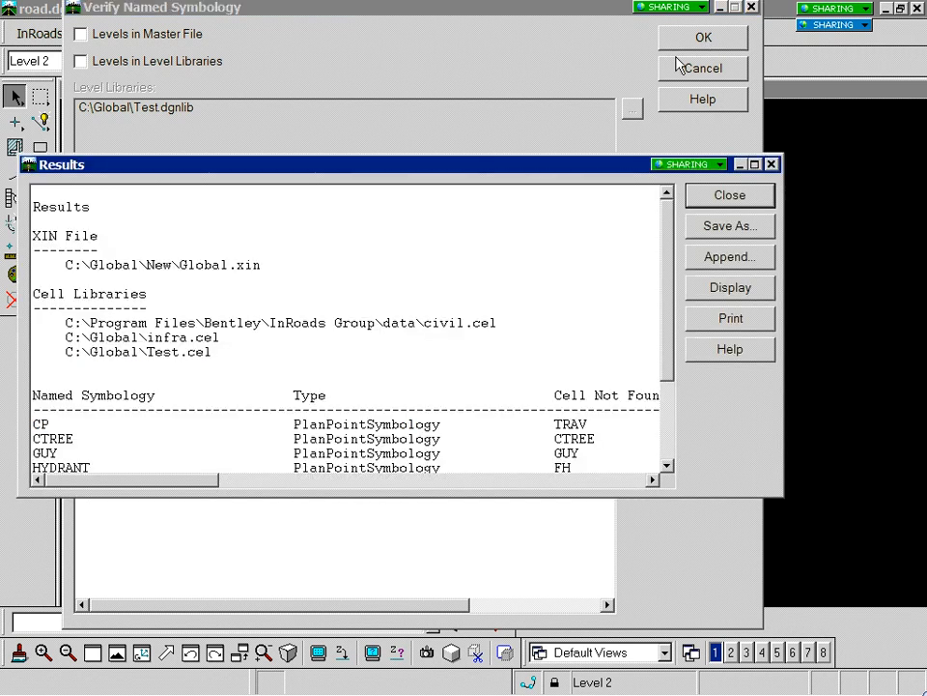
- Maximize the new verification results, check the cells still not found, and close the report and the verification dialog
{"action": "left_click", "coordinate": [753, 163]}
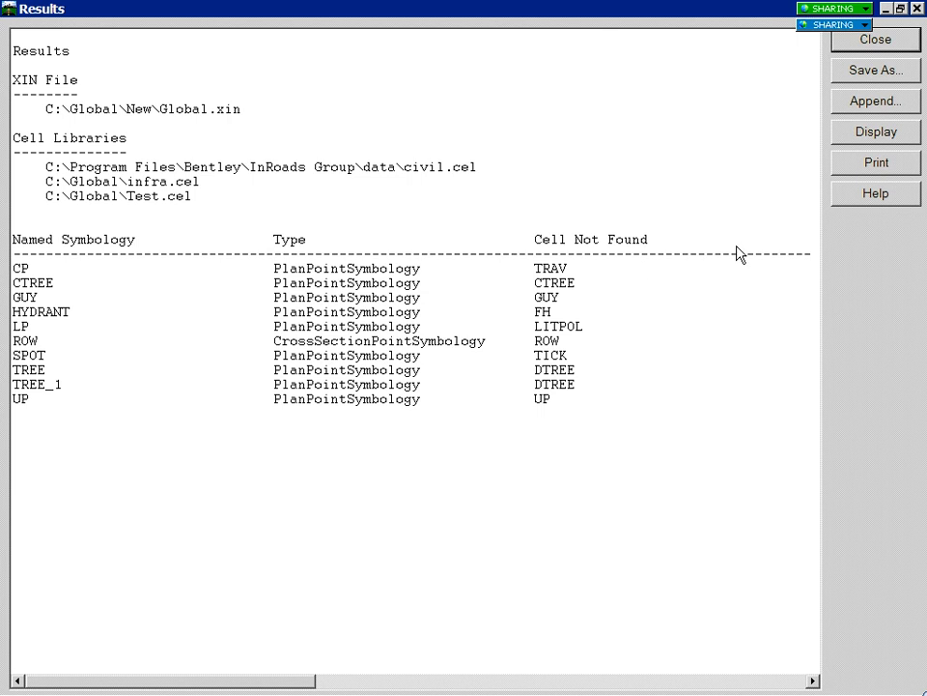
{"action": "left_click", "coordinate": [898, 45]}
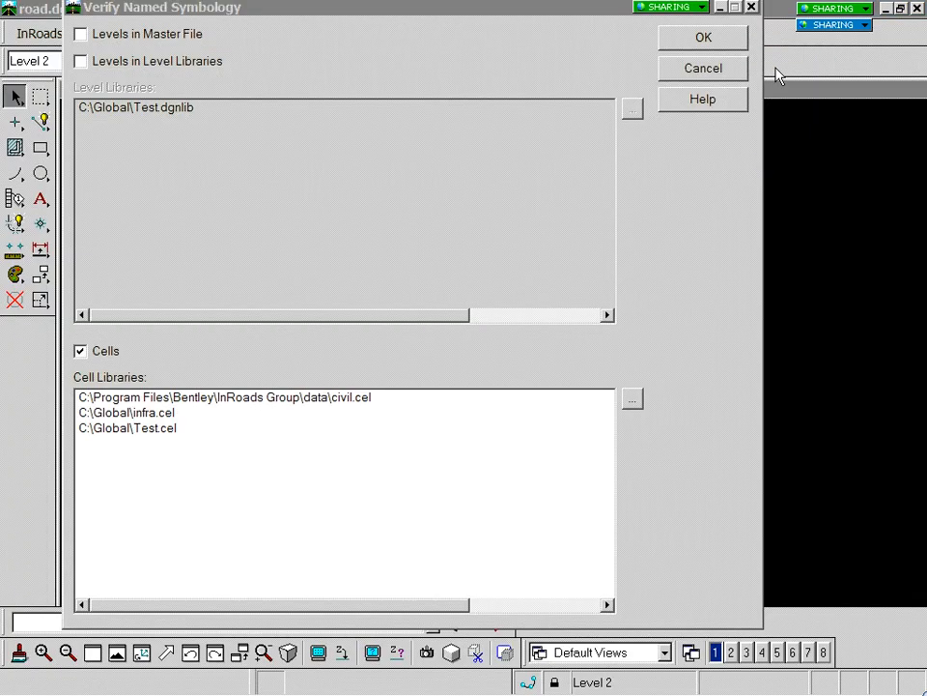
{"action": "left_click", "coordinate": [718, 70]}
- Switch to the presentation to read the Export Named Symbology to CSV slide, and return to InRoads
{"action": "key", "text": "alt+Tab"}
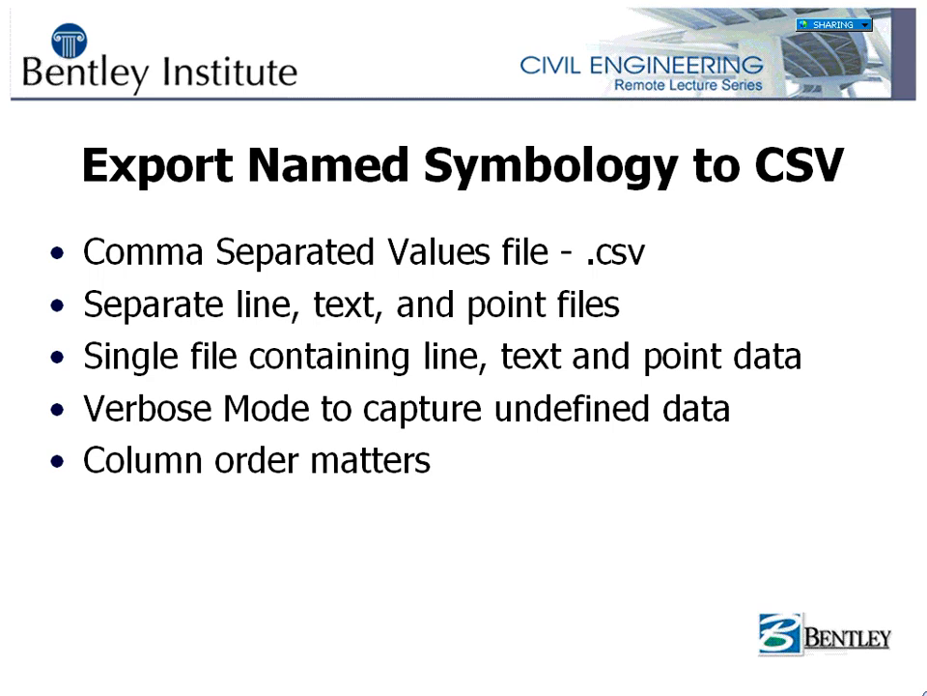
{"action": "key", "text": "alt+Tab"}
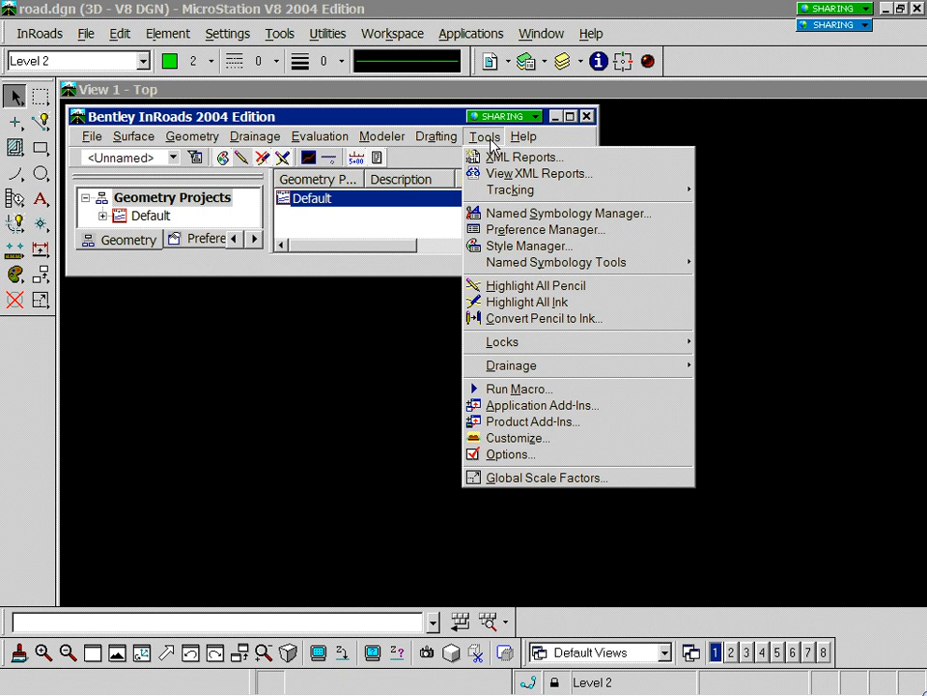
- Open Export Named Symbology to CSV and set it to export to a single file in Verbose Mode
{"action": "mouse_move", "coordinate": [552, 268]}
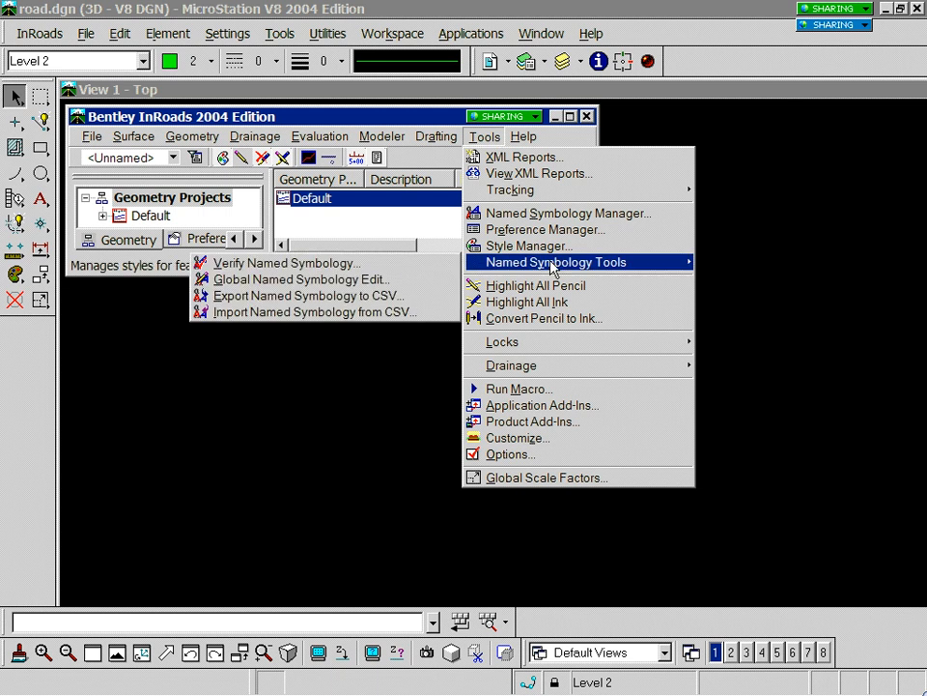
{"action": "left_click", "coordinate": [380, 302]}
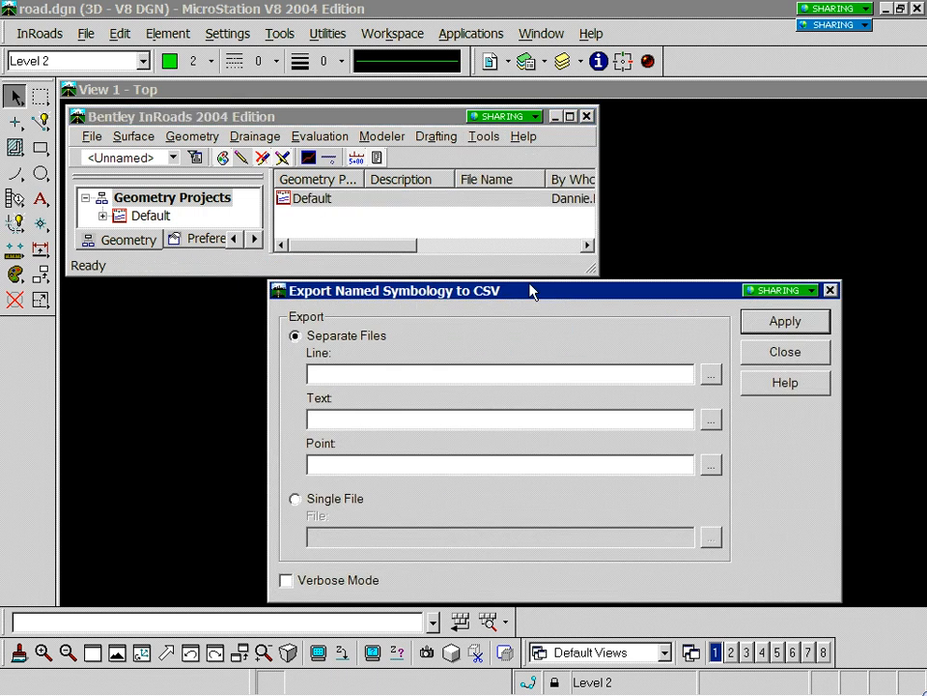
{"action": "left_click_drag", "start_coordinate": [532, 290], "coordinate": [381, 273]}
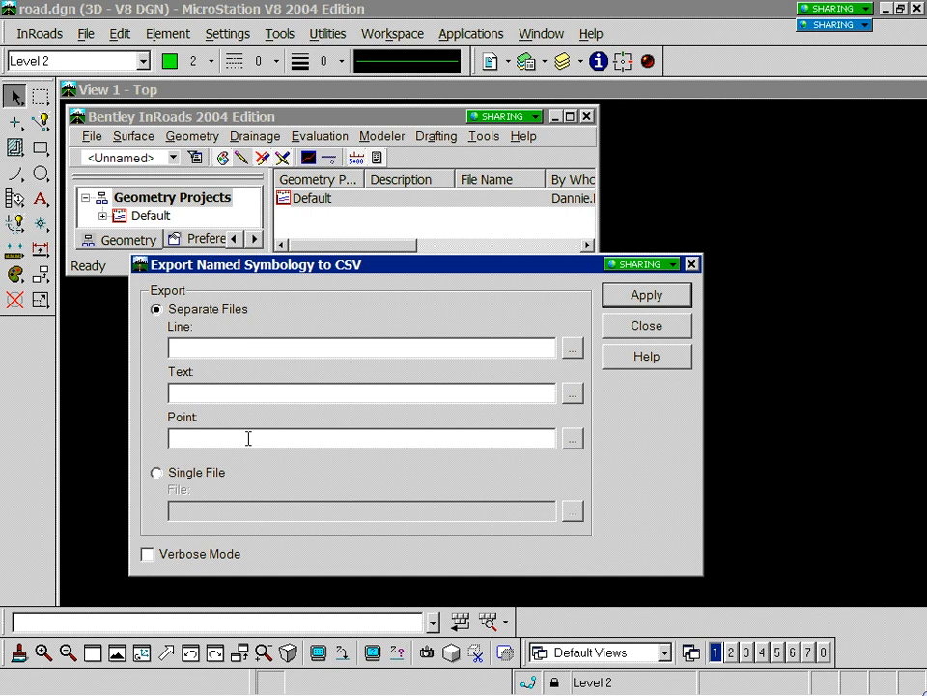
{"action": "left_click", "coordinate": [157, 473]}
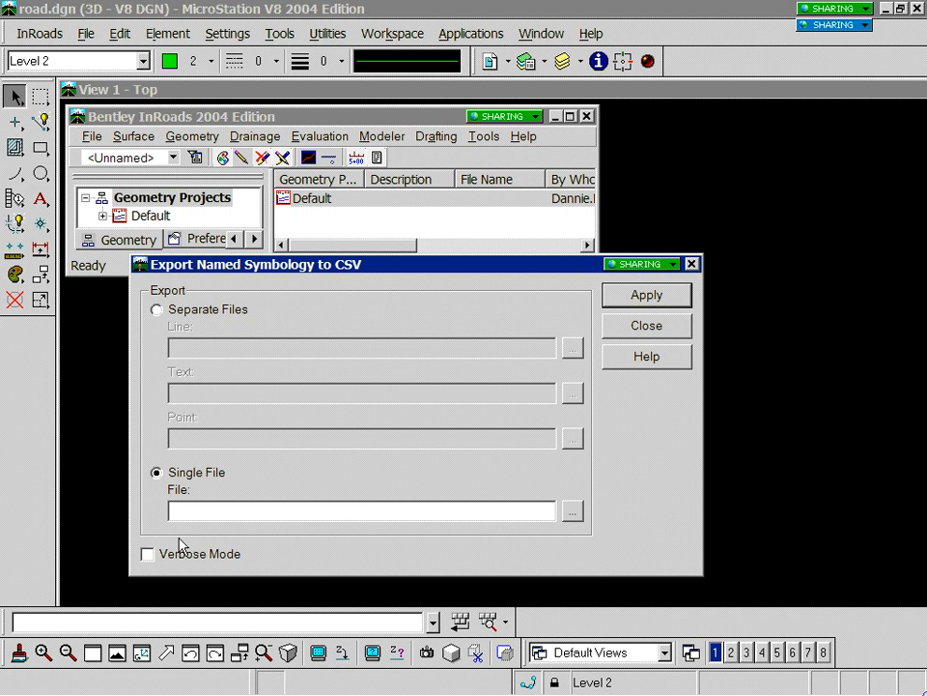
{"action": "left_click", "coordinate": [148, 555]}
- Set the export file to Export.csv in the C:\Global\New folder and run the named symbology export
{"action": "left_click", "coordinate": [574, 513]}
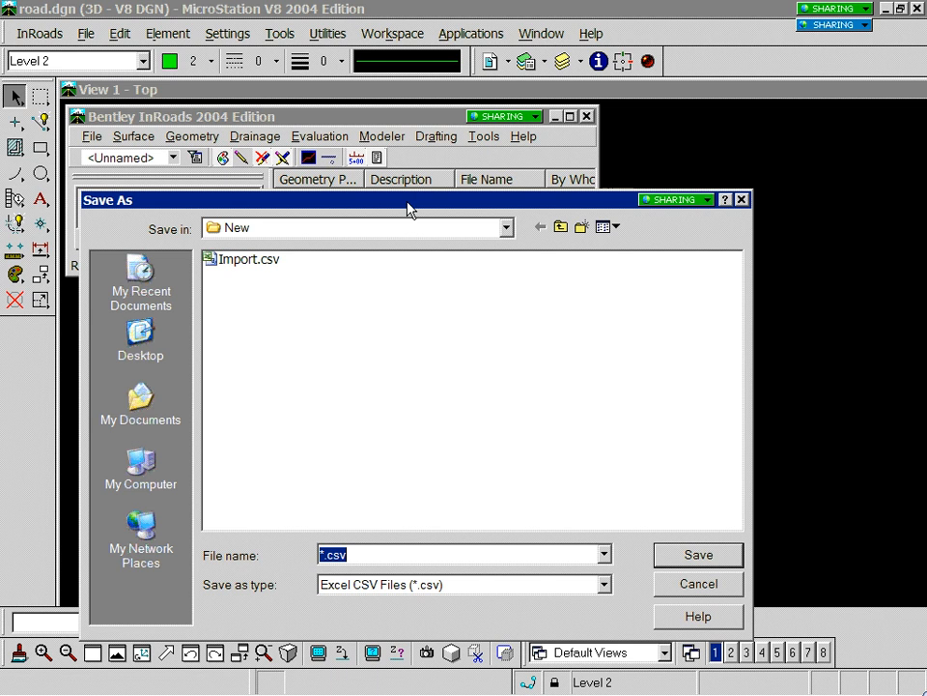
{"action": "left_click_drag", "start_coordinate": [423, 204], "coordinate": [426, 171]}
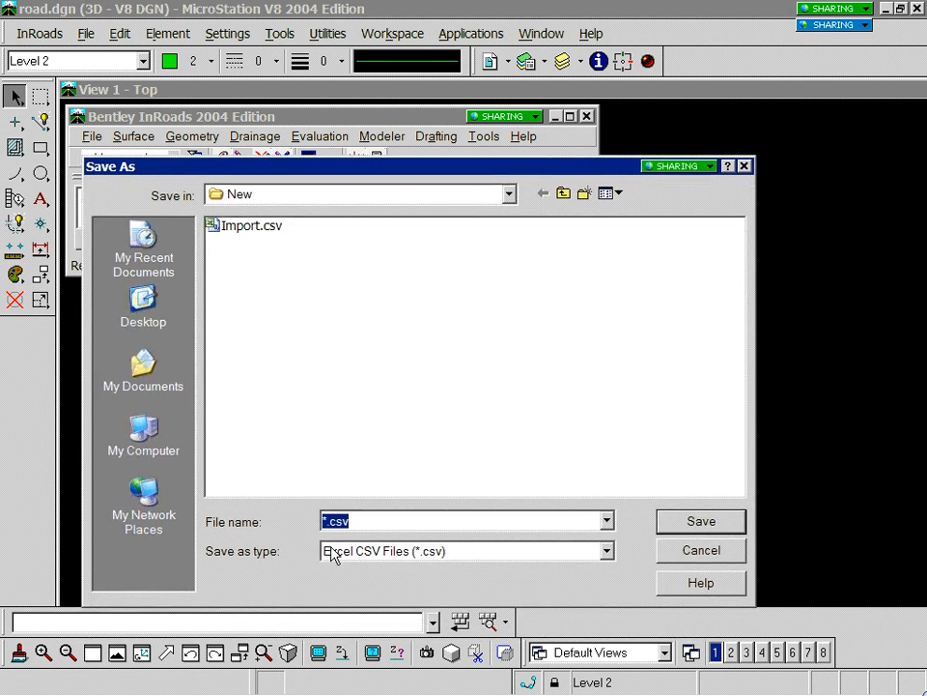
{"action": "left_click", "coordinate": [329, 524]}
{"action": "key", "text": "BackSpace"}
{"action": "type", "text": "Expor"}
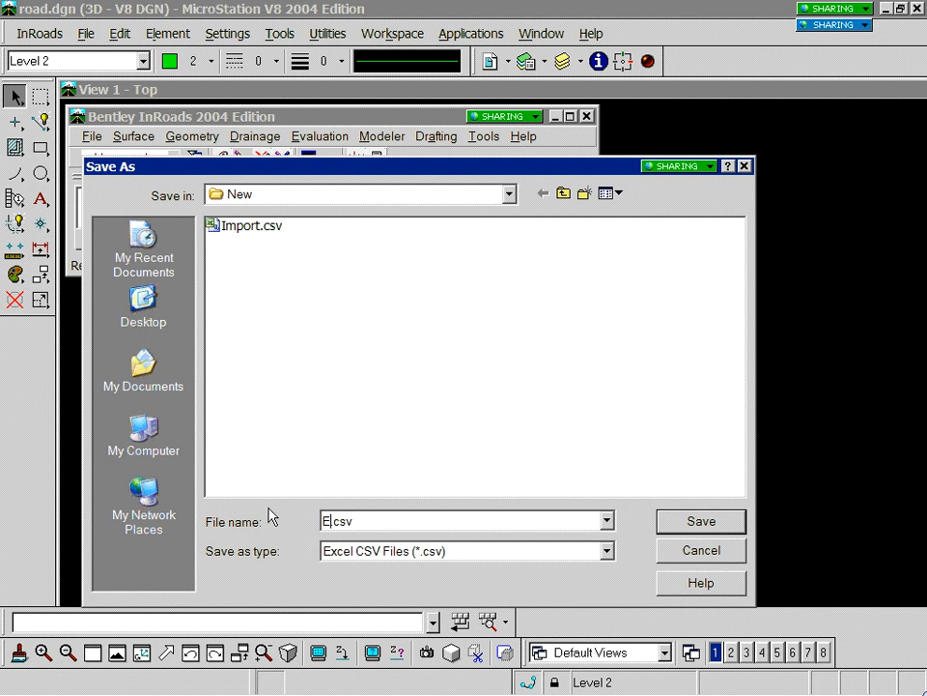
{"action": "type", "text": "t"}
{"action": "left_click_drag", "start_coordinate": [376, 175], "coordinate": [609, 232]}
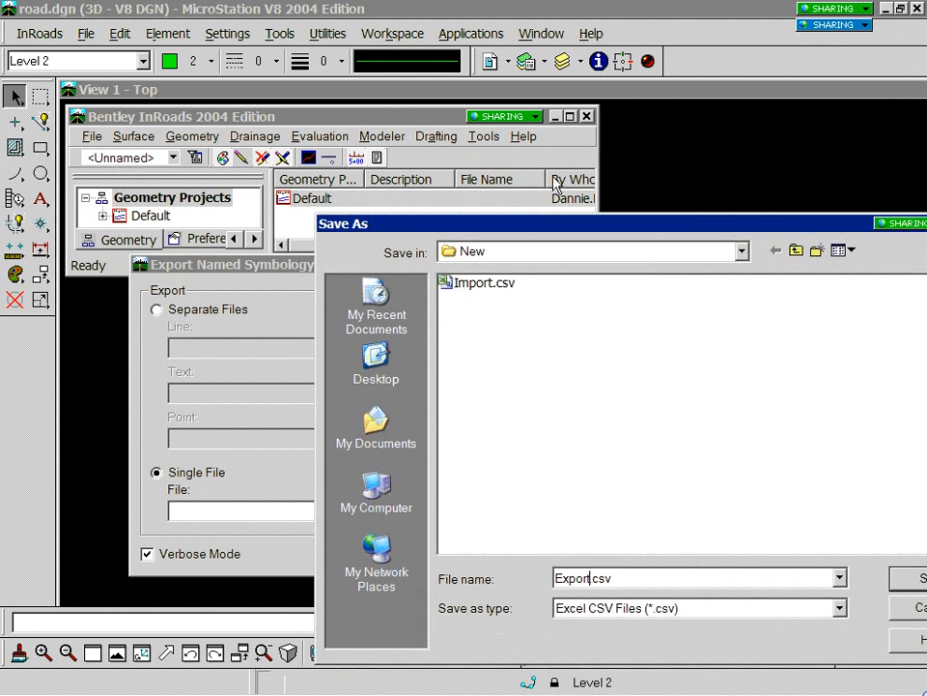
{"action": "left_click_drag", "start_coordinate": [557, 187], "coordinate": [408, 103]}
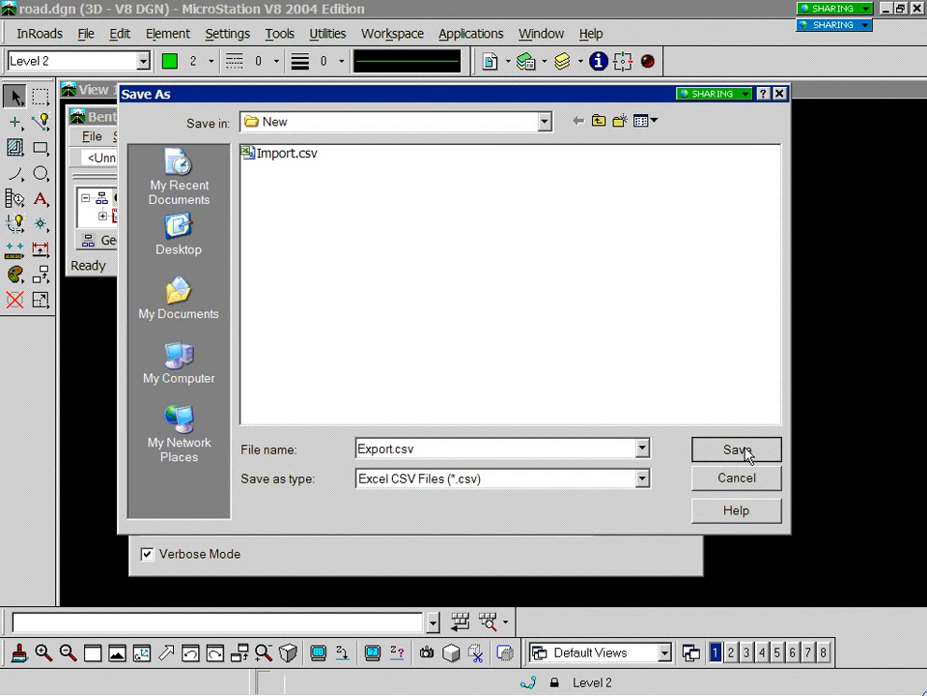
{"action": "left_click", "coordinate": [737, 450]}
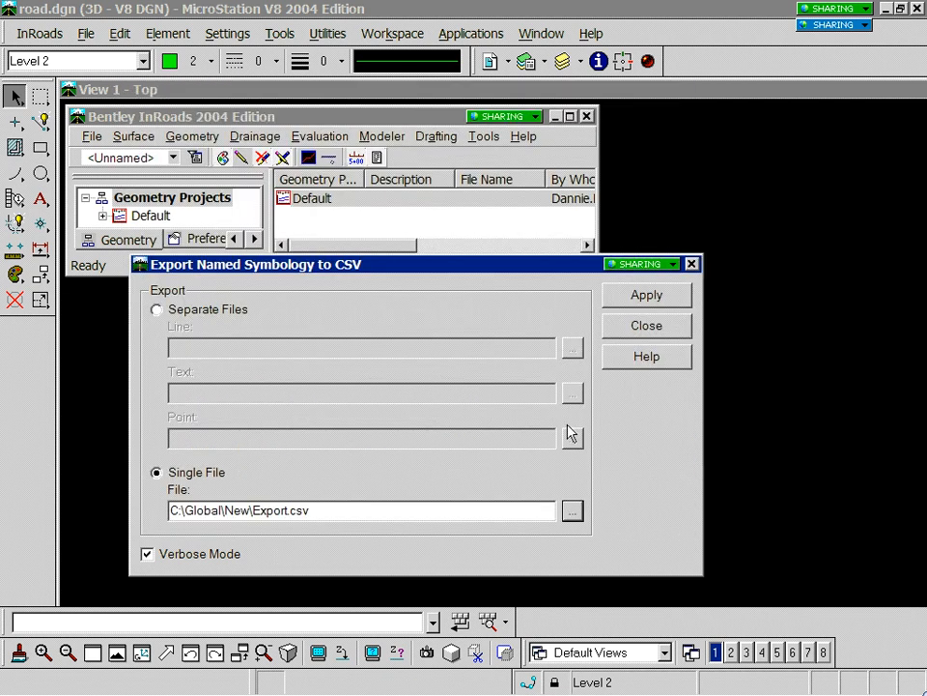
{"action": "left_click", "coordinate": [653, 296]}
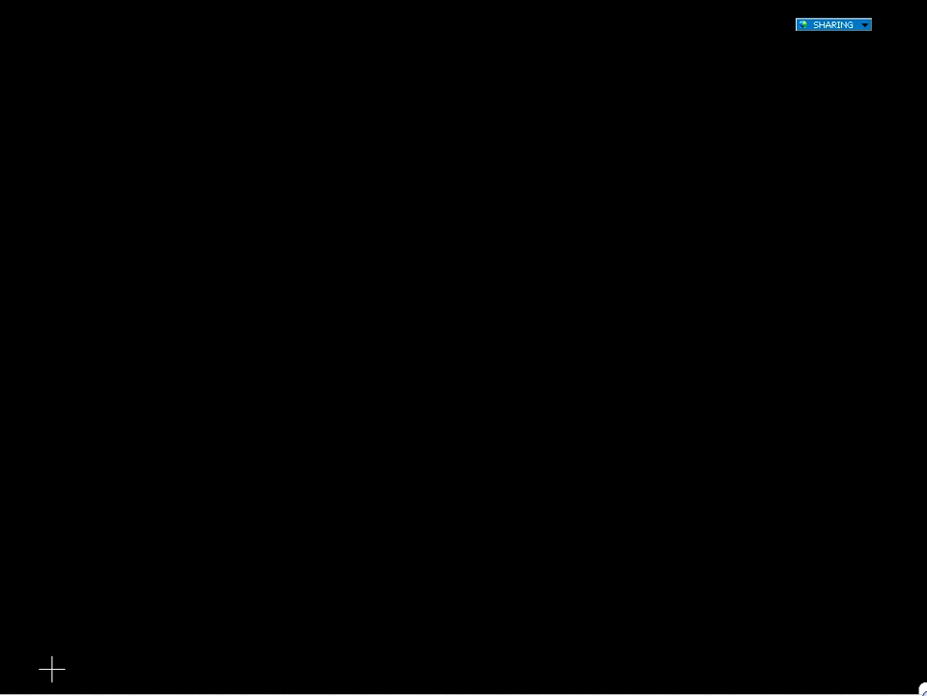
- Switch to the desktop, open C:\Global\export.csv in Excel, and widen the first Line Type and Layer Name columns
{"action": "key", "text": "alt+Tab"}
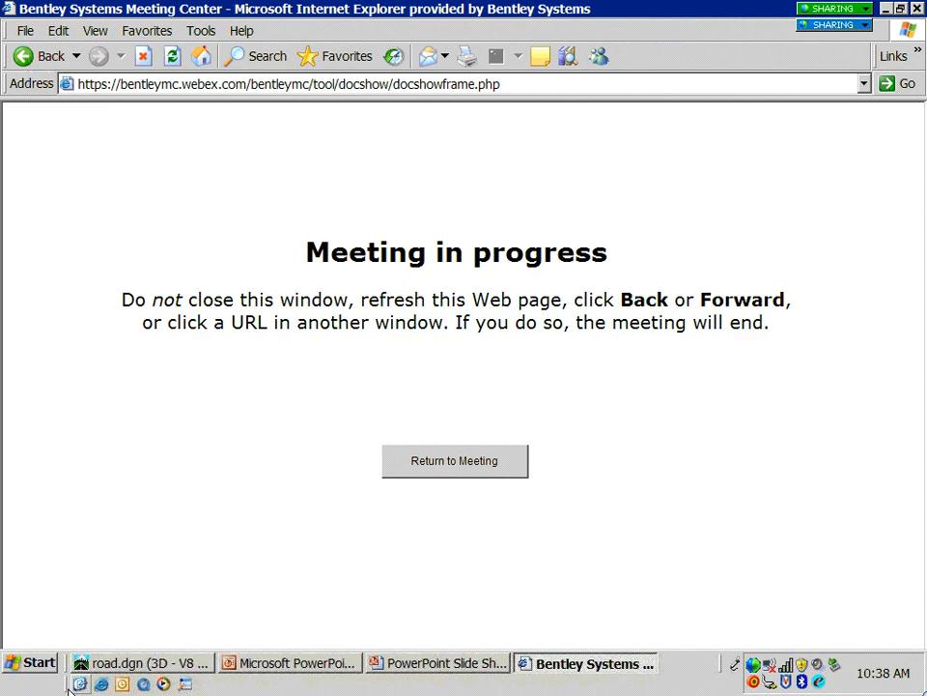
{"action": "left_click", "coordinate": [80, 683]}
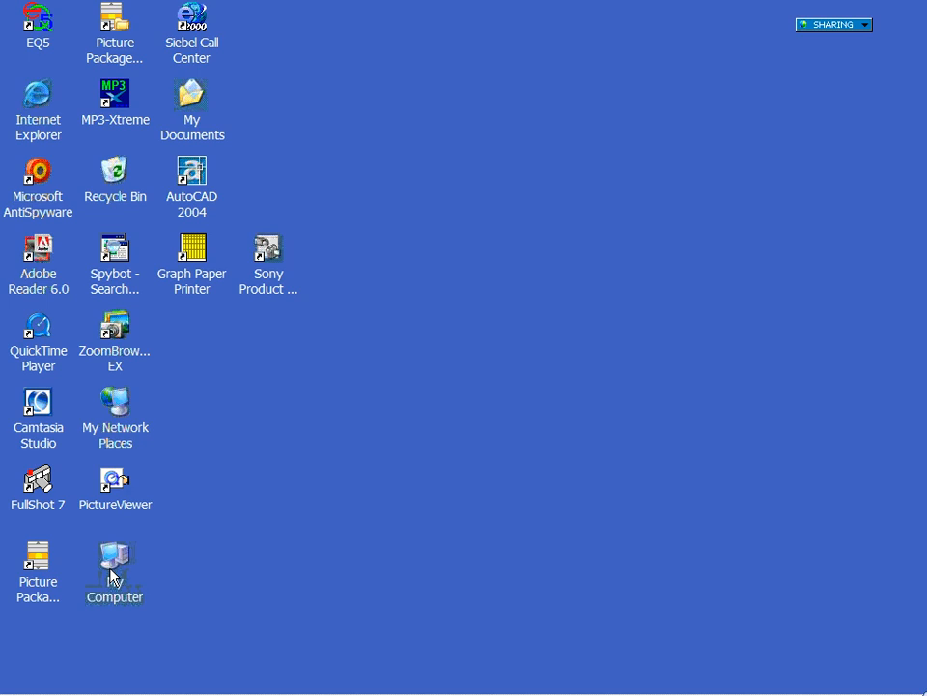
{"action": "double_click", "coordinate": [111, 576]}
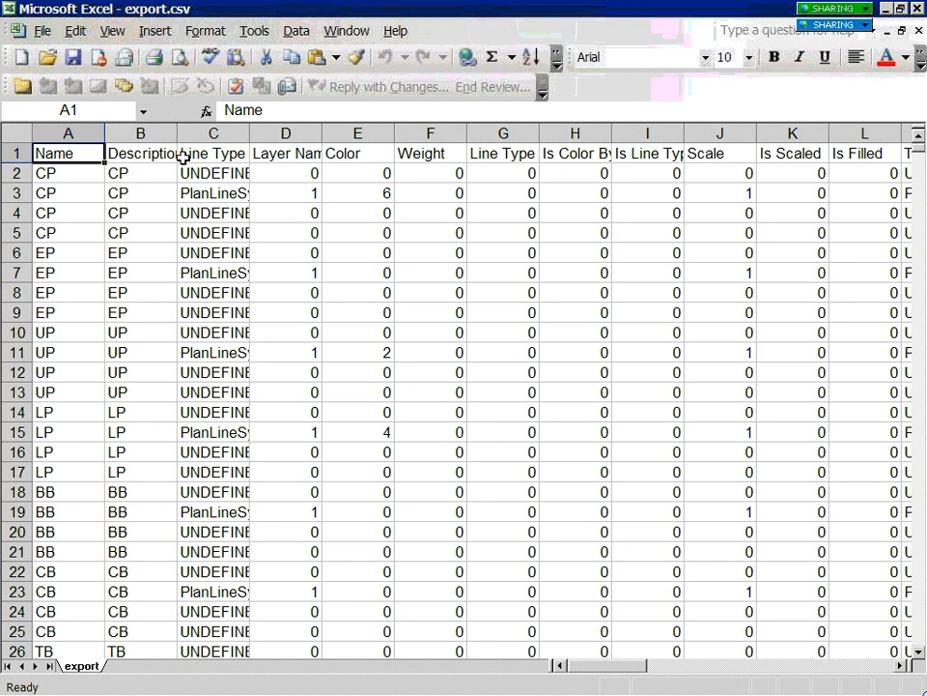
{"action": "left_click_drag", "start_coordinate": [248, 133], "coordinate": [307, 134]}
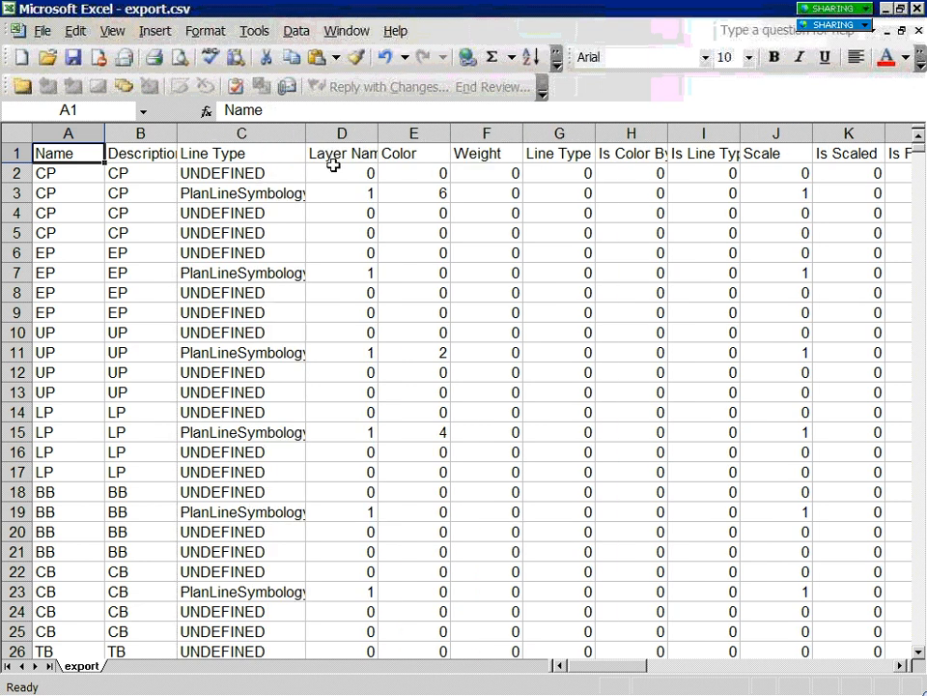
{"action": "left_click_drag", "start_coordinate": [377, 134], "coordinate": [401, 133]}
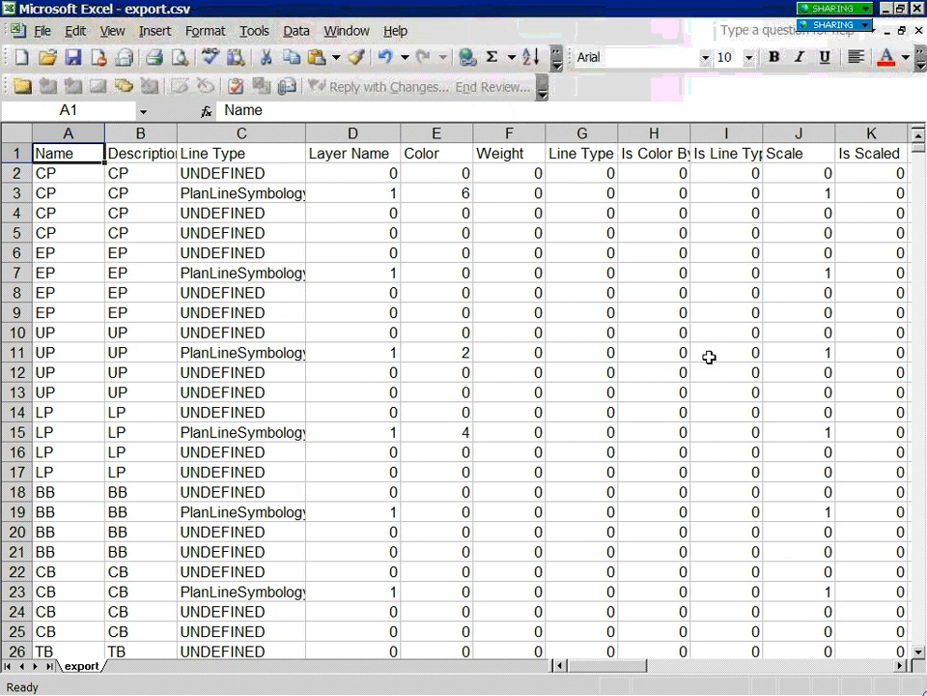
- Examine the exported line and text symbology columns across the sheet, and return to cell A1
{"action": "left_click", "coordinate": [901, 666]}
{"action": "left_click", "coordinate": [901, 665]}
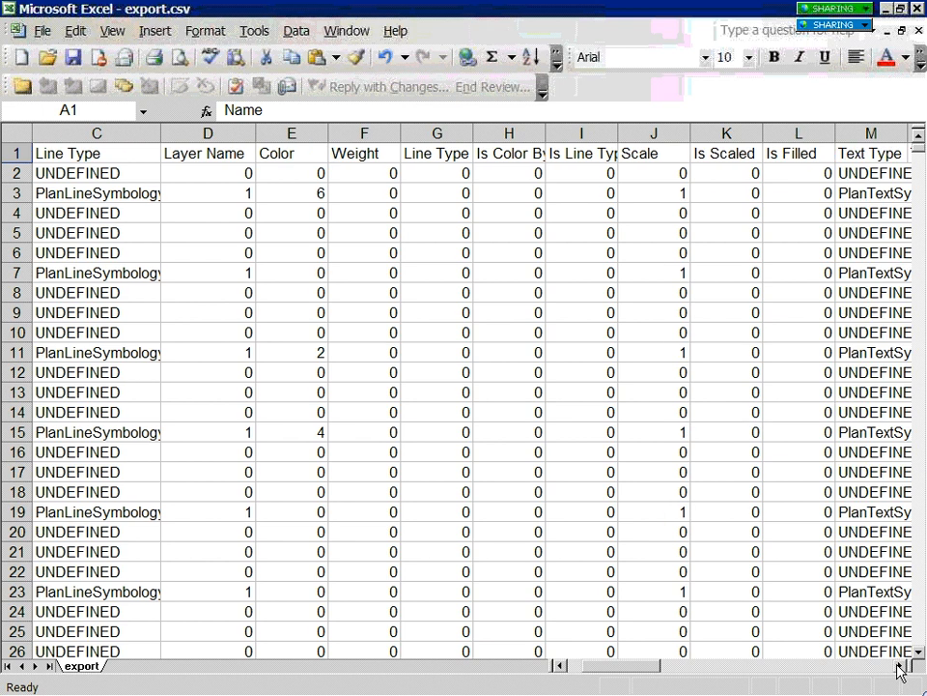
{"action": "left_click", "coordinate": [902, 665]}
{"action": "left_click", "coordinate": [902, 665]}
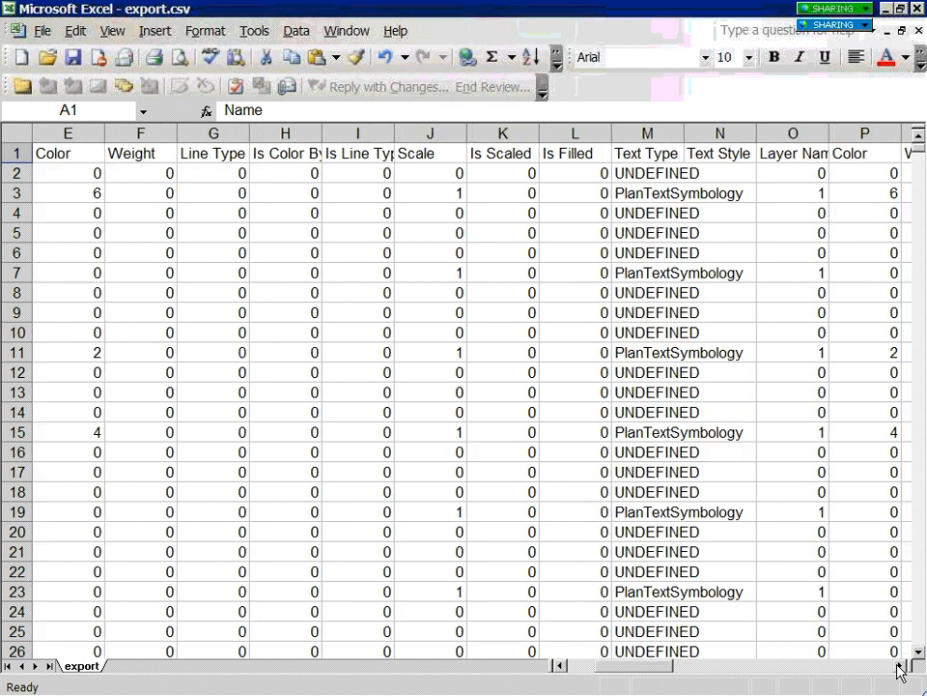
{"action": "left_click", "coordinate": [902, 665]}
{"action": "left_click", "coordinate": [901, 665]}
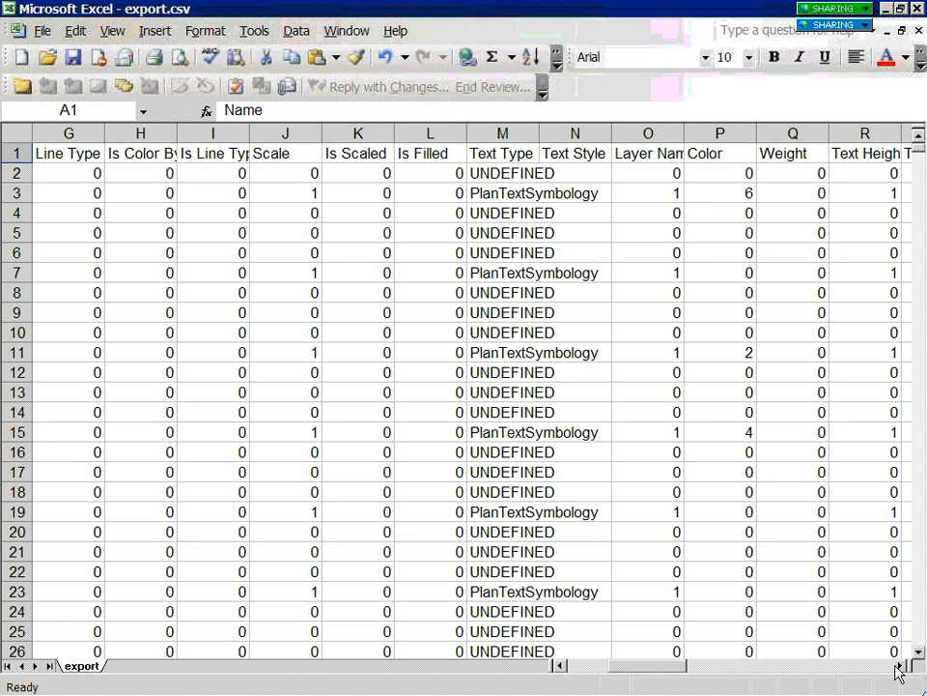
{"action": "left_click", "coordinate": [902, 666]}
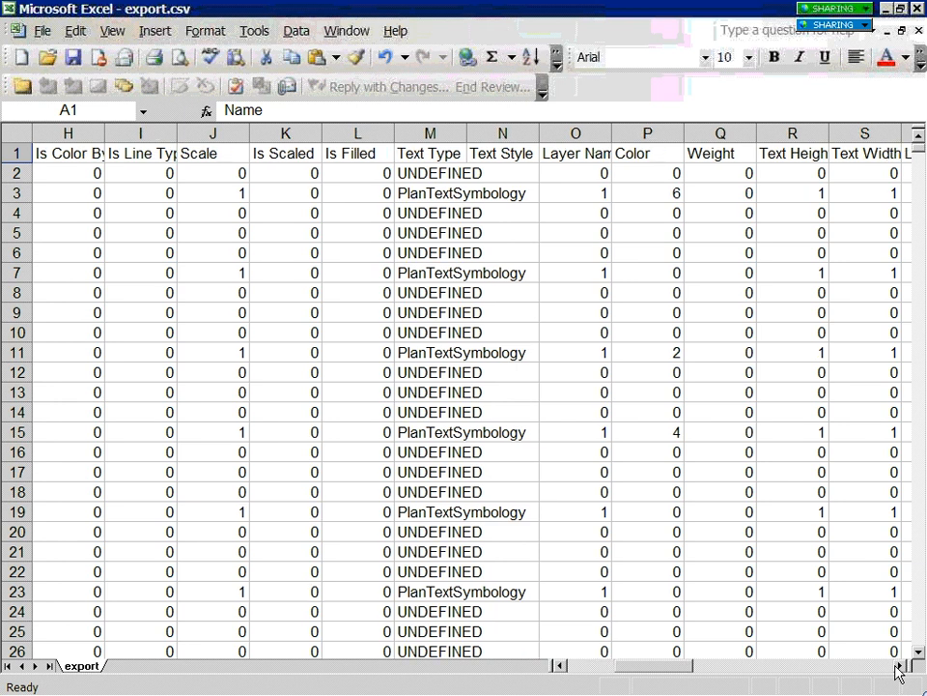
{"action": "left_click", "coordinate": [898, 666]}
{"action": "left_click", "coordinate": [898, 666]}
{"action": "left_click", "coordinate": [899, 665]}
{"action": "left_click", "coordinate": [899, 665]}
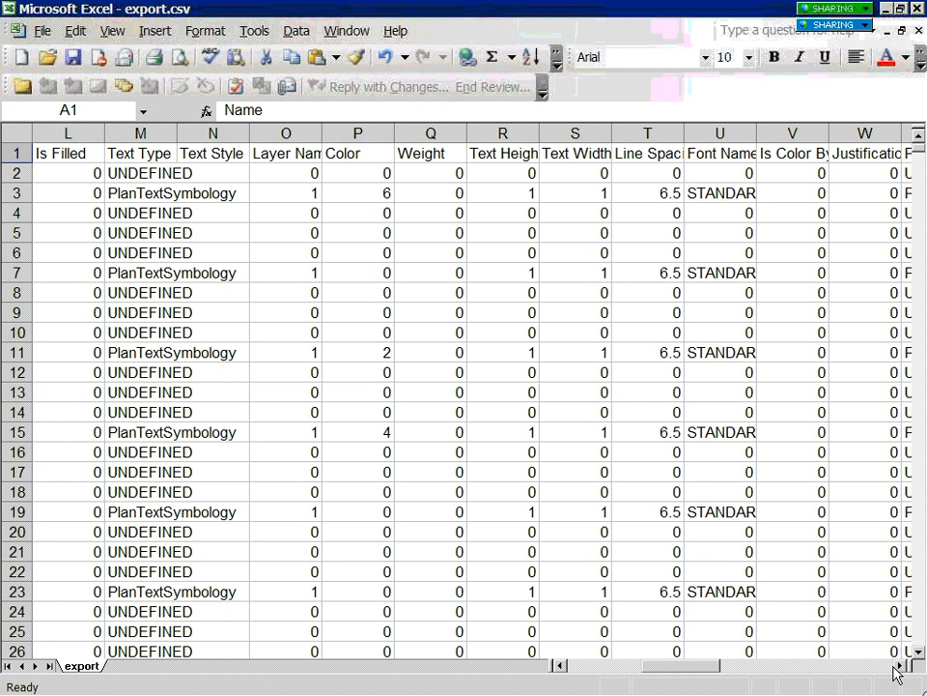
{"action": "key", "text": "ctrl+Home"}
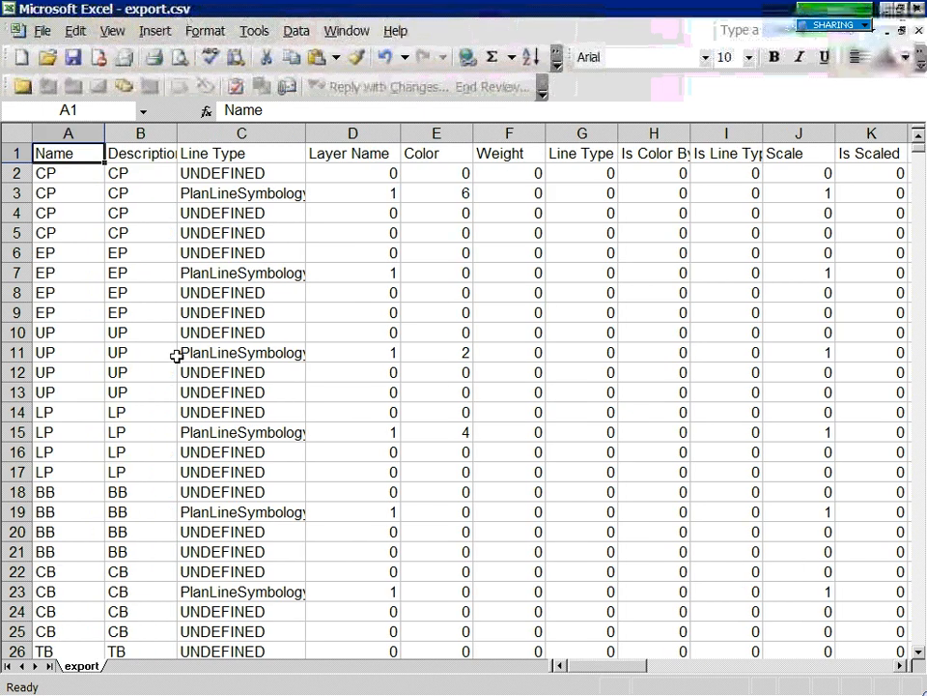
- Check the Save As file type for export.csv, cancel it, and close the file without saving changes
{"action": "left_click", "coordinate": [46, 33]}
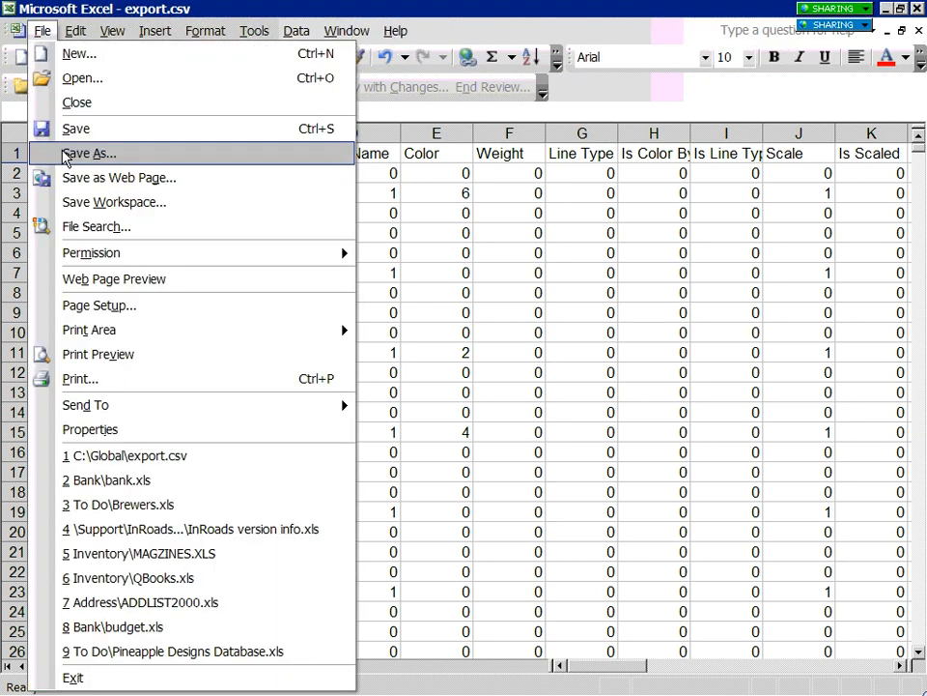
{"action": "left_click", "coordinate": [65, 154]}
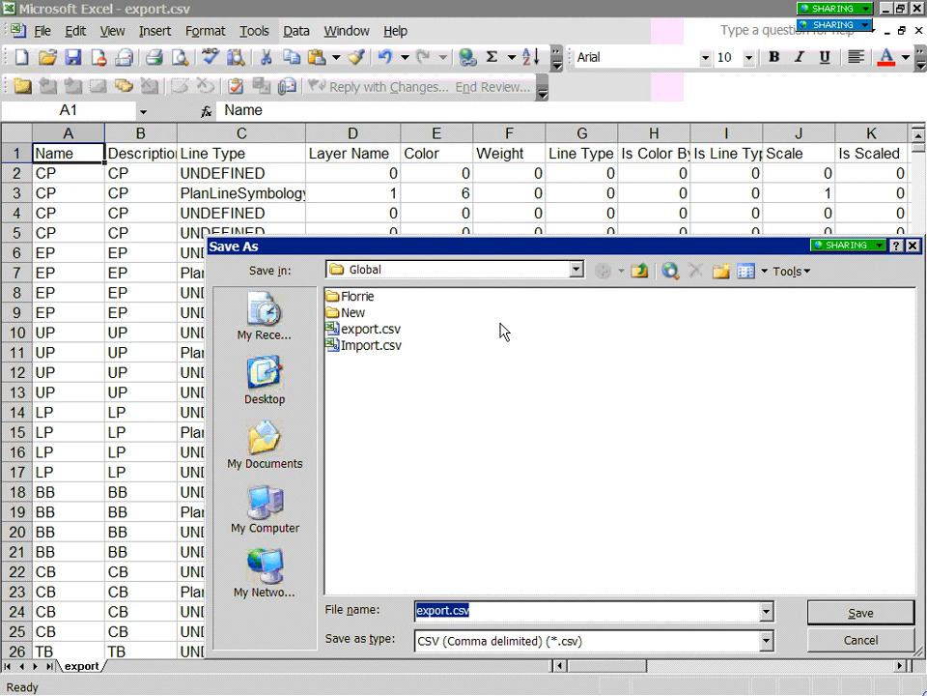
{"action": "left_click", "coordinate": [858, 641]}
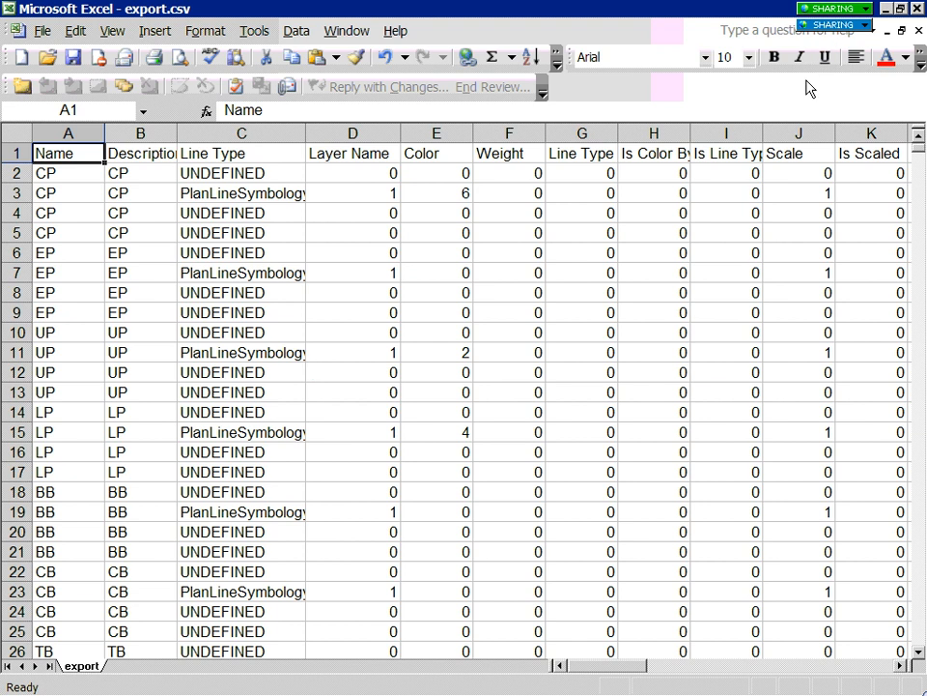
{"action": "left_click", "coordinate": [918, 31]}
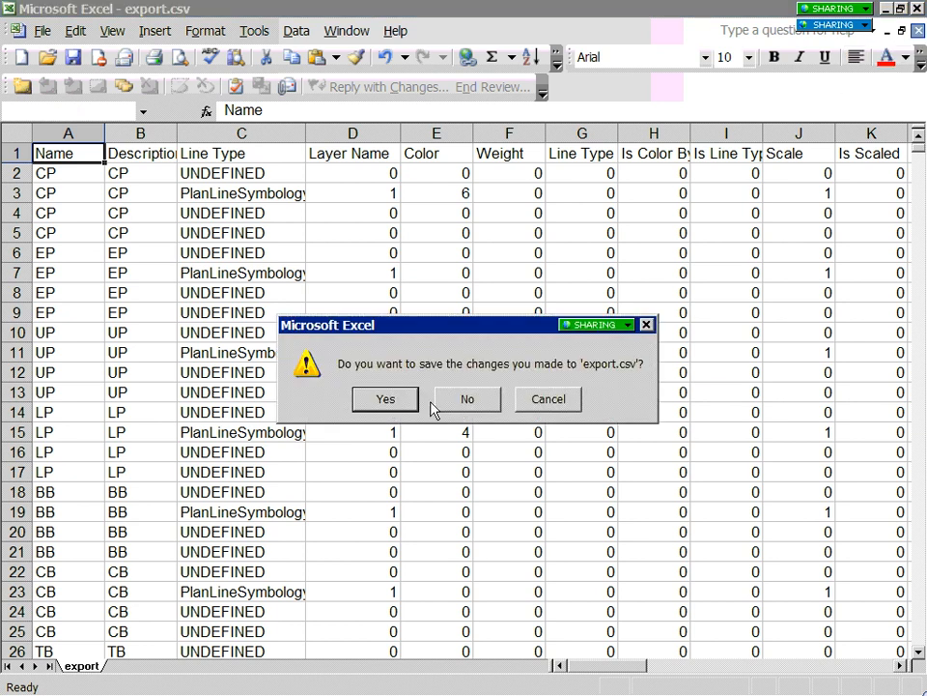
{"action": "left_click", "coordinate": [470, 410]}
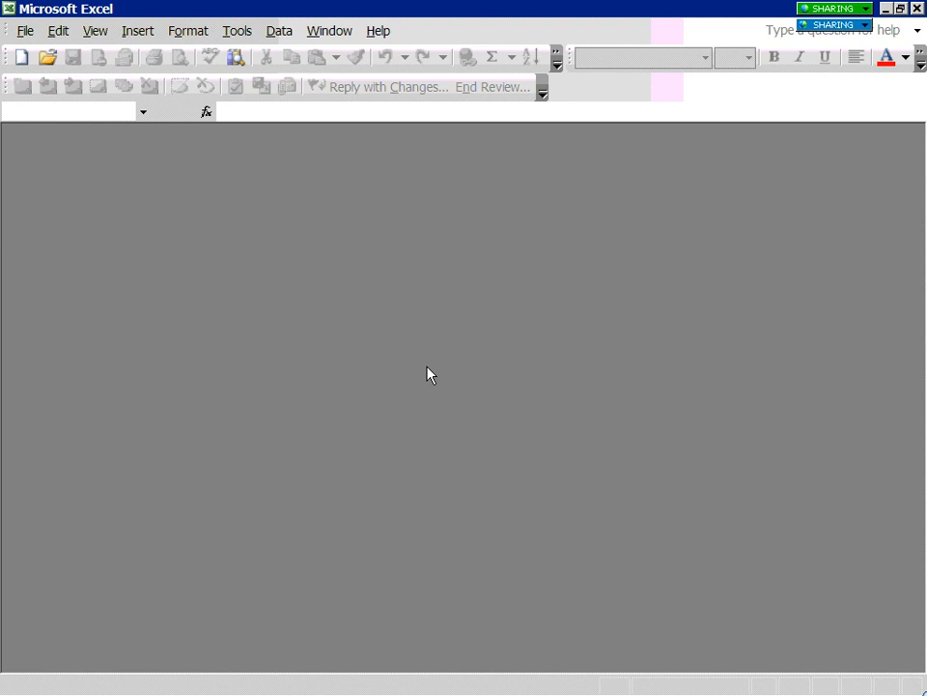
- Switch to the presentation and advance to the Import Named Symbology from CSV slide
{"action": "key", "text": "alt+Tab"}
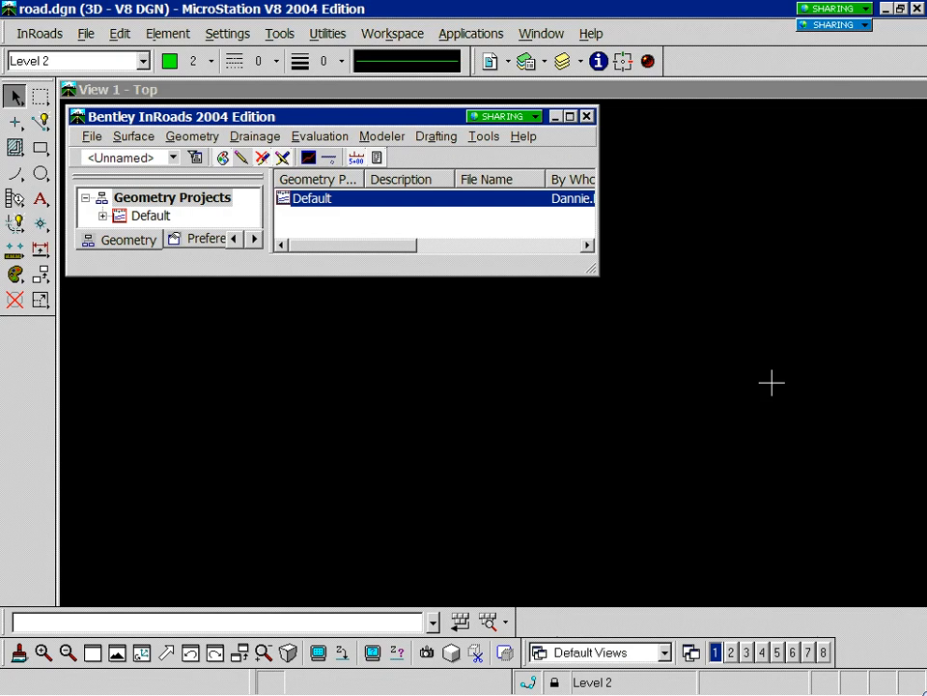
{"action": "key", "text": "alt+Tab"}
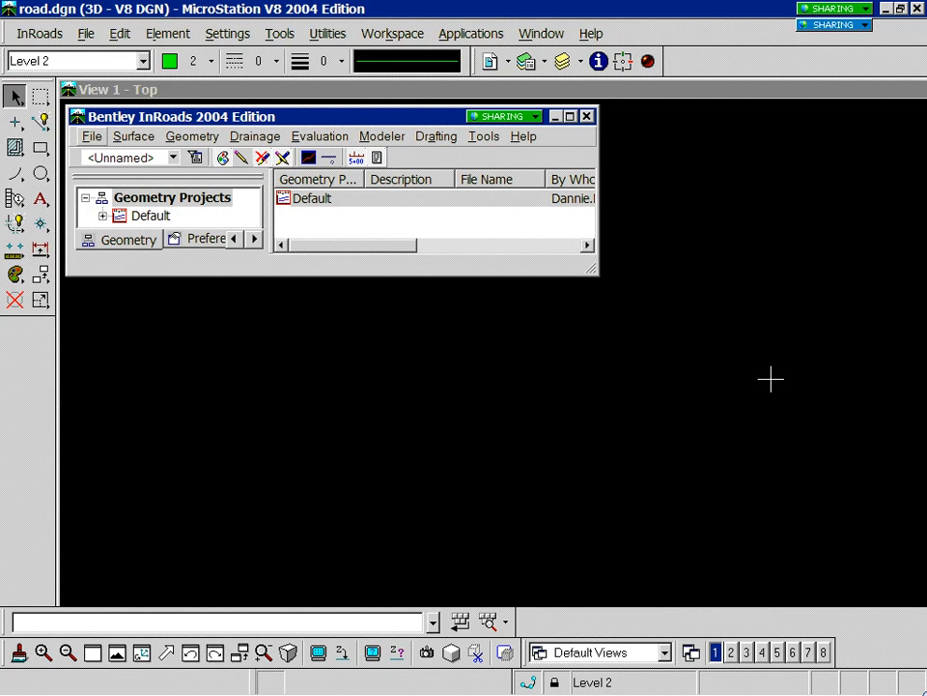
{"action": "key", "text": "alt+Tab"}
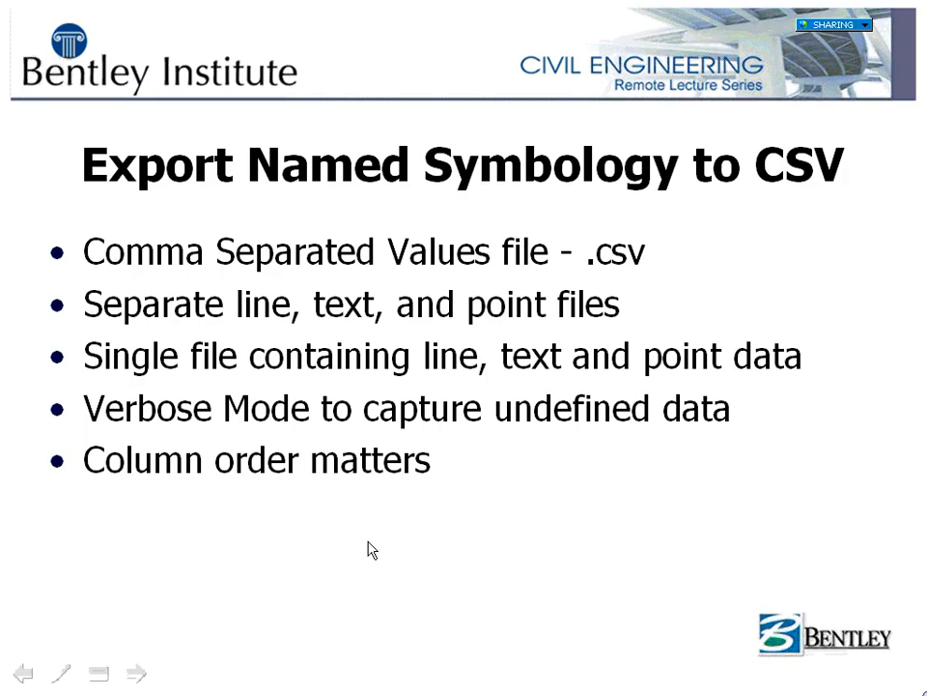
{"action": "left_click", "coordinate": [368, 549]}
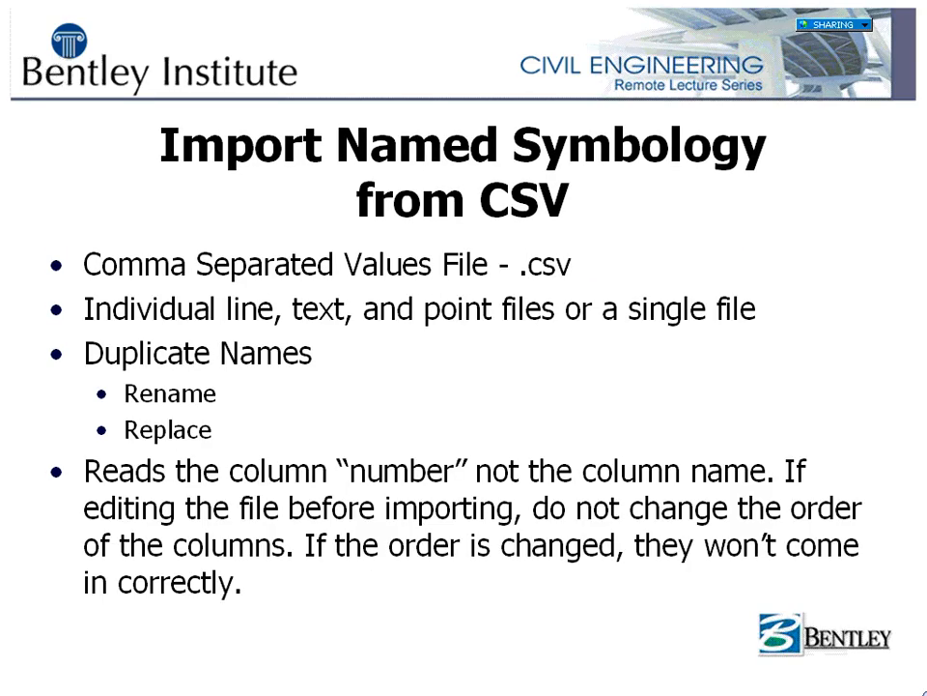
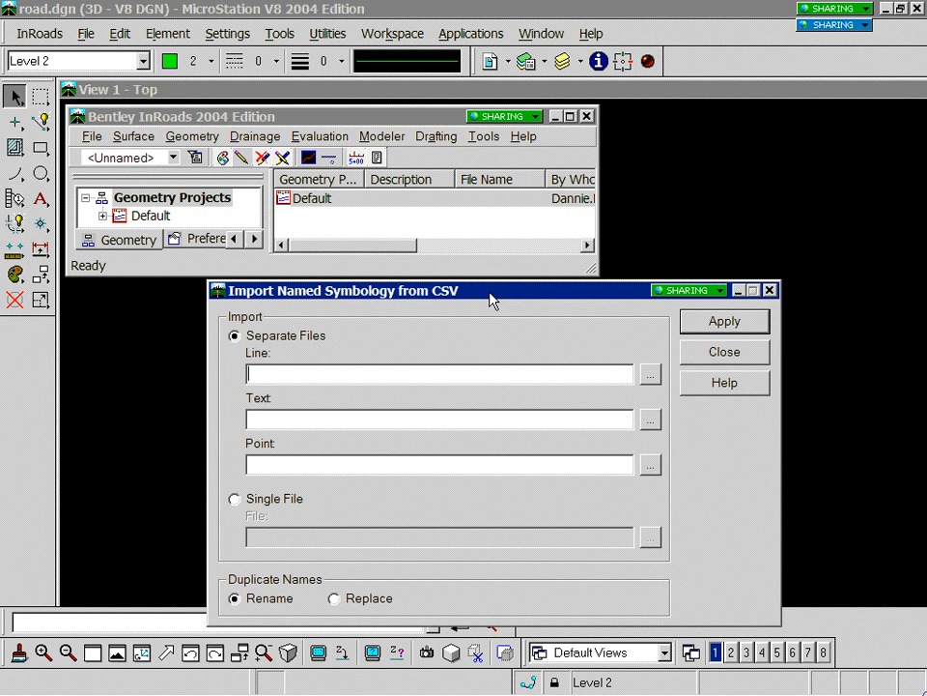
- Set Import Named Symbology from CSV to import from a single file and replace duplicate names
{"action": "left_click_drag", "start_coordinate": [489, 300], "coordinate": [366, 226]}
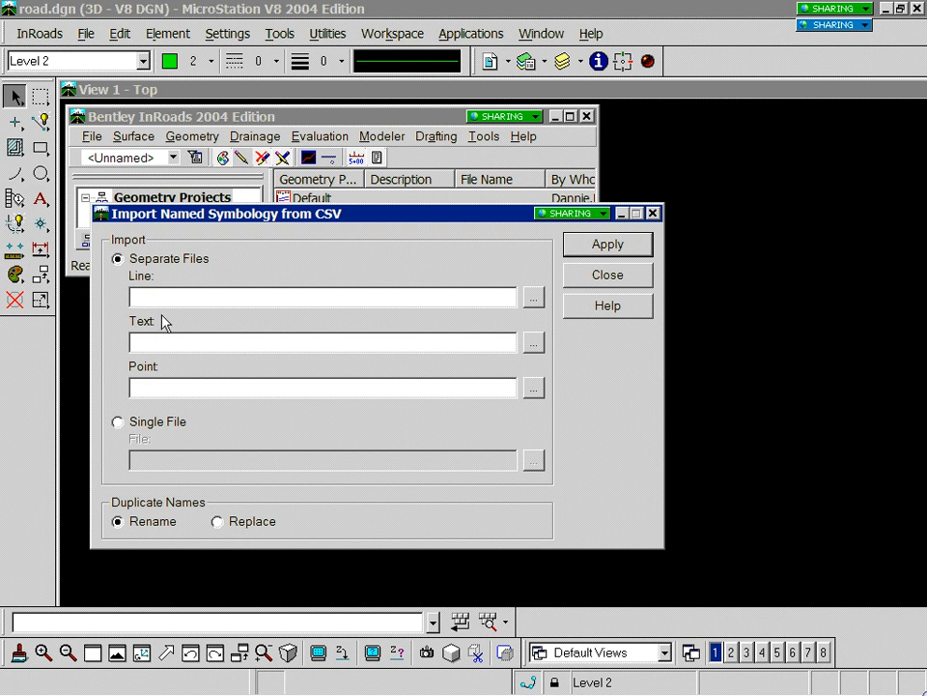
{"action": "left_click", "coordinate": [534, 298]}
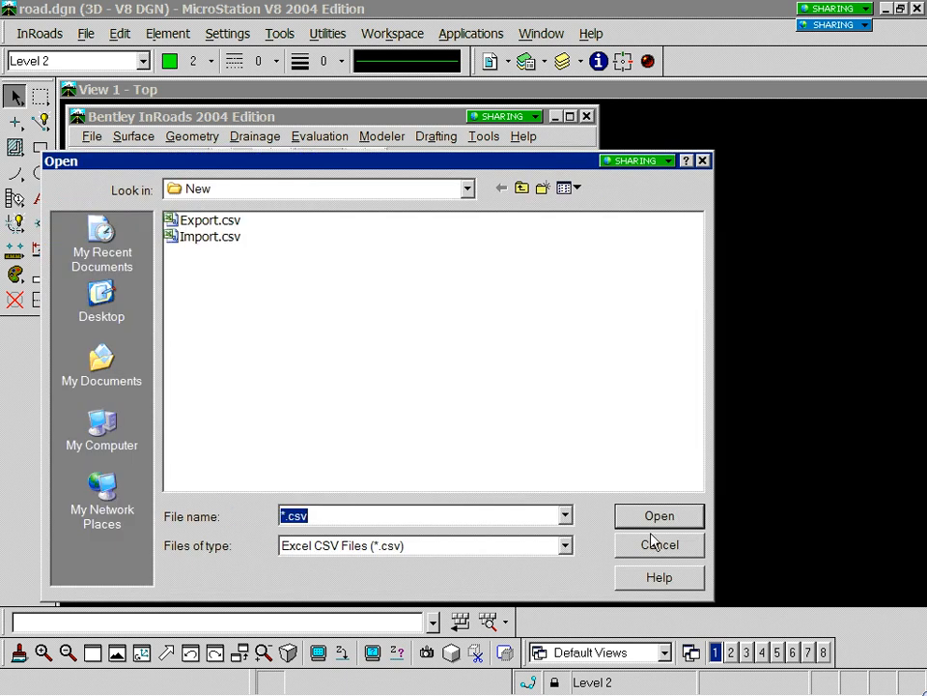
{"action": "left_click", "coordinate": [668, 549]}
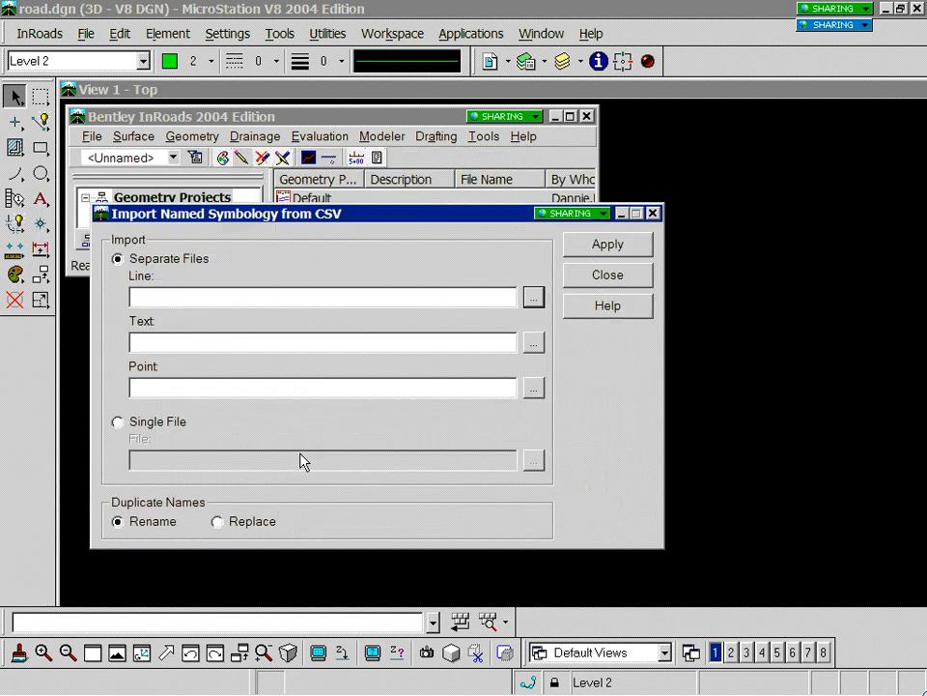
{"action": "left_click", "coordinate": [118, 422]}
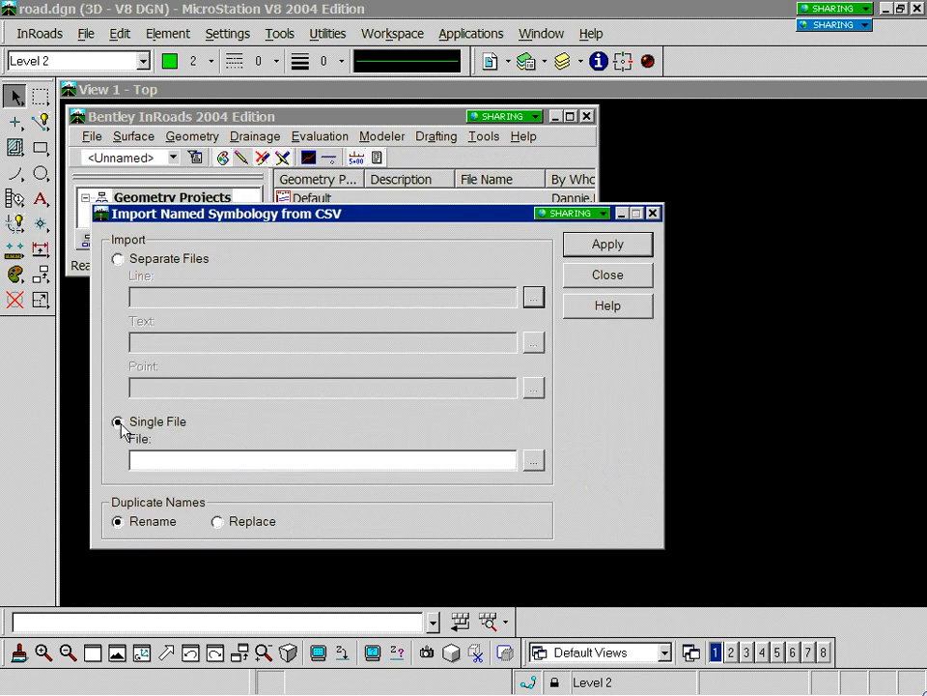
{"action": "left_click", "coordinate": [533, 461]}
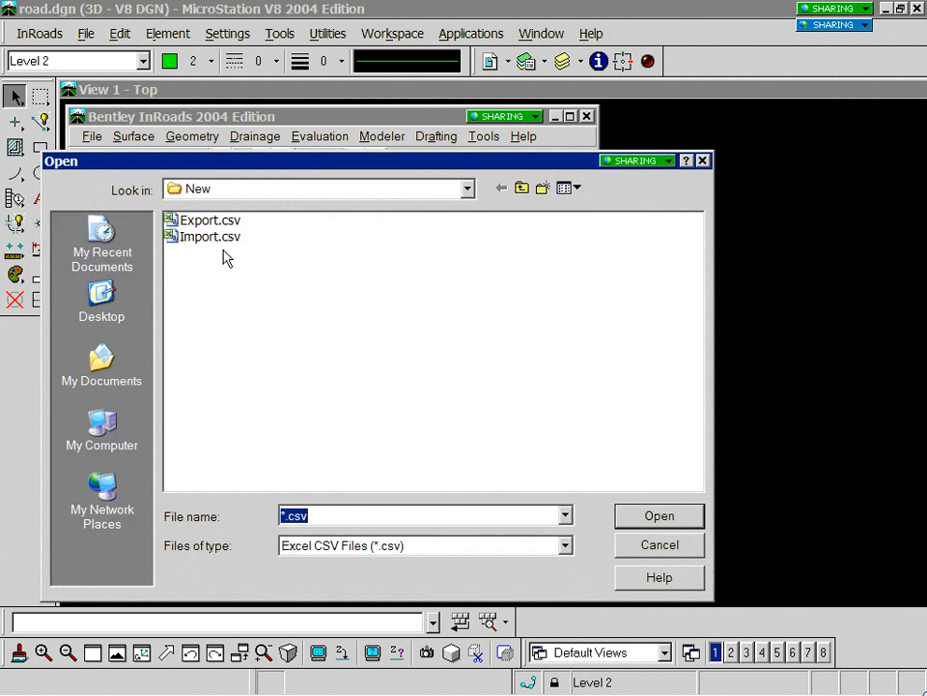
{"action": "left_click", "coordinate": [666, 542]}
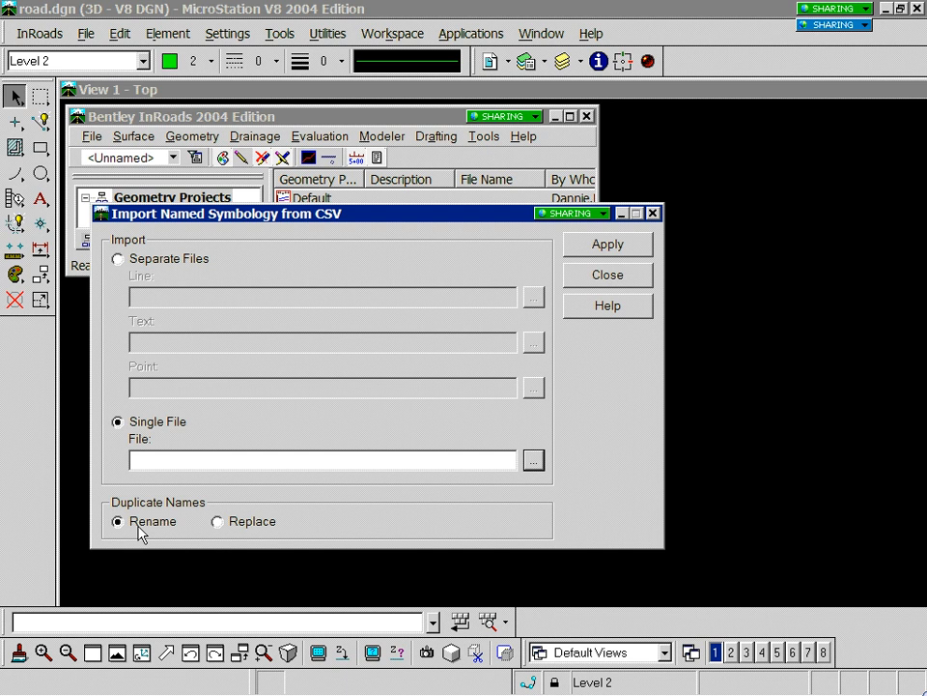
{"action": "left_click", "coordinate": [217, 521]}
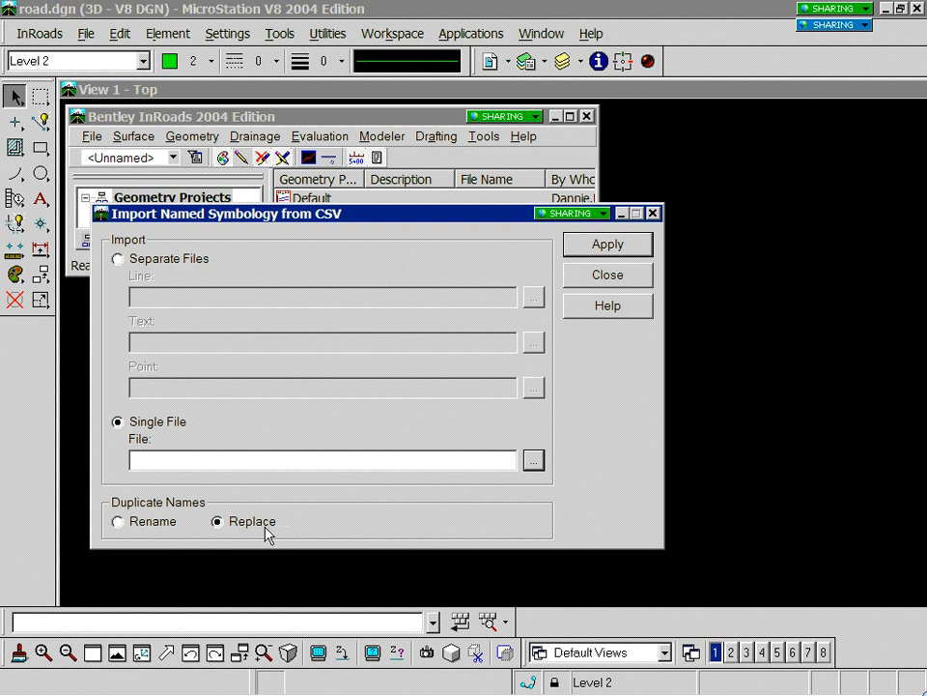
- Set the duplicate names option to Rename and close Import Named Symbology from CSV without importing
{"action": "left_click", "coordinate": [119, 521]}
{"action": "left_click", "coordinate": [608, 276]}
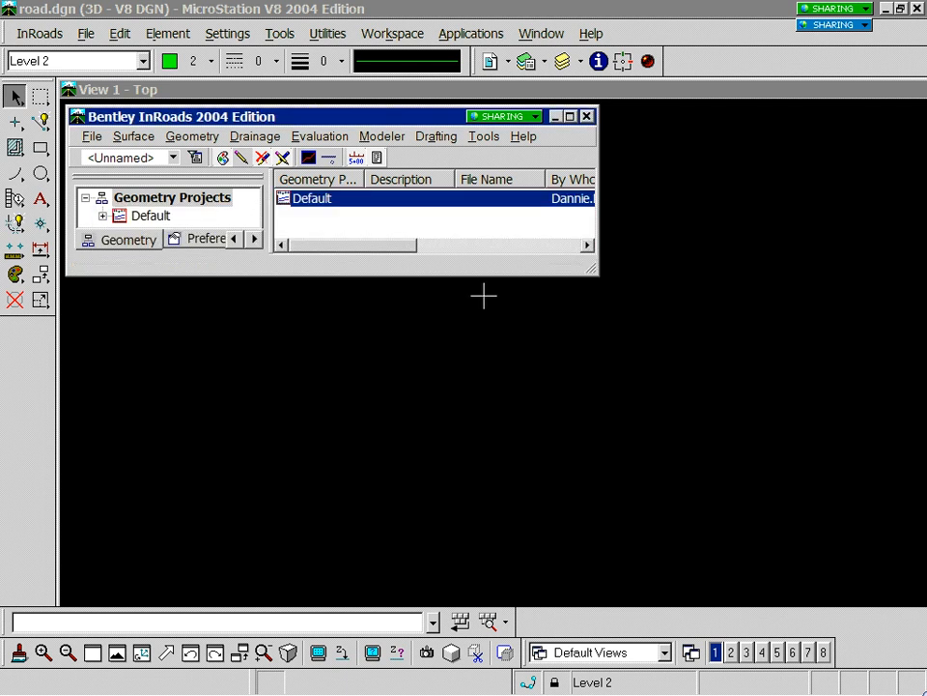
- Run Verify Named Symbology on cells only against the listed cell libraries, and close the results
{"action": "left_click", "coordinate": [483, 137]}
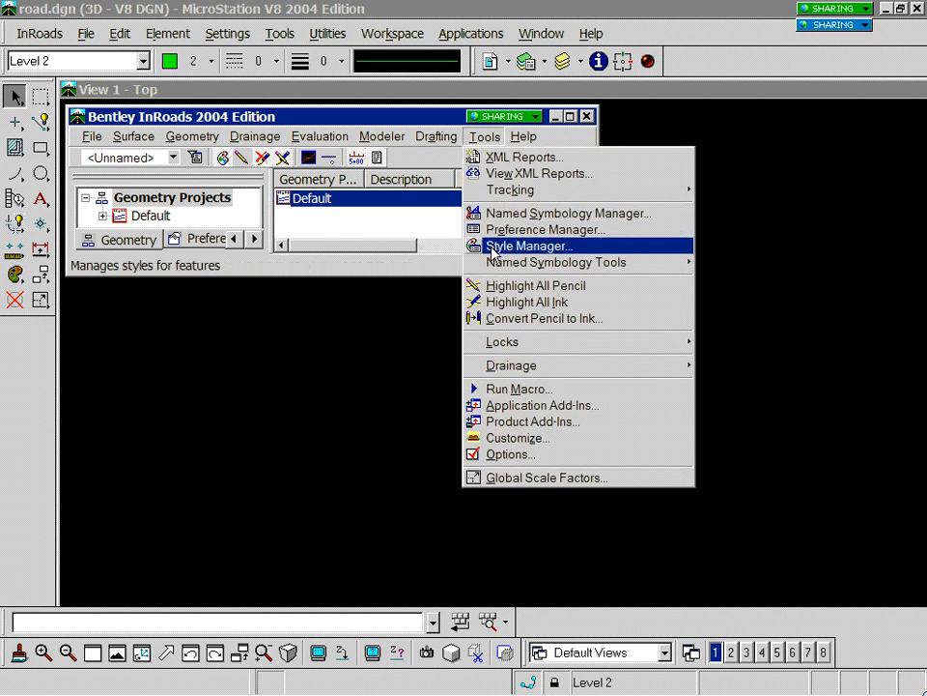
{"action": "mouse_move", "coordinate": [492, 265]}
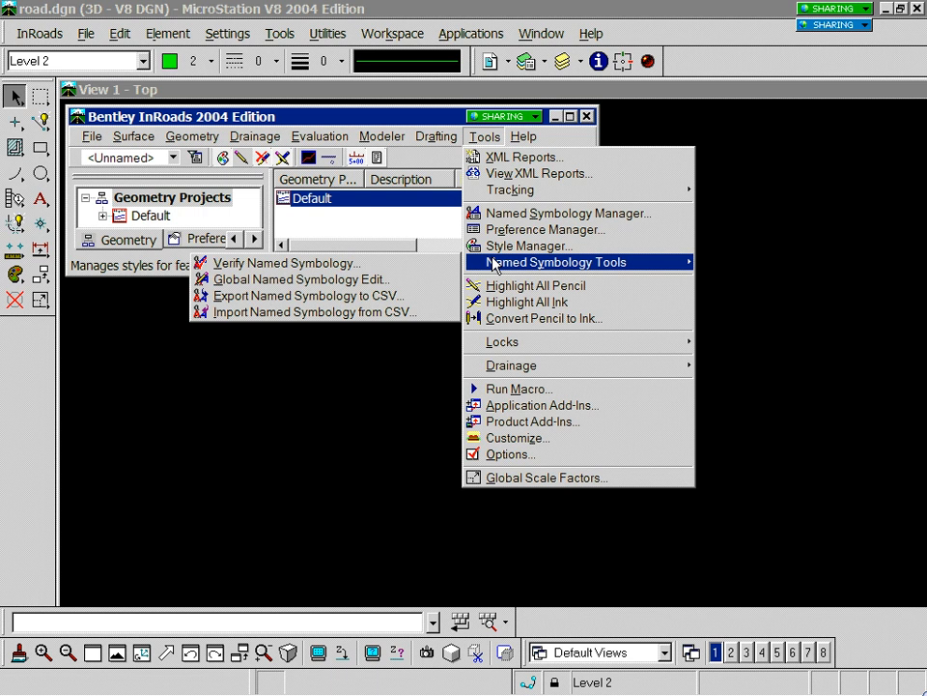
{"action": "left_click", "coordinate": [324, 265]}
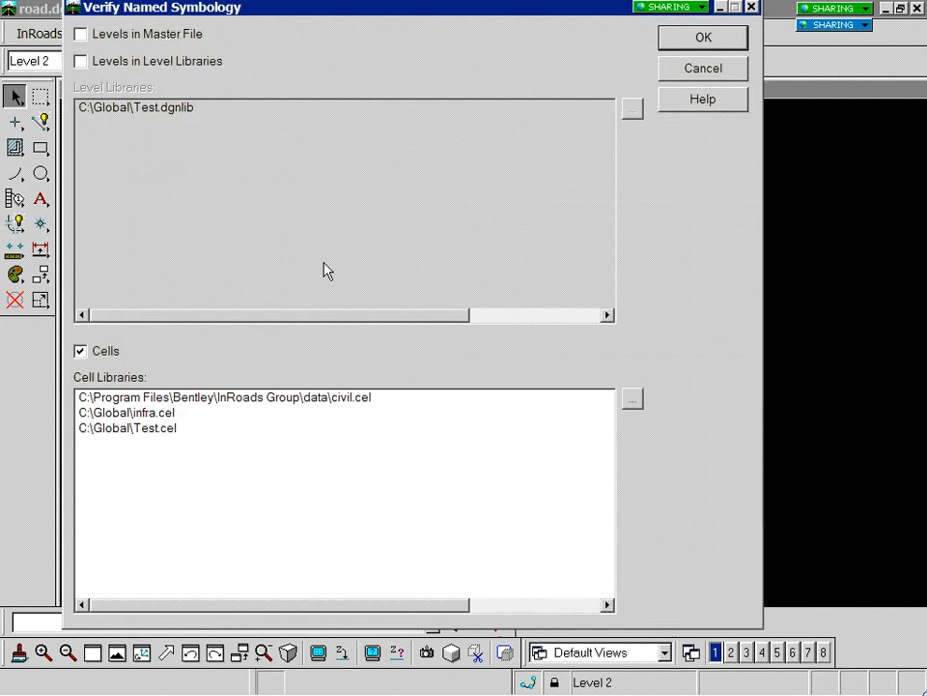
{"action": "left_click", "coordinate": [686, 40]}
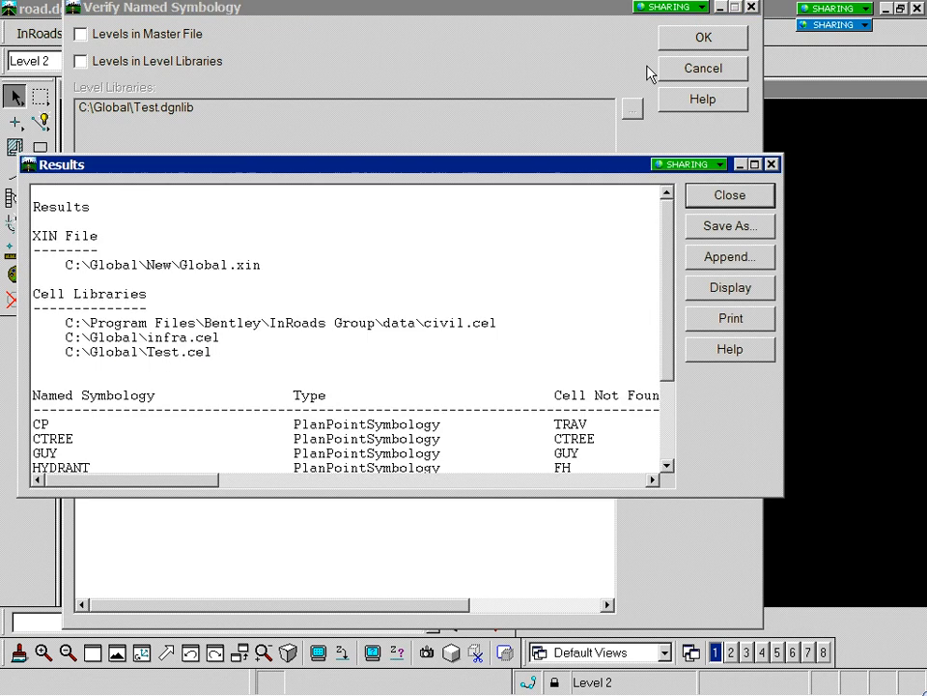
{"action": "left_click", "coordinate": [729, 197]}
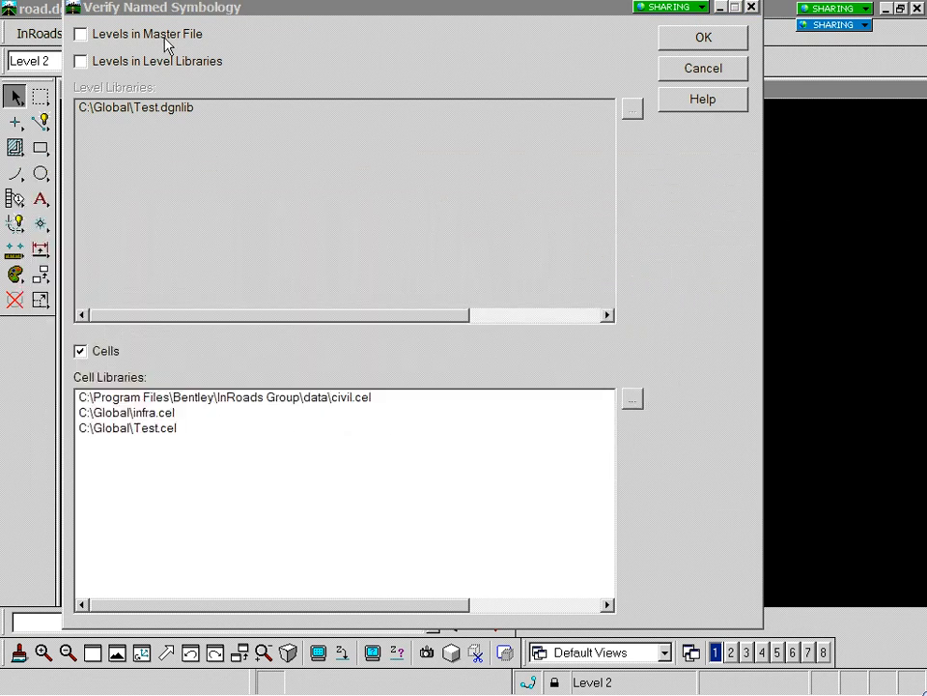
- Verify the named symbologies again with levels in the master file and level libraries included, and examine the results enlarged to full screen
{"action": "left_click", "coordinate": [81, 34]}
{"action": "left_click", "coordinate": [80, 60]}
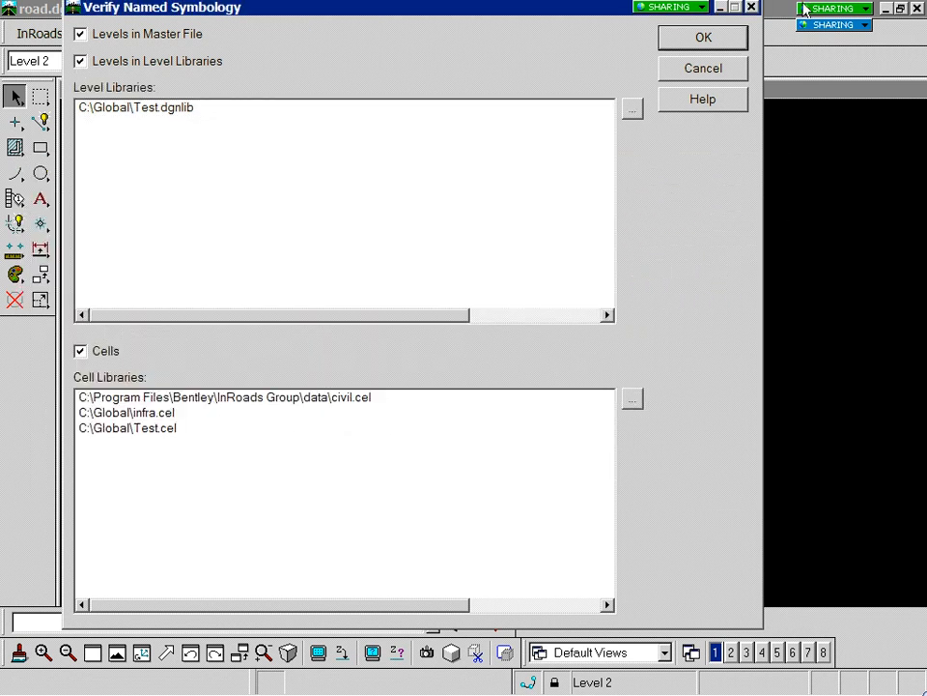
{"action": "left_click", "coordinate": [704, 41]}
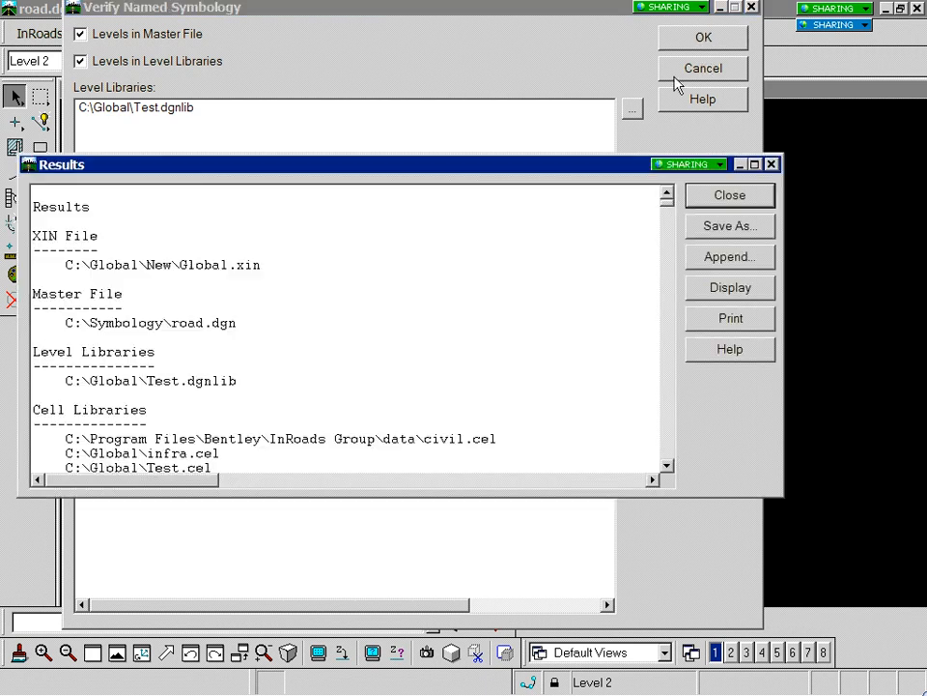
{"action": "left_click", "coordinate": [667, 465]}
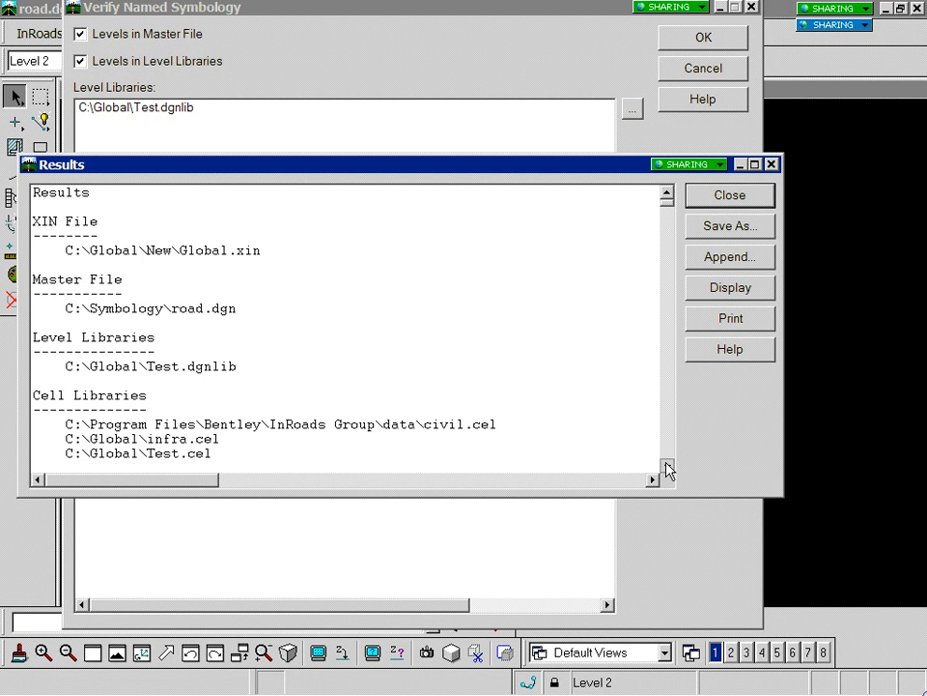
{"action": "left_click", "coordinate": [666, 464]}
{"action": "left_click", "coordinate": [667, 466]}
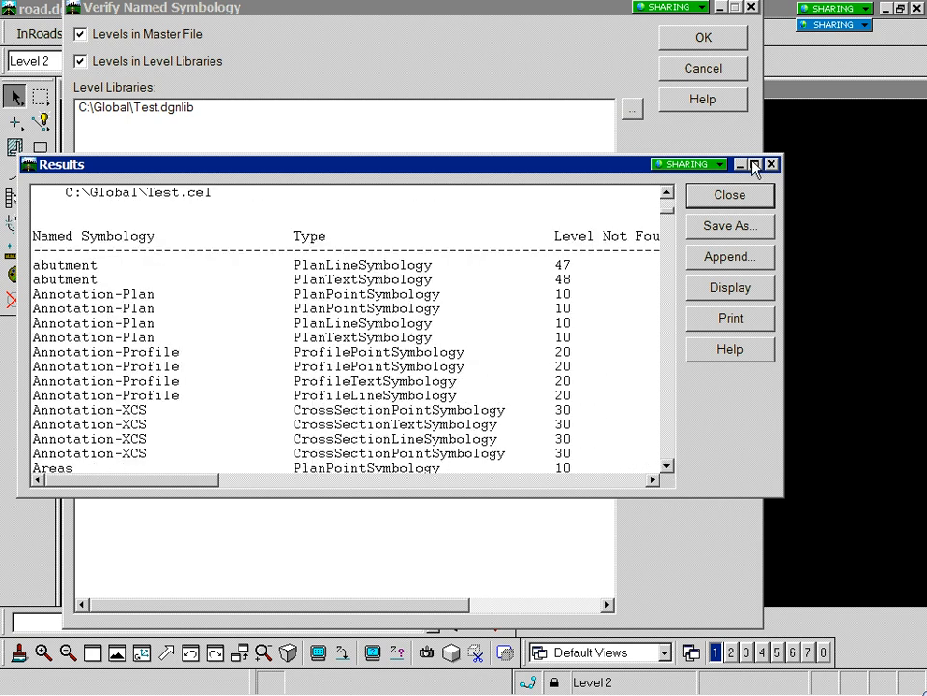
{"action": "left_click", "coordinate": [755, 165]}
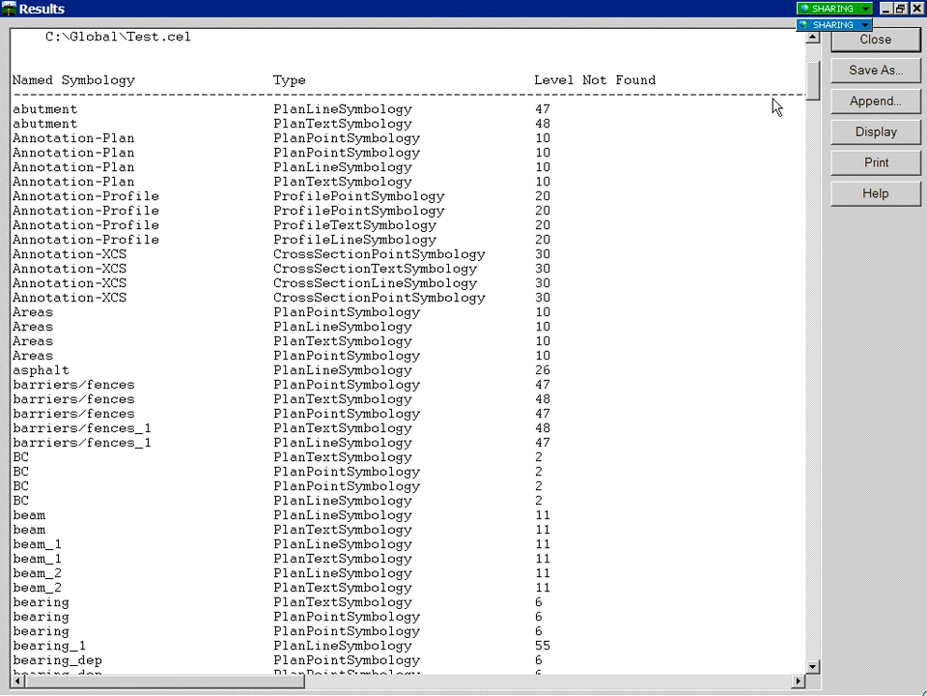
- Save the verification results in the New folder as "not found.txt" and close the results
{"action": "left_click", "coordinate": [874, 70]}
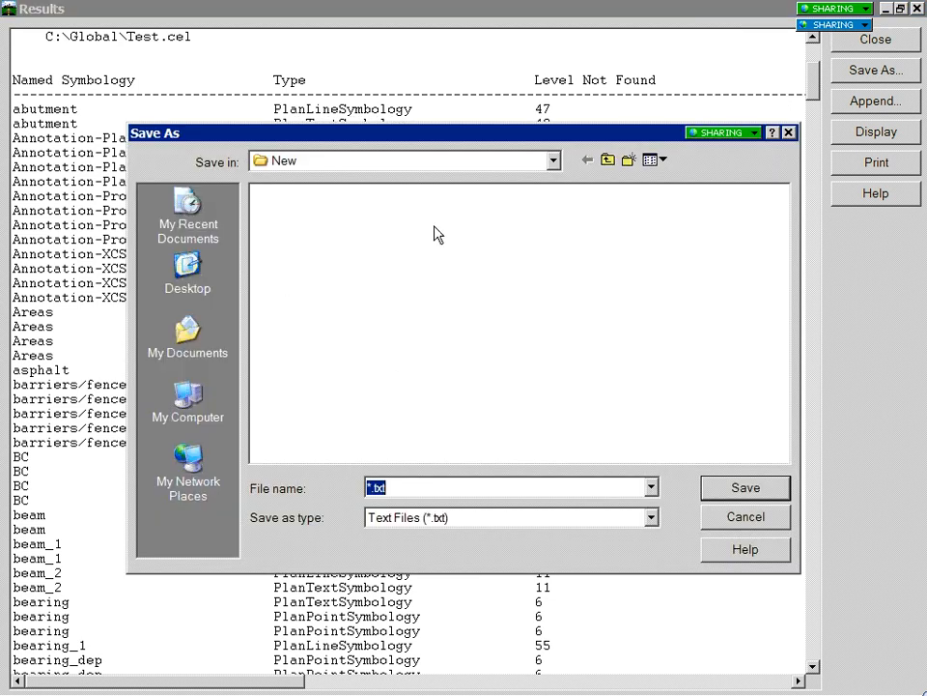
{"action": "left_click", "coordinate": [369, 492]}
{"action": "type", "text": "not ofund"}
{"action": "key", "text": "BackSpace"}
{"action": "key", "text": "BackSpace"}
{"action": "key", "text": "BackSpace"}
{"action": "key", "text": "BackSpace"}
{"action": "key", "text": "BackSpace"}
{"action": "type", "text": "found"}
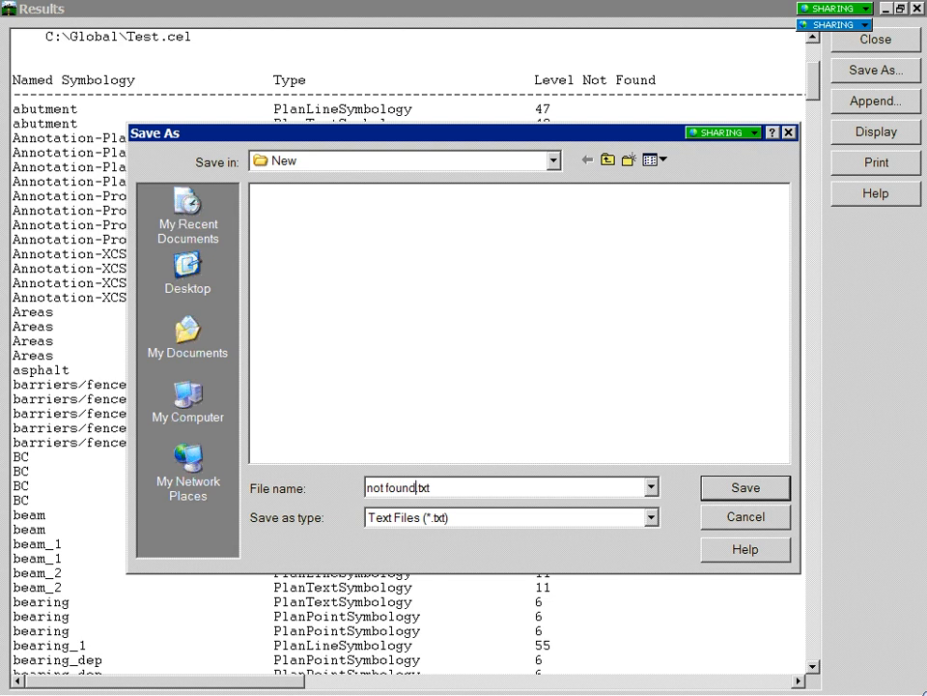
{"action": "key", "text": "Return"}
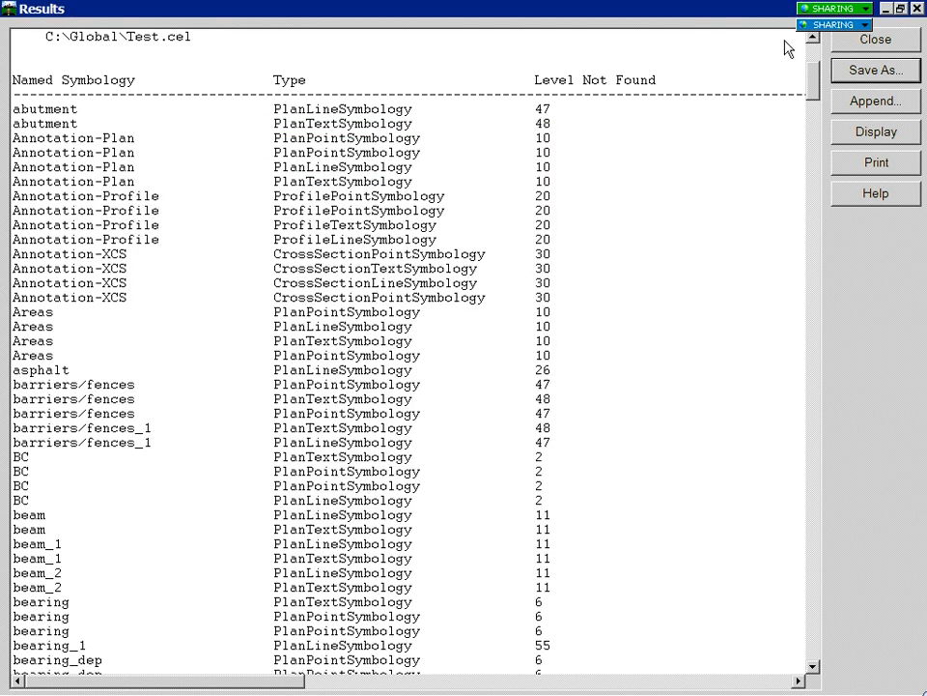
{"action": "left_click", "coordinate": [868, 46]}
- Switch to the C:\Global file window and open "not found.txt" from the New folder
{"action": "key", "text": "alt+Tab"}
{"action": "key", "text": "alt+Tab"}
{"action": "key", "text": "alt+Tab"}
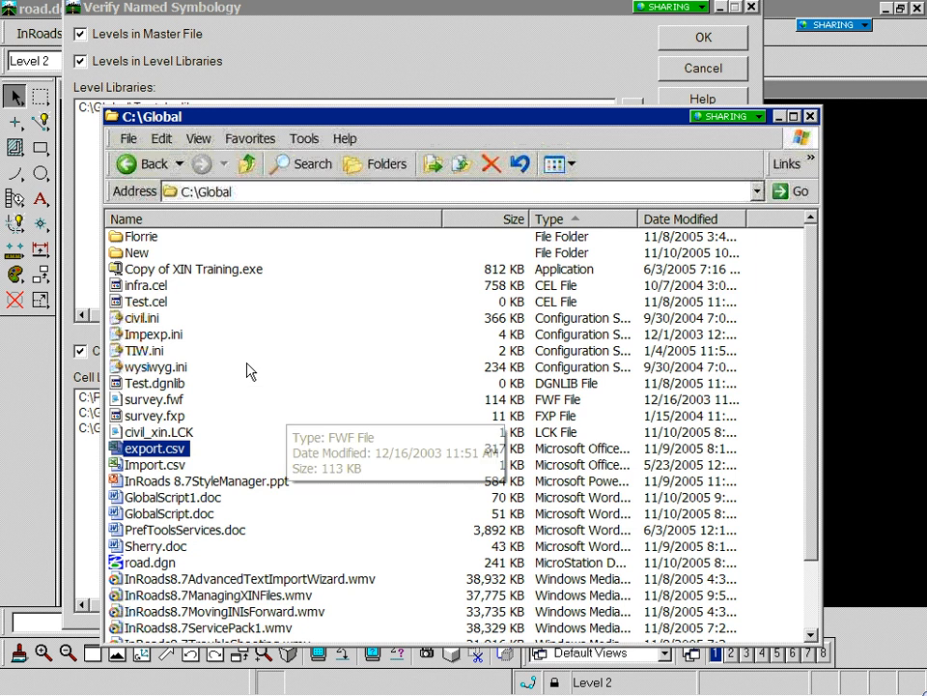
{"action": "left_click", "coordinate": [135, 253]}
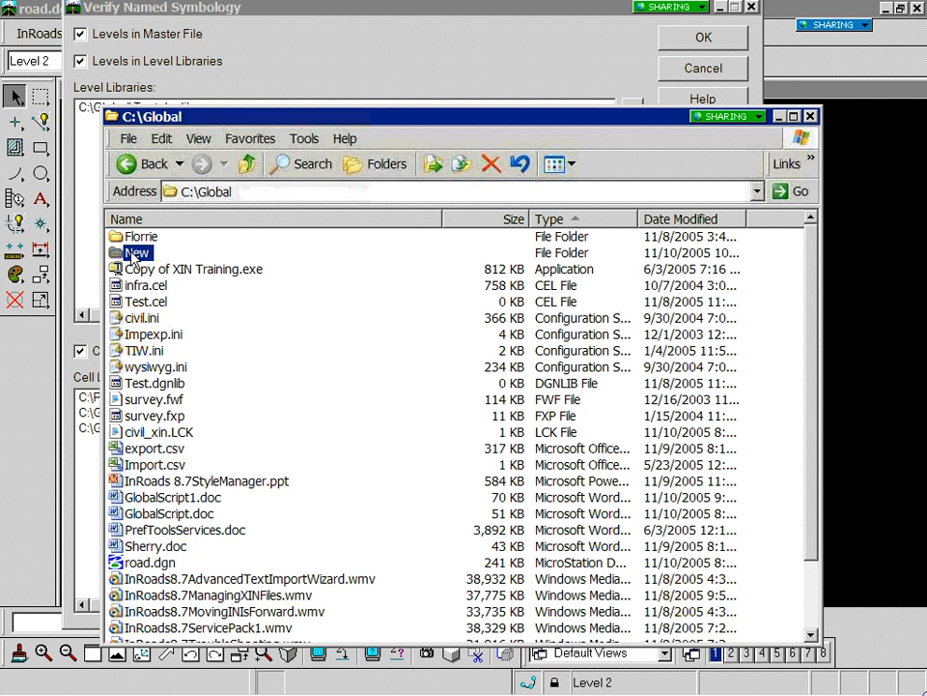
{"action": "double_click", "coordinate": [136, 253]}
{"action": "left_click", "coordinate": [186, 385]}
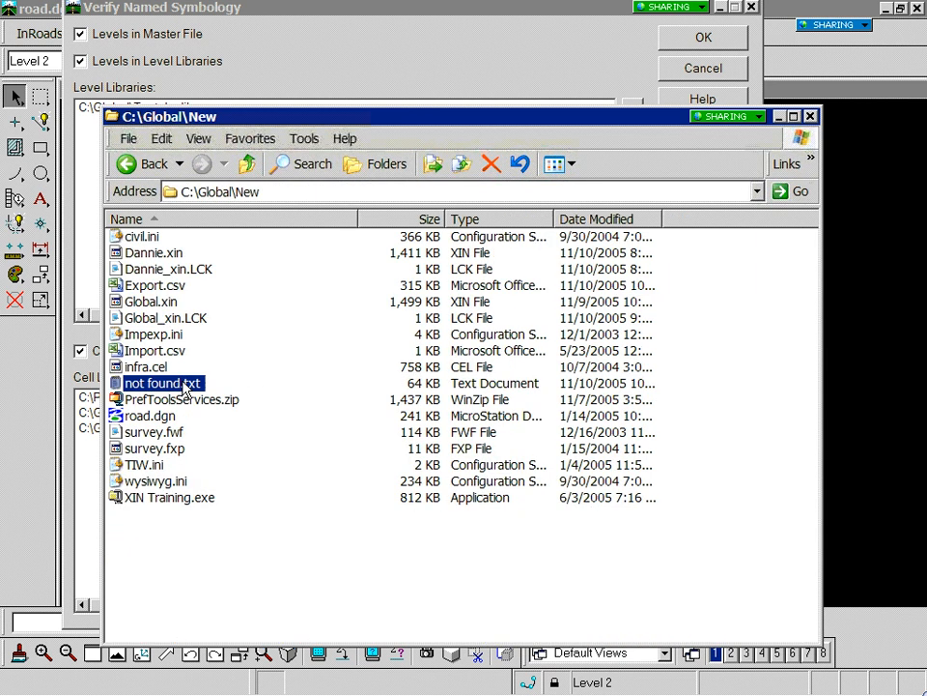
{"action": "double_click", "coordinate": [186, 384]}
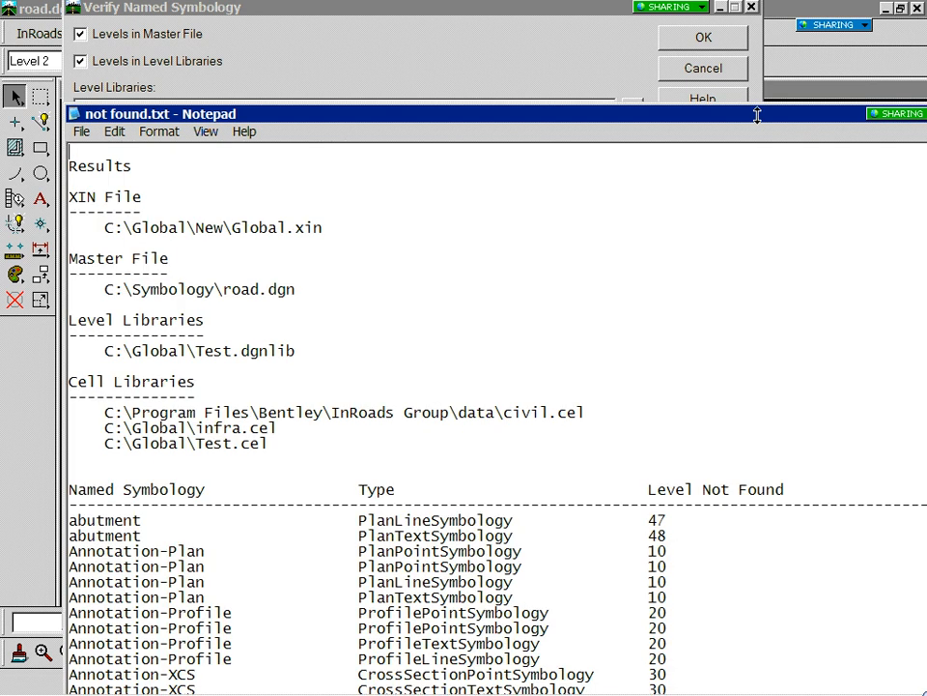
- Bring the whole Notepad window into view and review the report's list of named symbologies with levels not found
{"action": "double_click", "coordinate": [757, 115]}
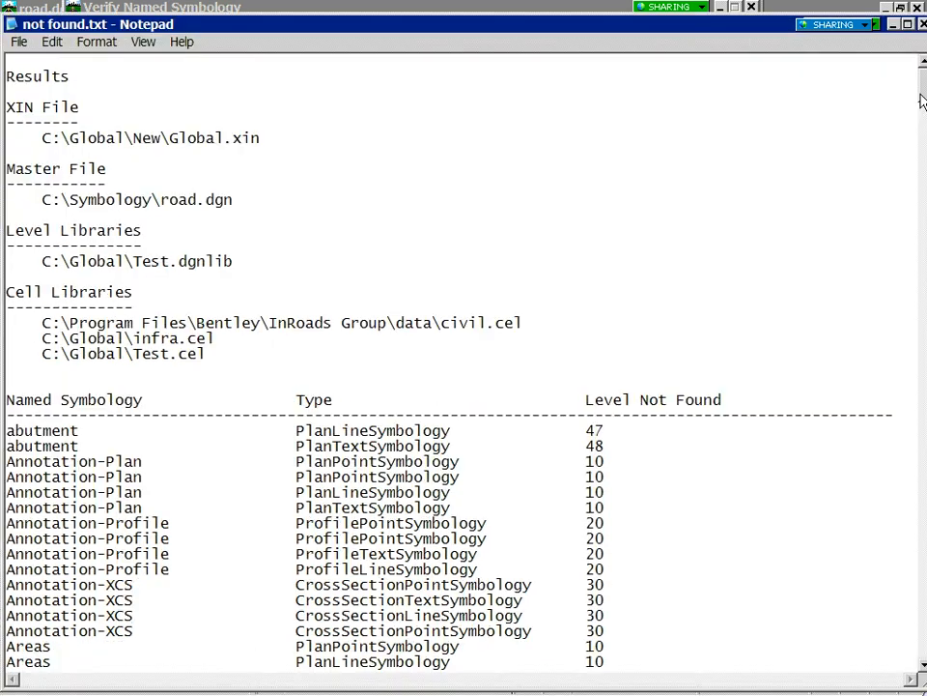
{"action": "scroll", "coordinate": [922, 102], "scroll_direction": "down", "scroll_amount": 3}
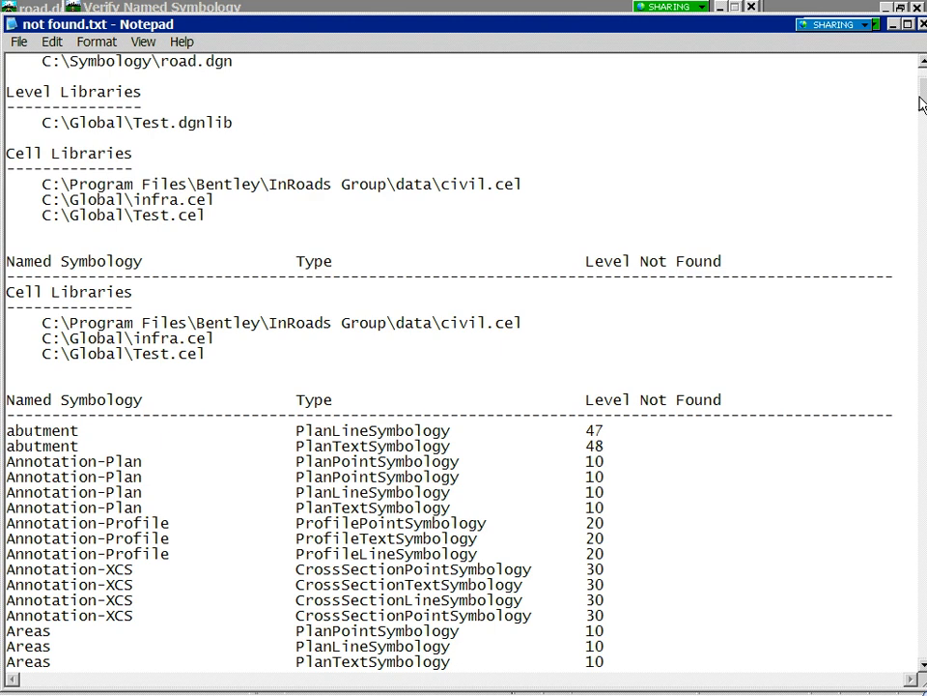
{"action": "left_click_drag", "start_coordinate": [921, 101], "coordinate": [912, 169]}
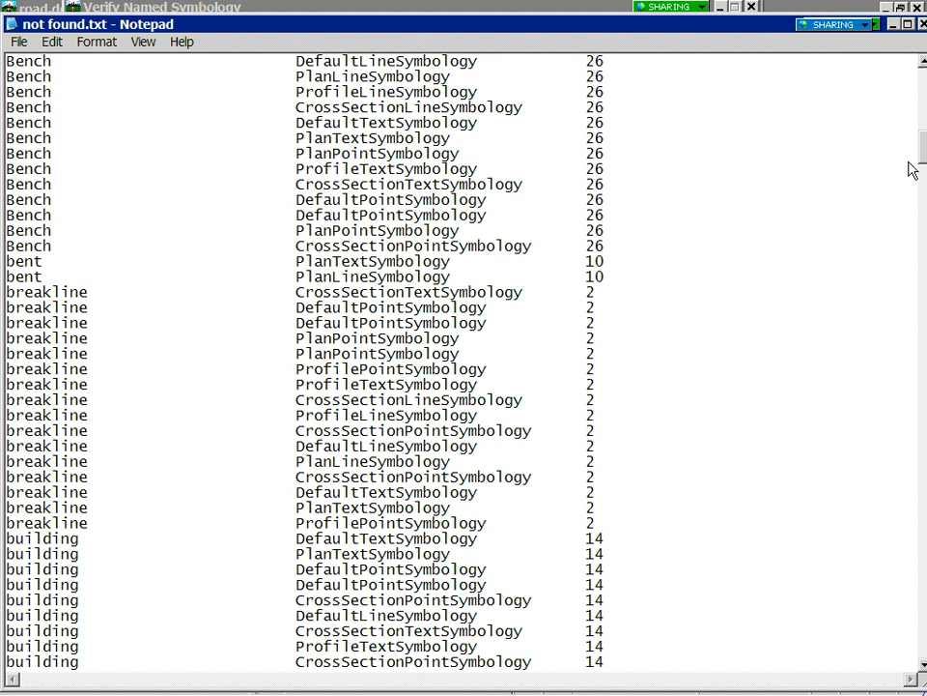
{"action": "left_click_drag", "start_coordinate": [912, 169], "coordinate": [922, 29]}
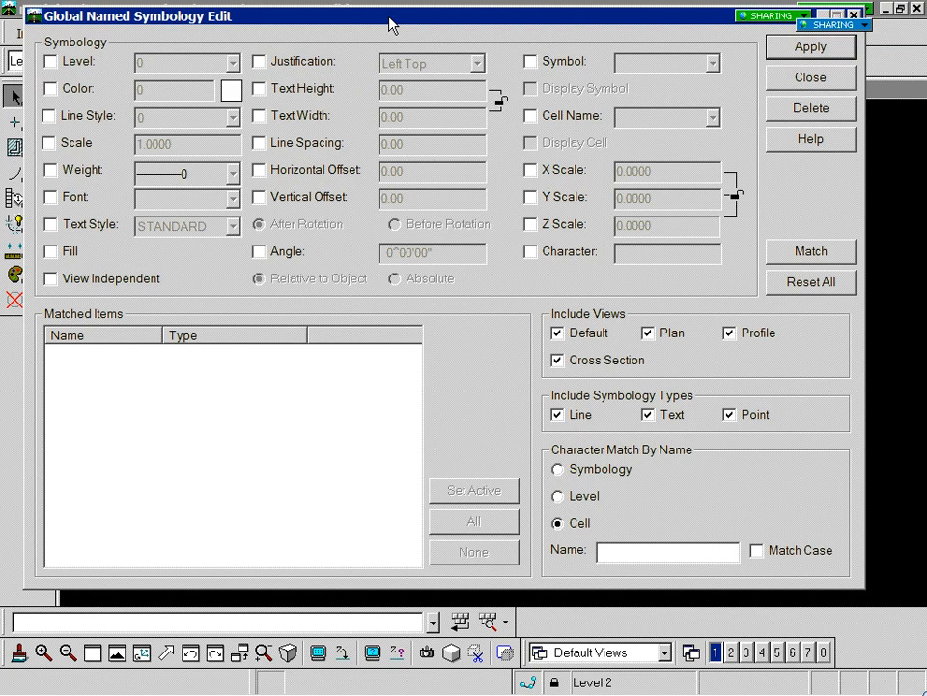
- Match all named symbologies in Global Named Symbology Edit, with no symbology filters and all views and symbology types included
{"action": "left_click_drag", "start_coordinate": [390, 17], "coordinate": [388, 18]}
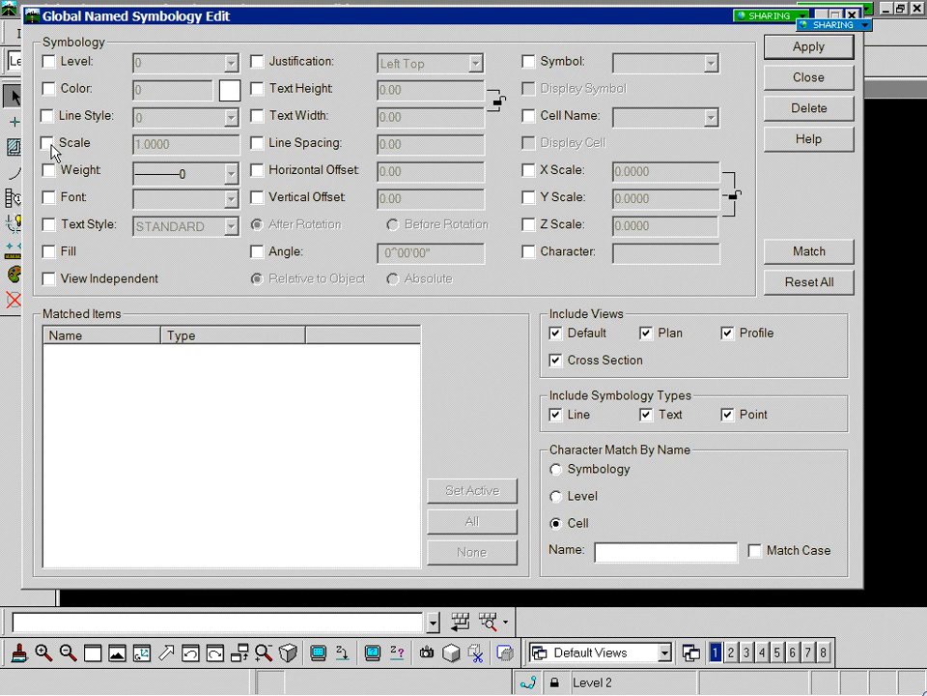
{"action": "left_click", "coordinate": [48, 143]}
{"action": "left_click", "coordinate": [48, 170]}
{"action": "left_click", "coordinate": [48, 143]}
{"action": "left_click", "coordinate": [48, 171]}
{"action": "left_click", "coordinate": [797, 254]}
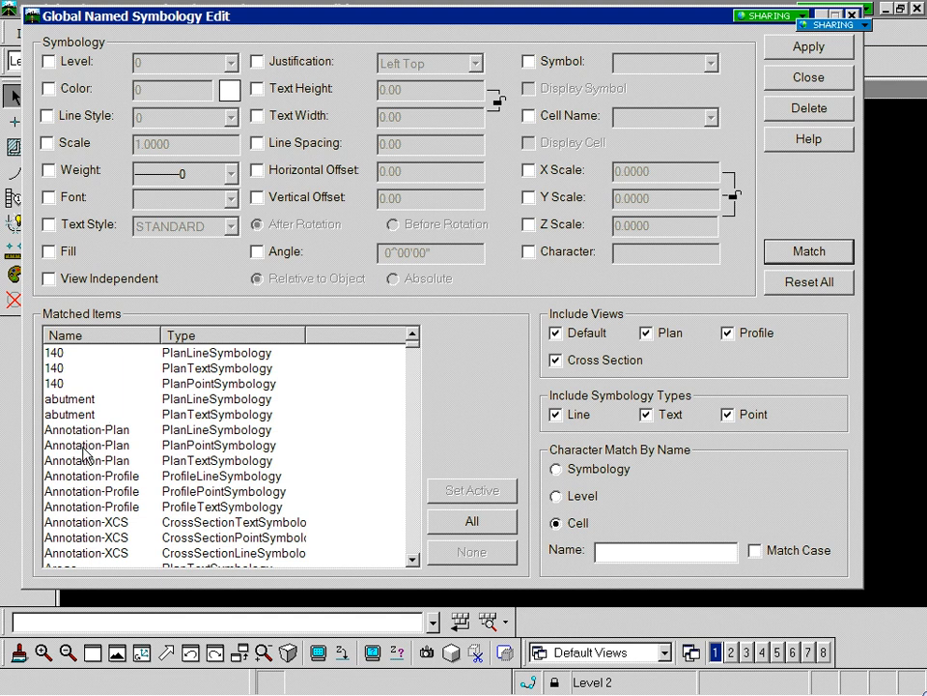
- Set the matched asphalt DefaultLineSymbology entry as active to load its properties
{"action": "left_click", "coordinate": [413, 537]}
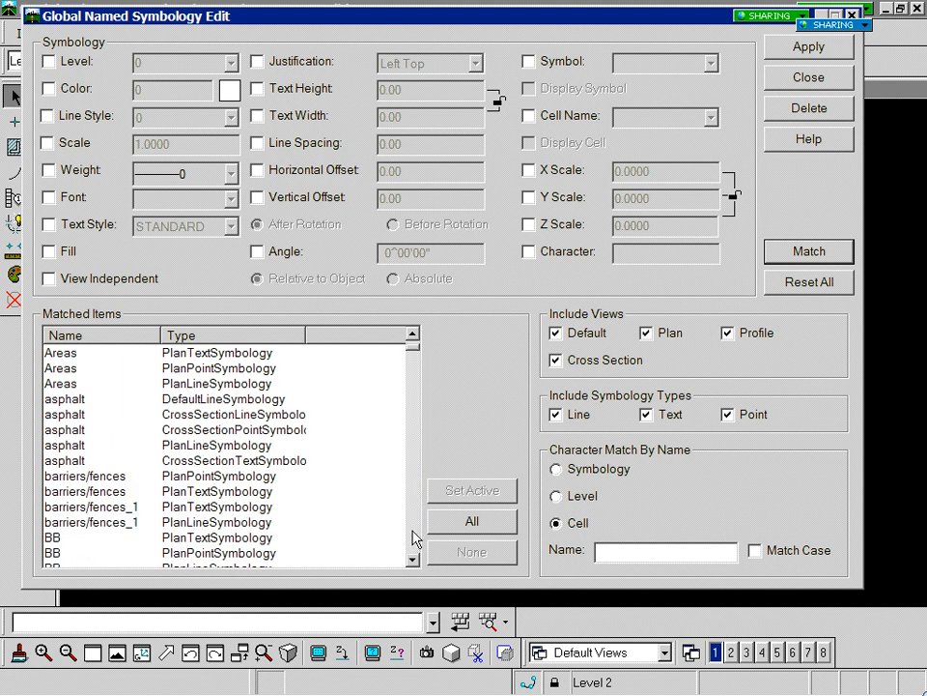
{"action": "left_click", "coordinate": [64, 398]}
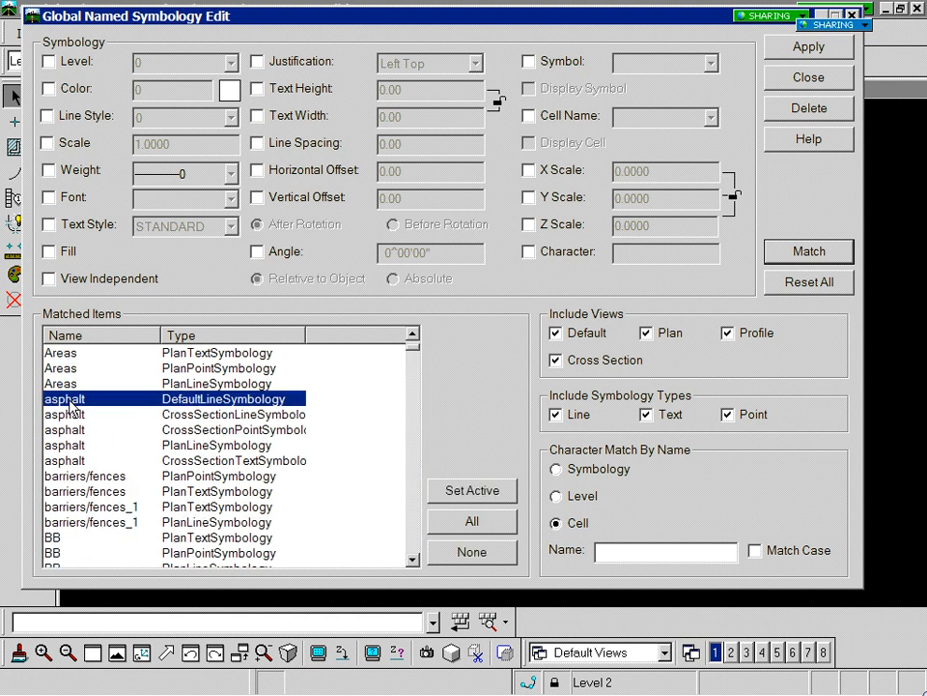
{"action": "left_click", "coordinate": [449, 492]}
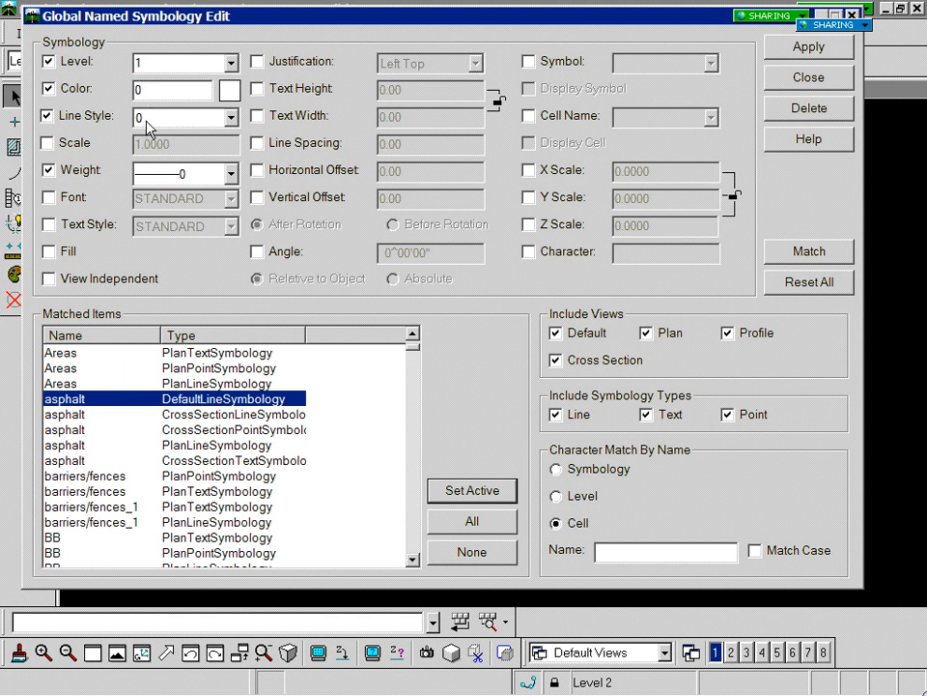
- Select all five asphalt entries, set their color to 11, and apply the change
{"action": "left_click", "coordinate": [128, 460], "text": "shift"}
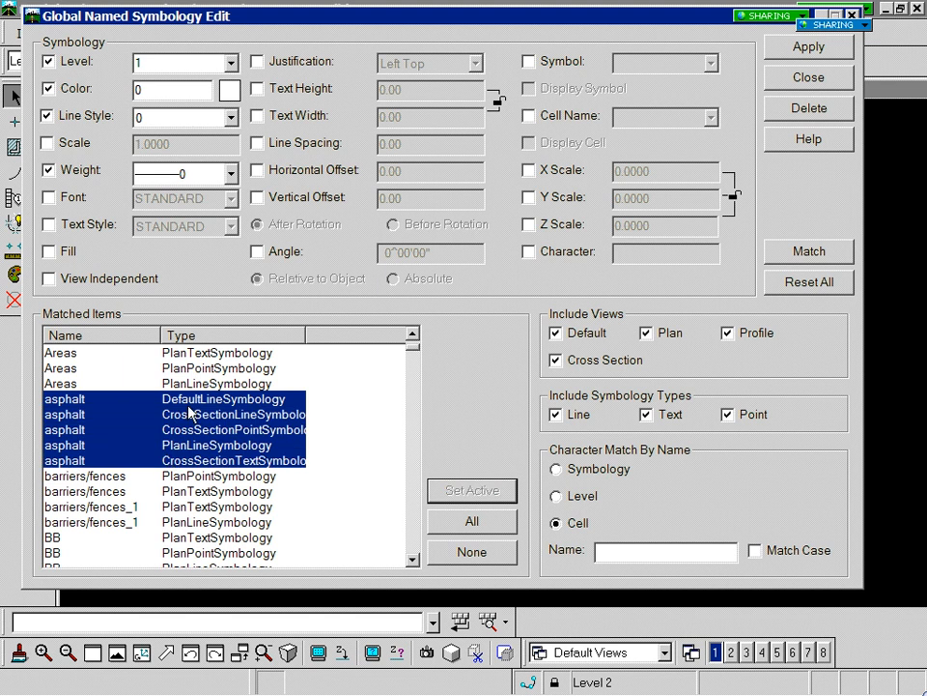
{"action": "left_click", "coordinate": [229, 91]}
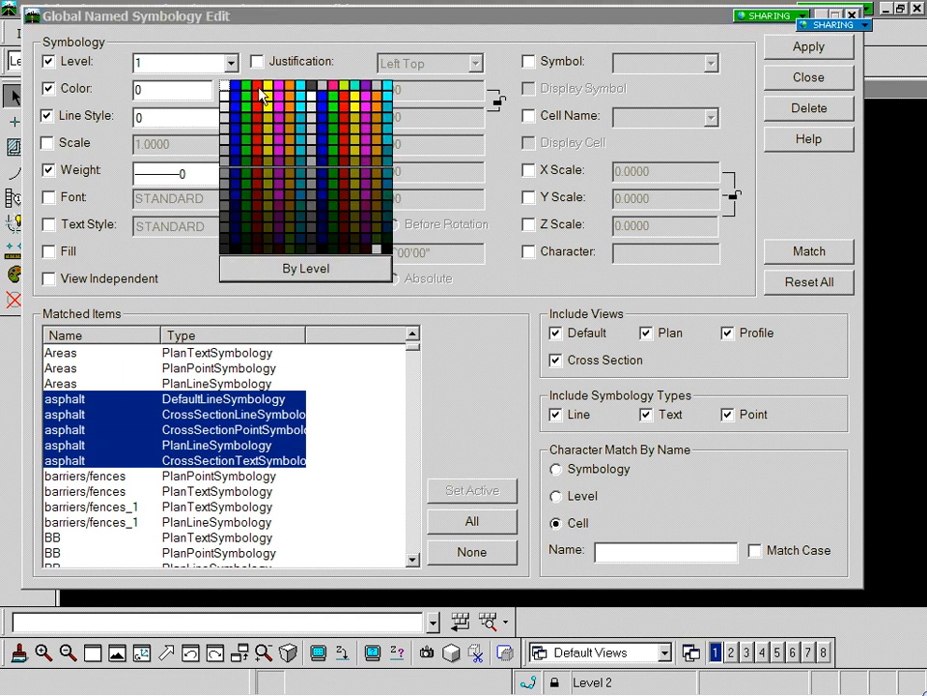
{"action": "left_click", "coordinate": [338, 91]}
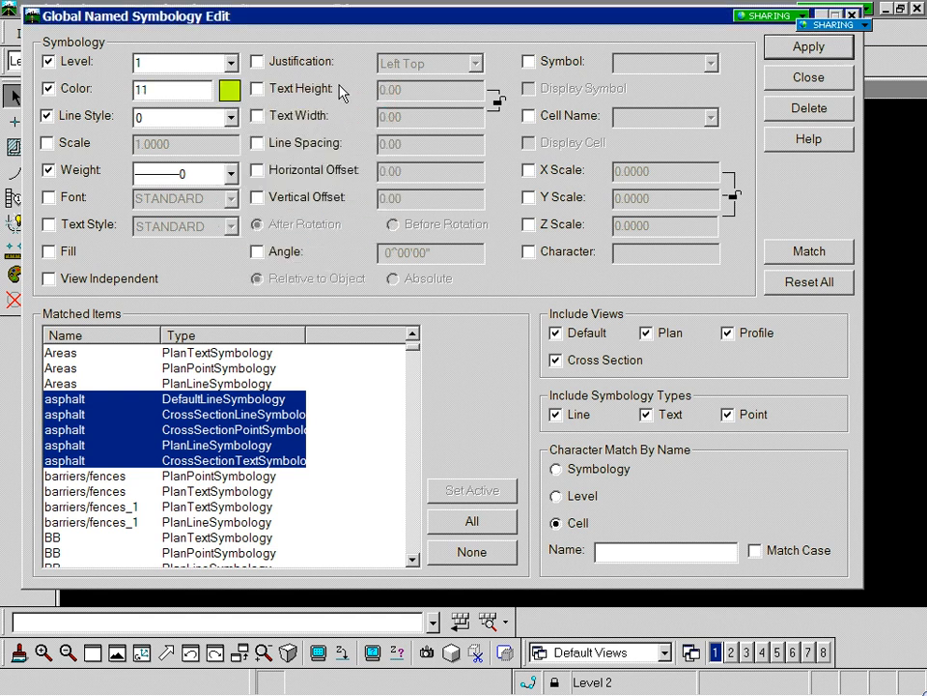
{"action": "left_click", "coordinate": [809, 48]}
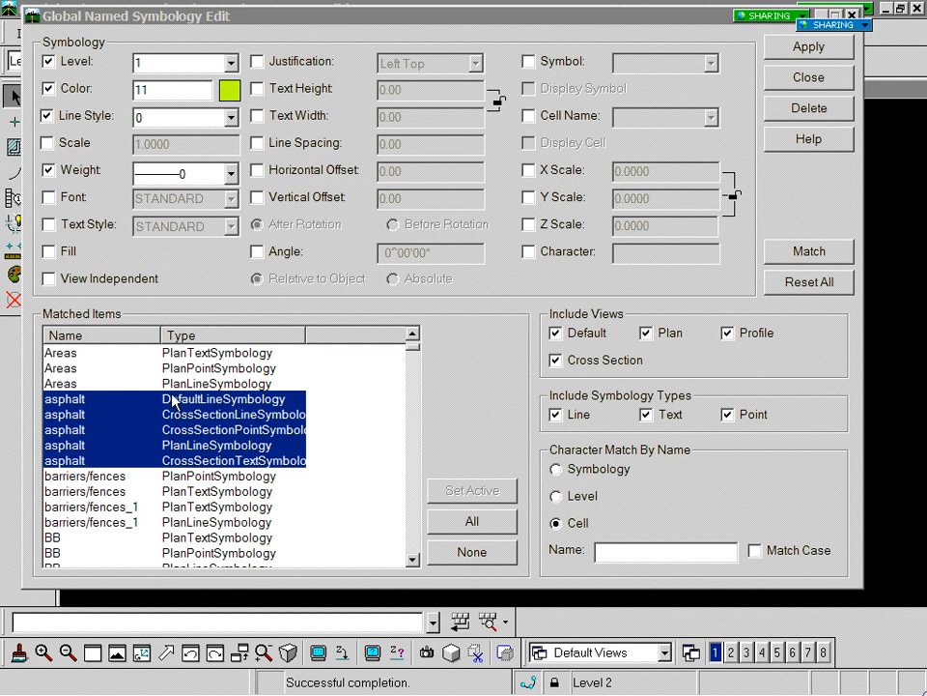
- Check the asphalt symbology's levels and colors through the Named Symbology Manager, and close its edit dialog
{"action": "key", "text": "alt+Tab"}
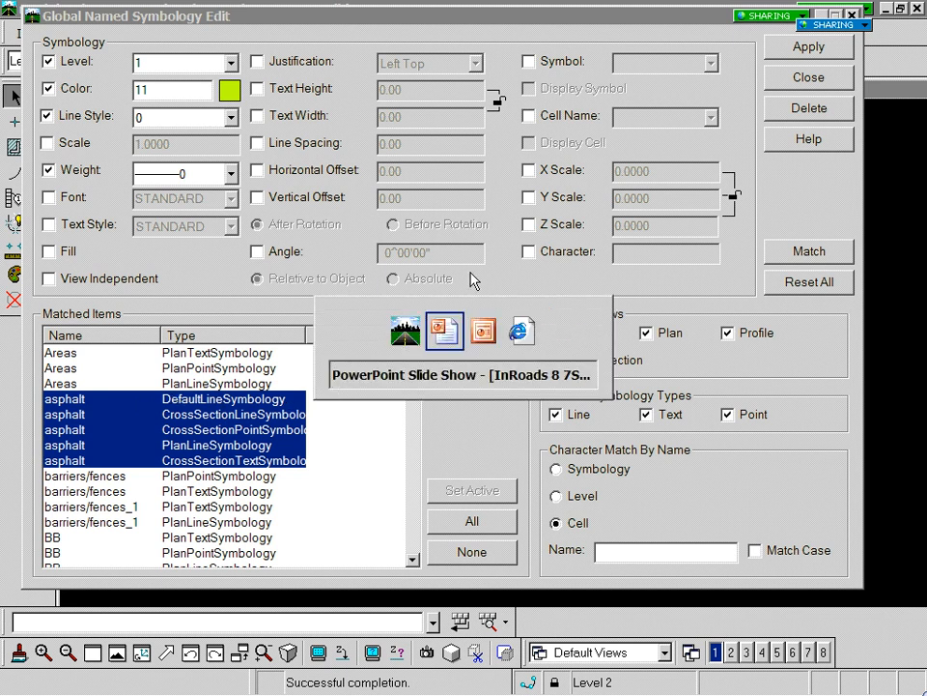
{"action": "key", "text": "alt+Tab"}
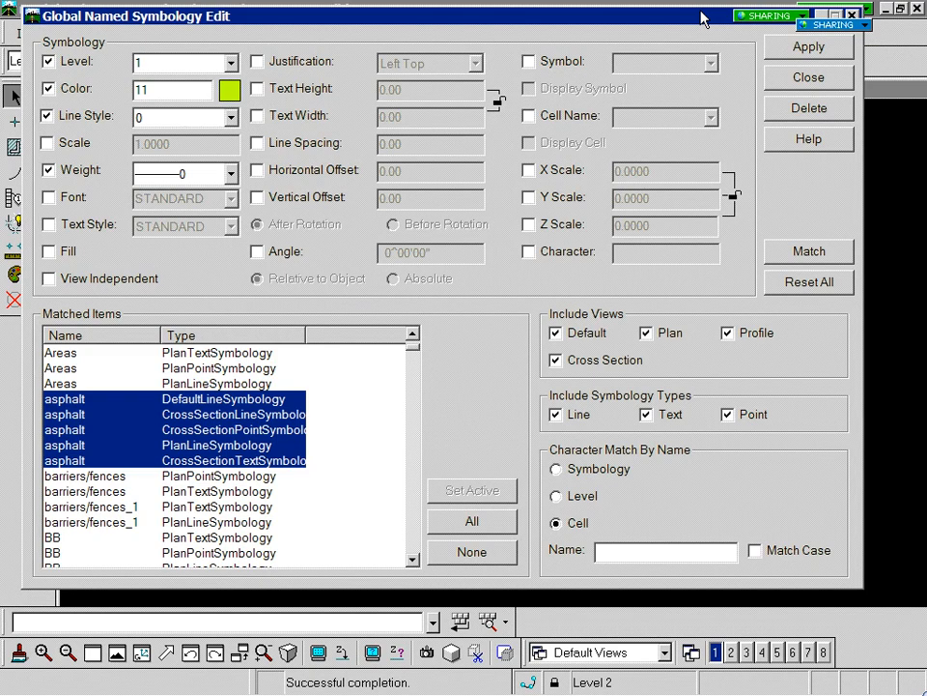
{"action": "left_click_drag", "start_coordinate": [703, 18], "coordinate": [726, 185]}
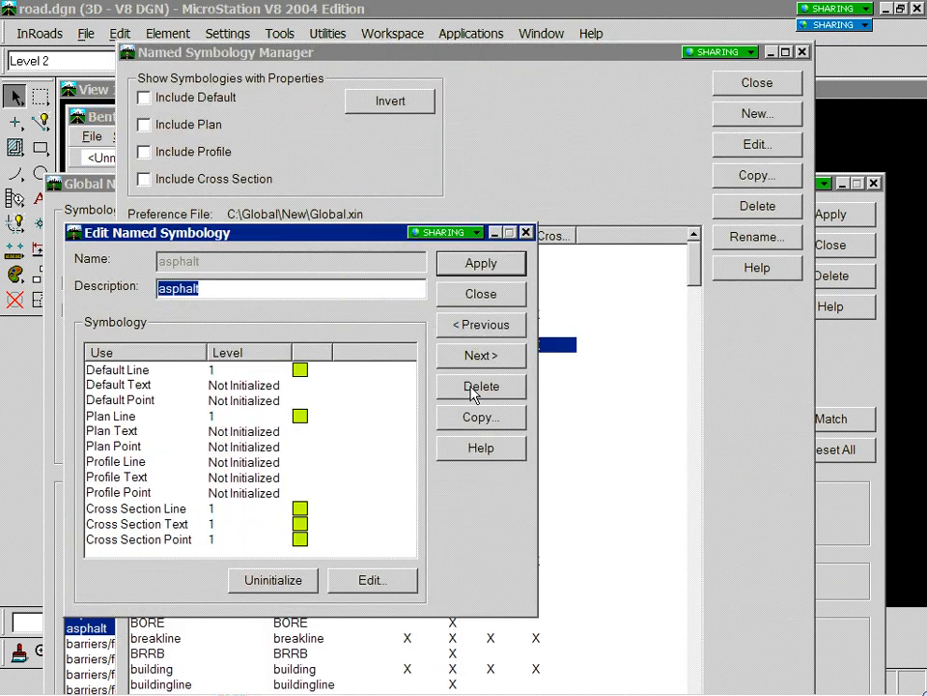
{"action": "left_click", "coordinate": [507, 296]}
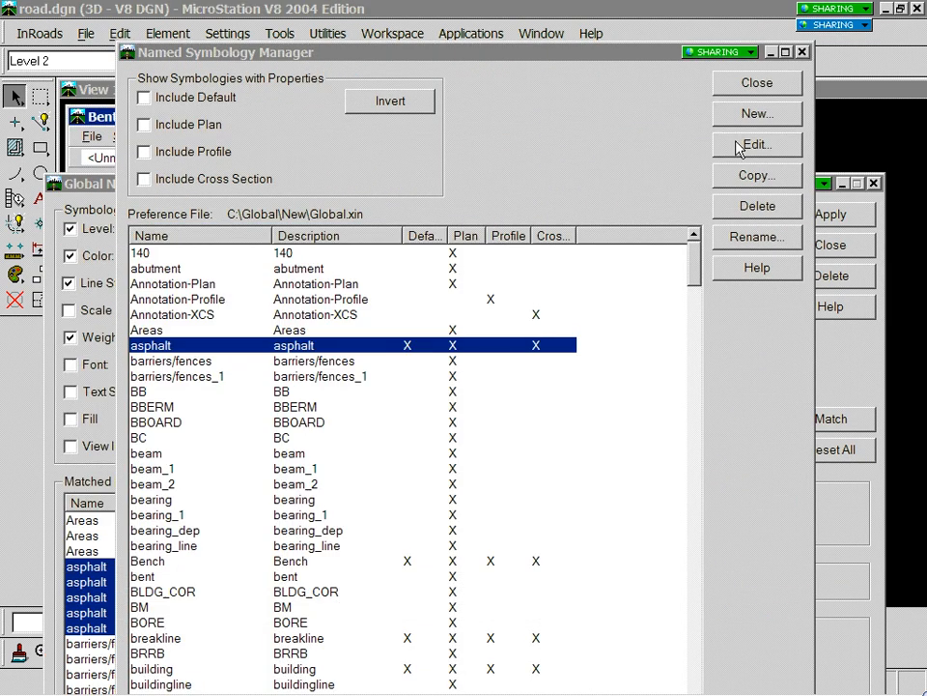
- Close the Named Symbology Manager and the Global Named Symbology Edit dialog
{"action": "left_click", "coordinate": [757, 85]}
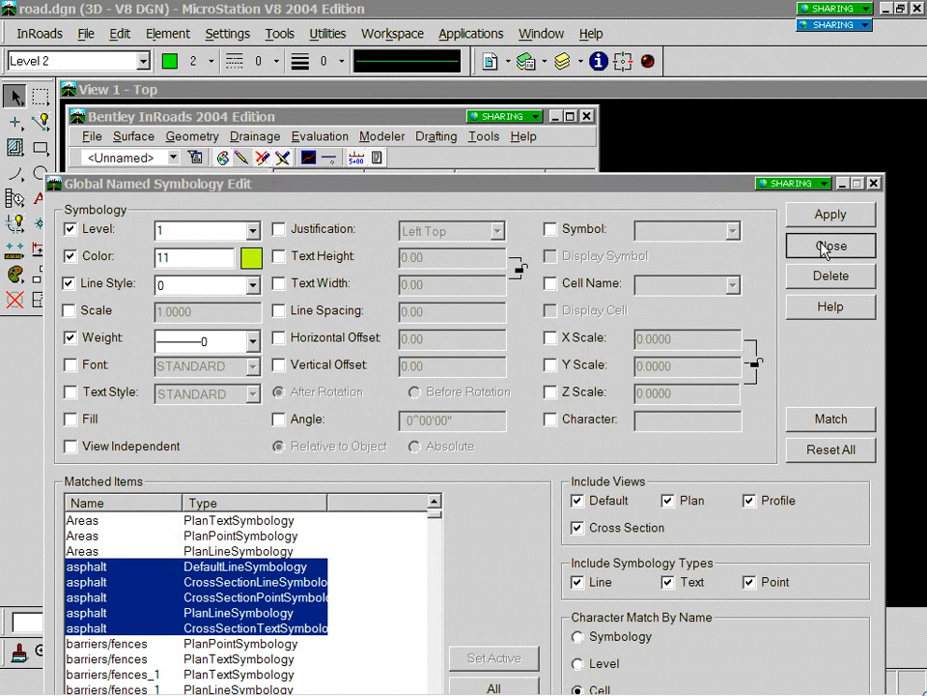
{"action": "left_click", "coordinate": [830, 245]}
{"action": "left_click", "coordinate": [484, 136]}
{"action": "mouse_move", "coordinate": [556, 262]}
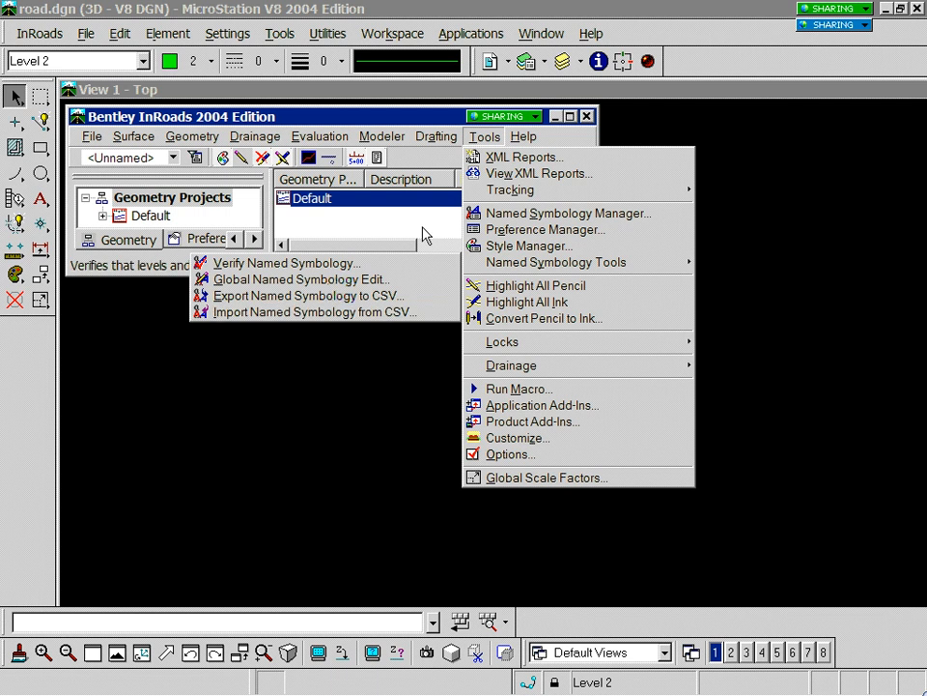
{"action": "left_click", "coordinate": [484, 136]}
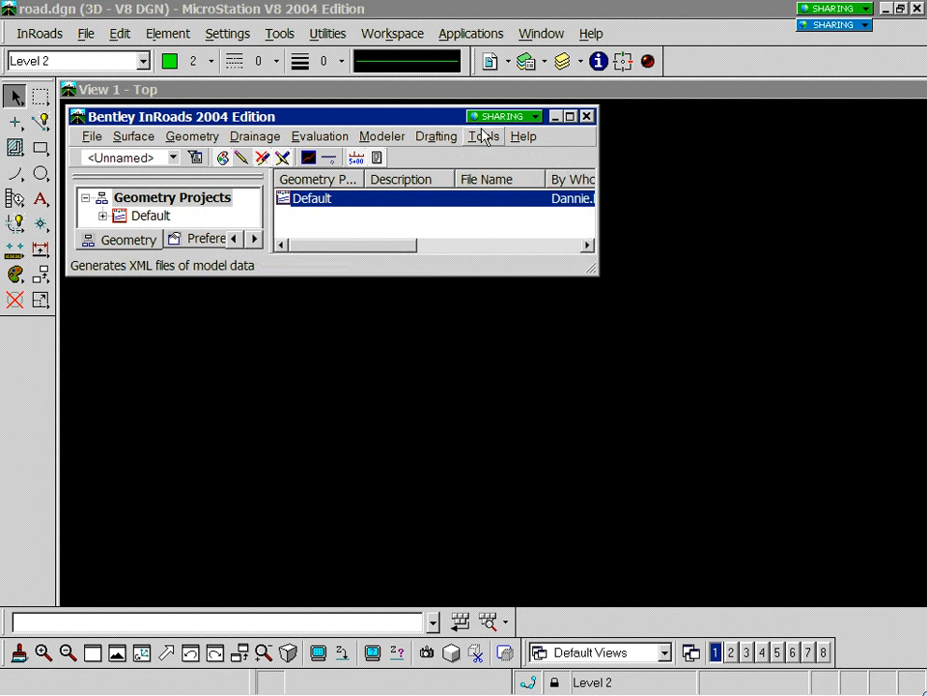
- Switch to the running PowerPoint slide show and advance from the CSV import slide to the Summary slide
{"action": "key", "text": "alt+Tab"}
{"action": "key", "text": "alt+Tab"}
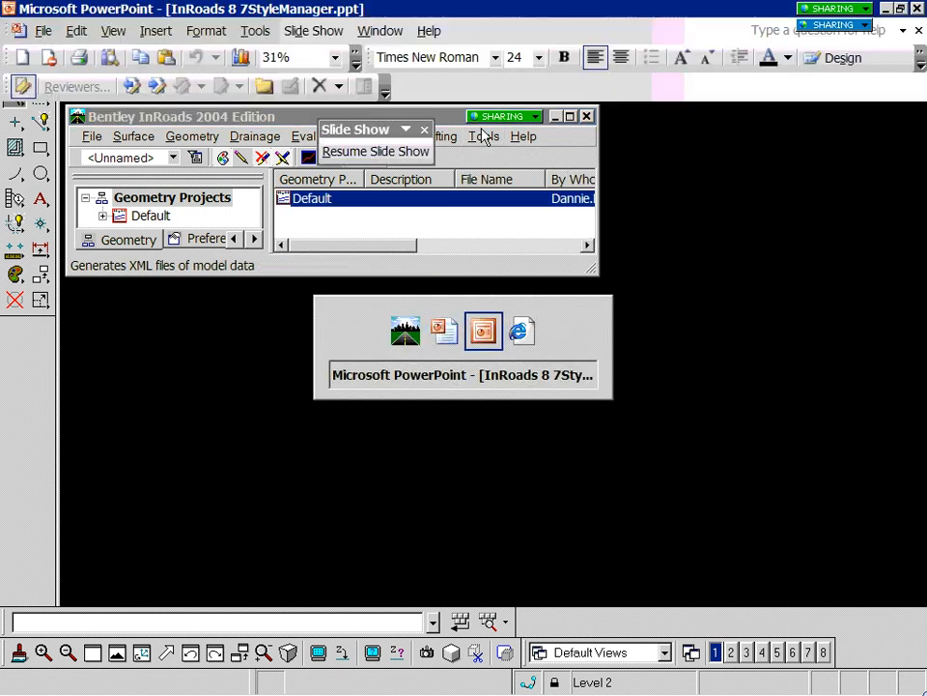
{"action": "key", "text": "alt+Tab"}
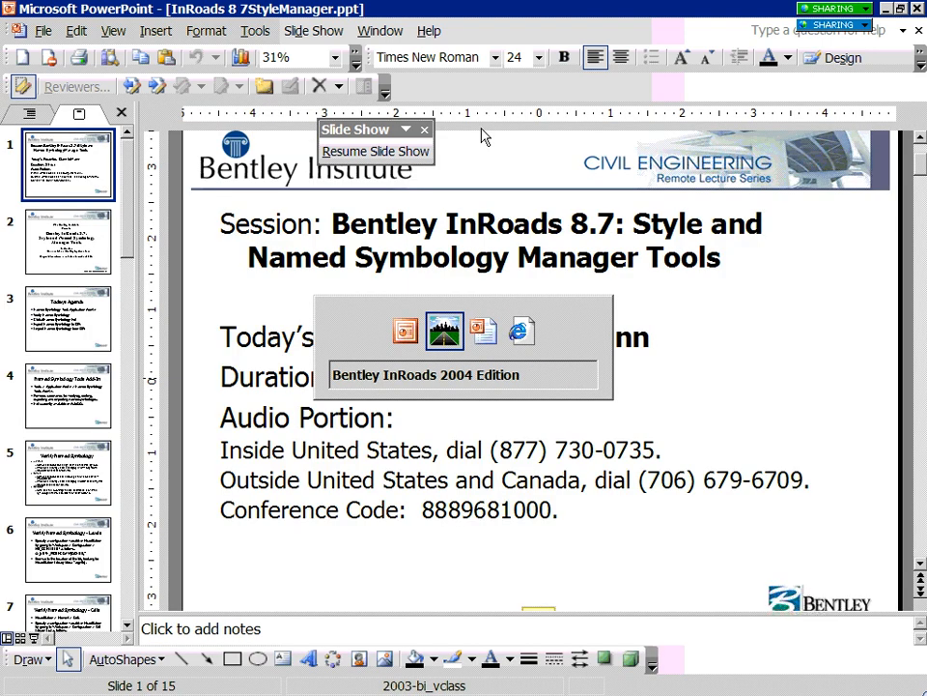
{"action": "key", "text": "alt+Tab"}
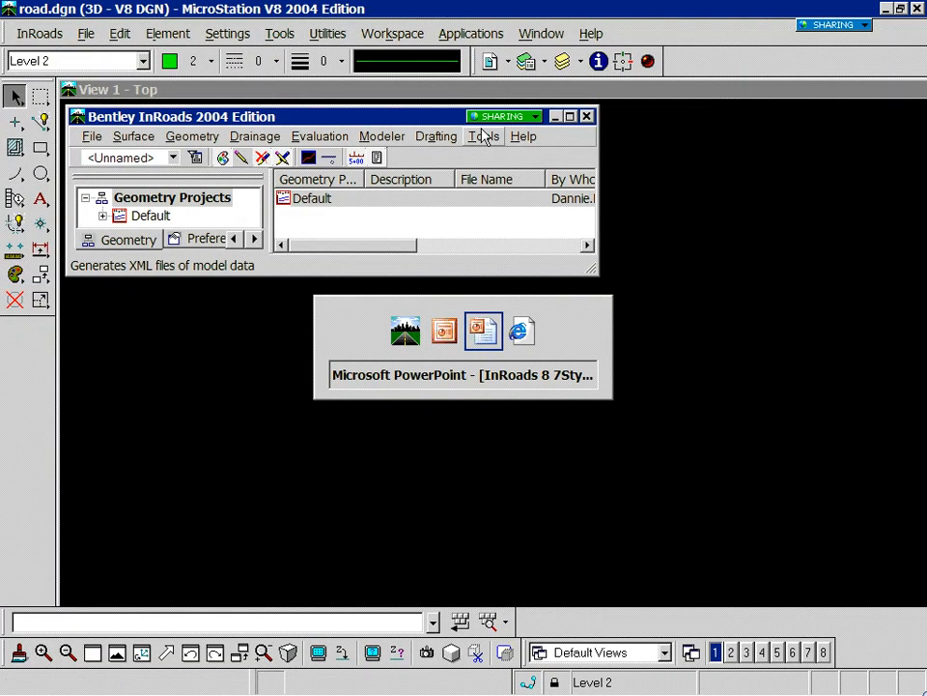
{"action": "key", "text": "alt+Tab"}
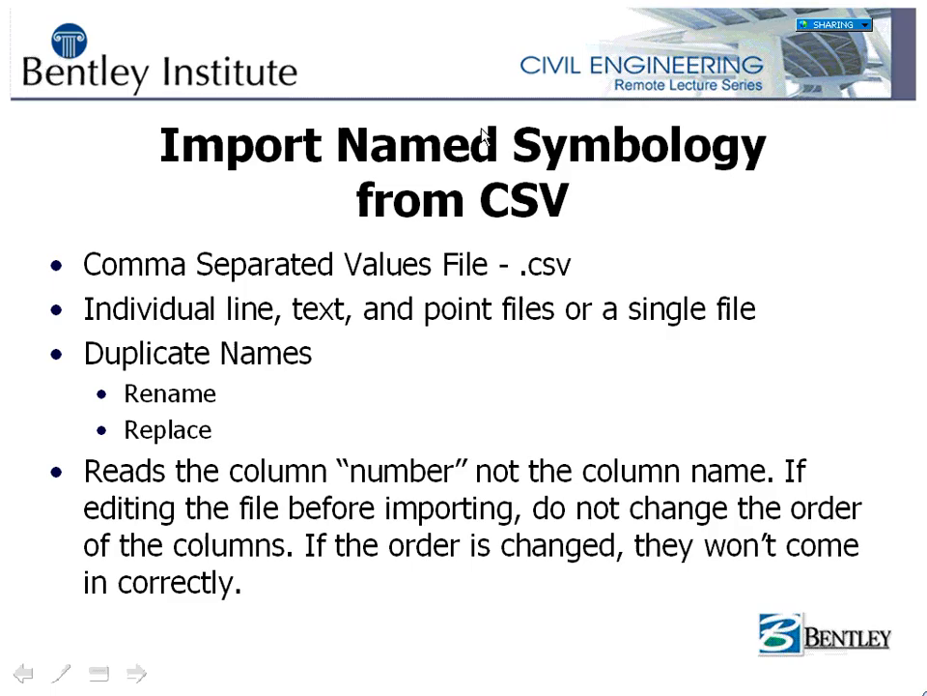
{"action": "key", "text": "Right"}
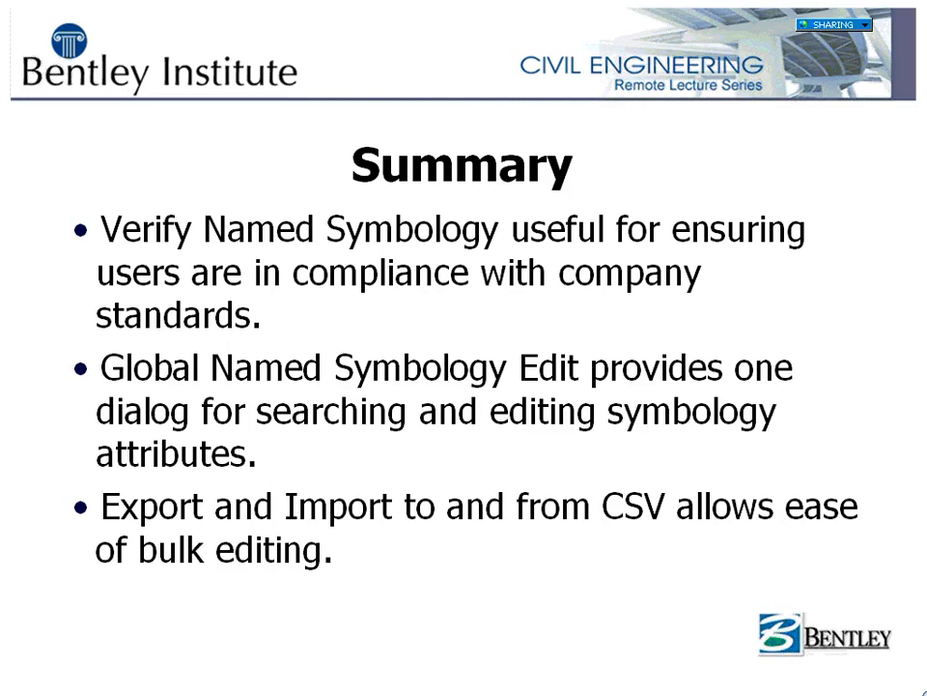